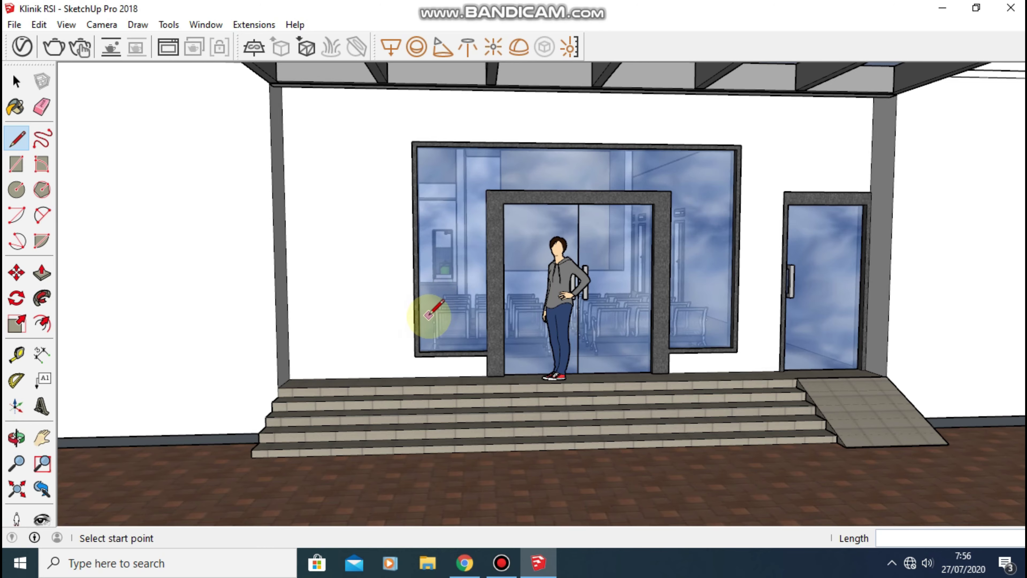
Orbit and zoom around the clinic entrance to inspect the glass doors.
mouse_move(405, 313)
middle_mouse_down()
mouse_move(601, 287)
mouse_move(512, 318)
mouse_move(549, 264)
middle_mouse_up()
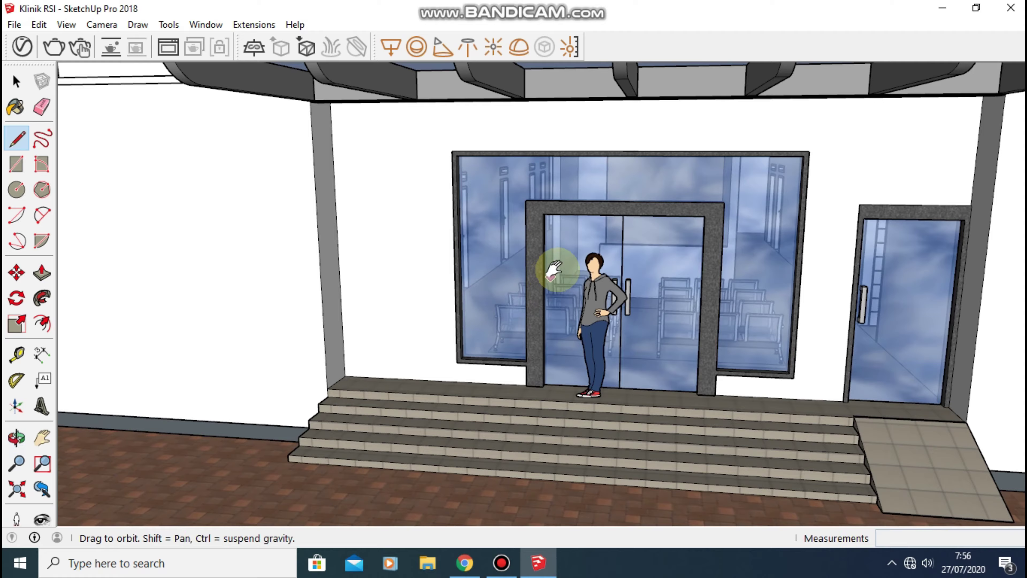
scroll(601, 229, "up", 2)
scroll(600, 229, "up", 2)
scroll(603, 233, "up", 2)
mouse_move(603, 233)
middle_mouse_down()
mouse_move(649, 236)
mouse_move(544, 218)
mouse_move(661, 240)
mouse_move(683, 327)
mouse_move(740, 278)
mouse_move(818, 268)
mouse_move(582, 241)
mouse_move(663, 242)
mouse_move(818, 280)
middle_mouse_up()
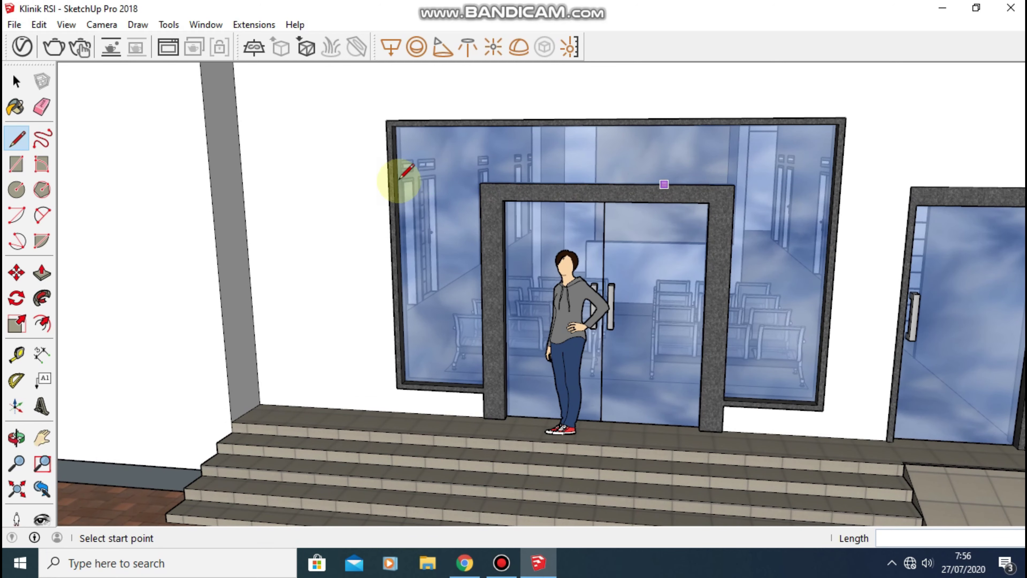
middle_click_drag(412, 218, 456, 183)
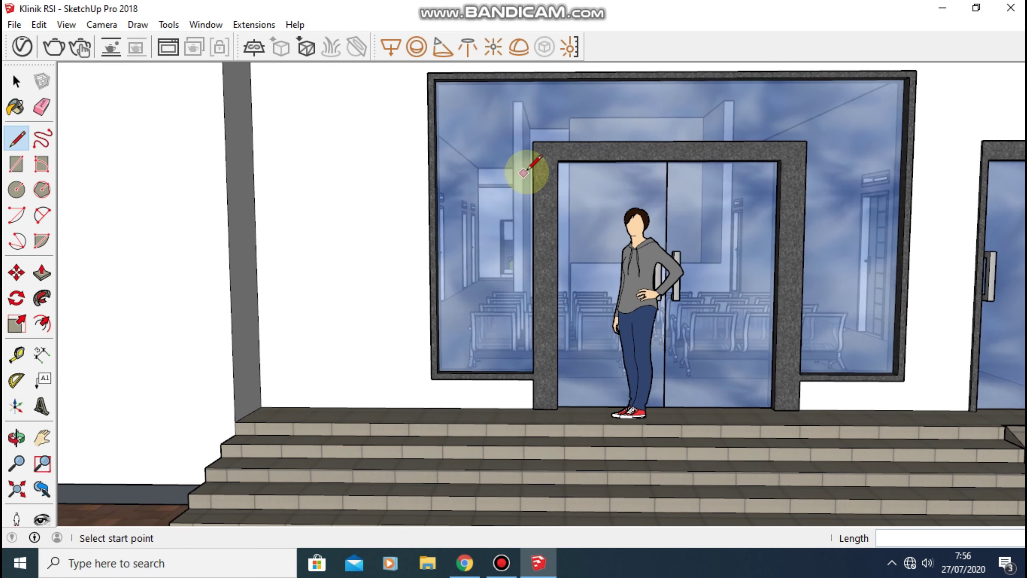
mouse_move(543, 167)
middle_mouse_down()
mouse_move(486, 222)
mouse_move(529, 216)
mouse_move(564, 268)
mouse_move(500, 270)
mouse_move(568, 259)
mouse_move(545, 236)
mouse_move(523, 266)
mouse_move(554, 262)
mouse_move(603, 234)
mouse_move(568, 204)
mouse_move(582, 269)
mouse_move(722, 247)
mouse_move(644, 280)
mouse_move(514, 252)
mouse_move(436, 229)
mouse_move(518, 225)
mouse_move(330, 143)
middle_mouse_up()
Trace a rectangle over the entrance wall, from the left column top to the side door's base.
left_click(16, 164)
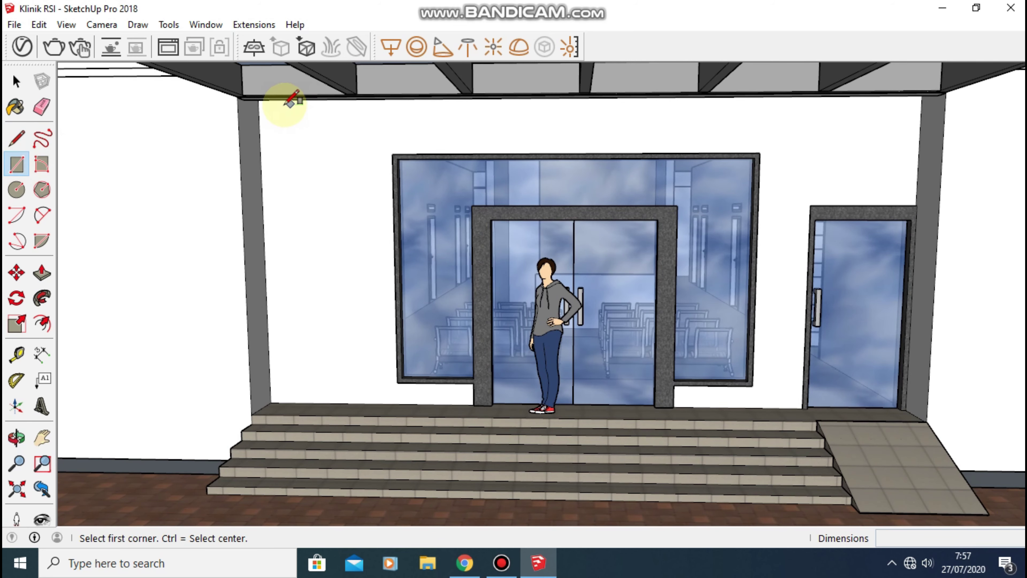
middle_click_drag(263, 102, 294, 87)
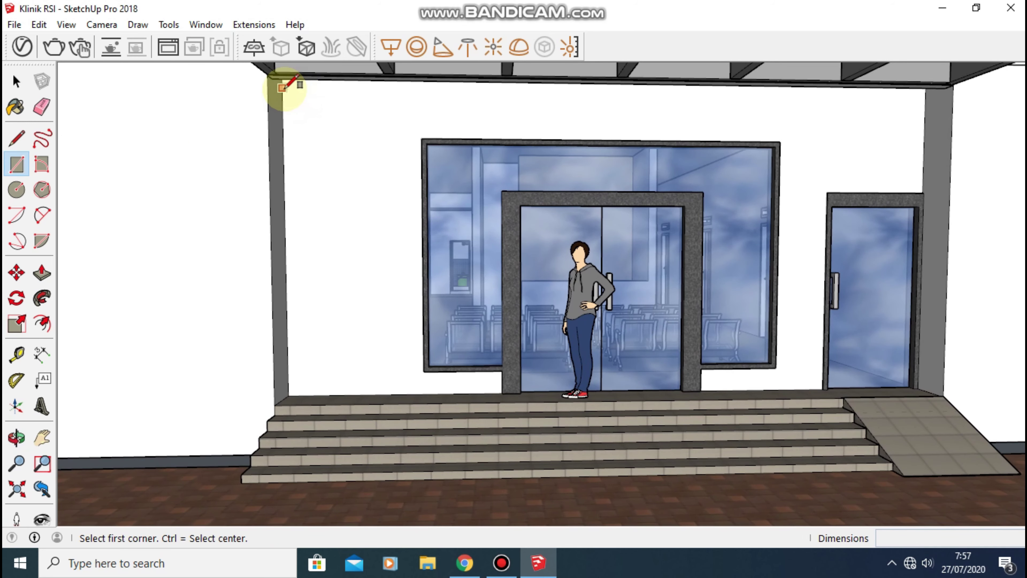
left_click(284, 85)
middle_click_drag(739, 294, 571, 302)
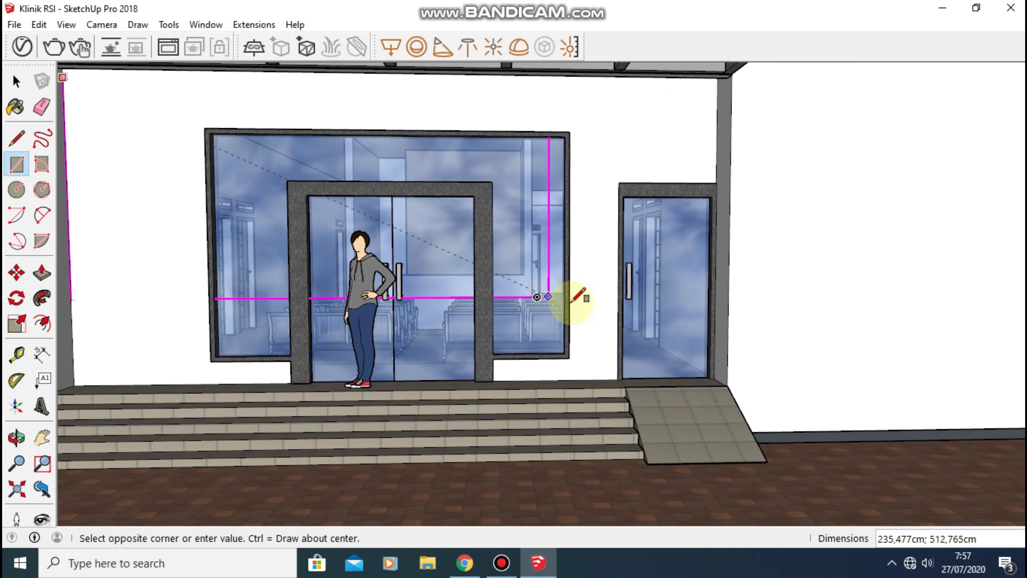
scroll(709, 377, "up", 1)
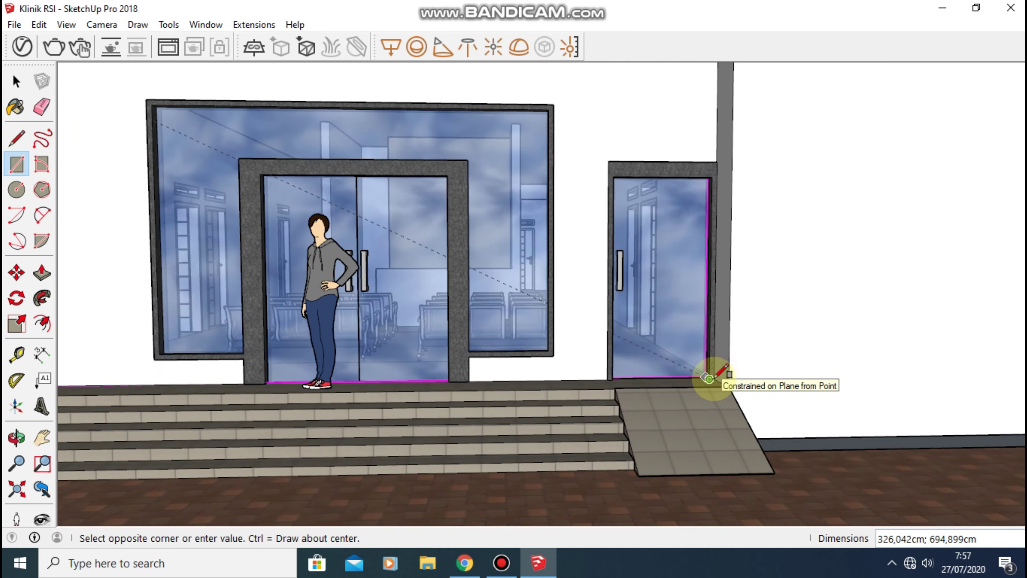
scroll(709, 374, "up", 1)
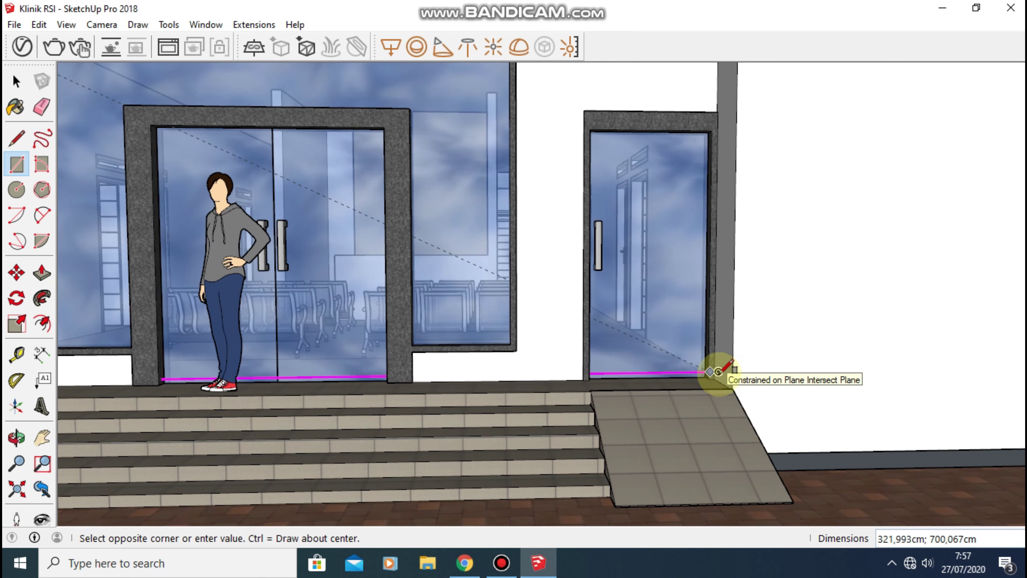
left_click(710, 376)
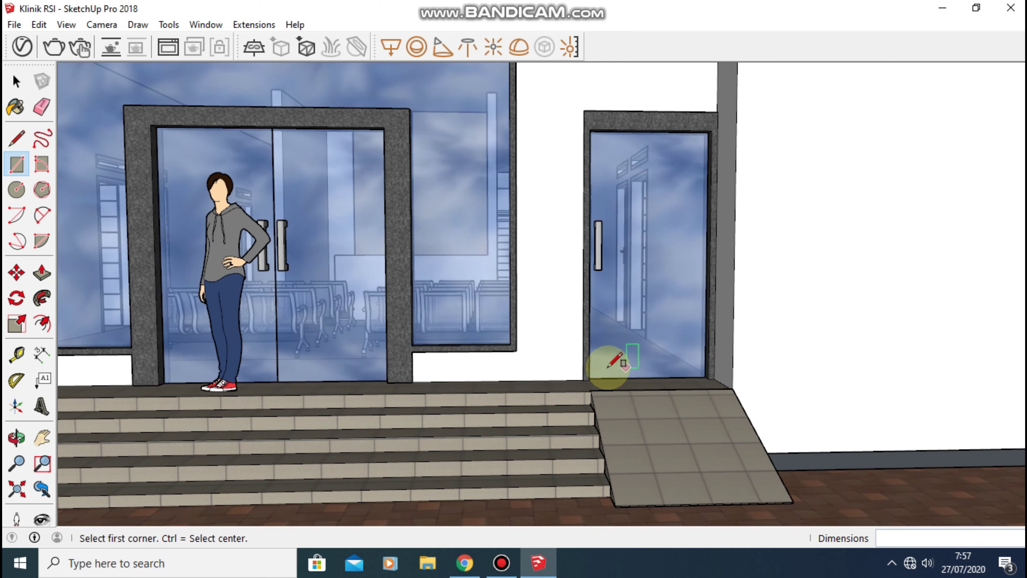
Swing round to the open road and place a new rectangle's first corner on the ground.
scroll(566, 316, "down", 3)
scroll(445, 295, "down", 2)
mouse_move(372, 297)
middle_mouse_down()
mouse_move(613, 278)
mouse_move(229, 230)
mouse_move(725, 215)
mouse_move(320, 333)
mouse_move(412, 328)
mouse_move(151, 301)
middle_mouse_up()
left_click(175, 336)
type("700;35")
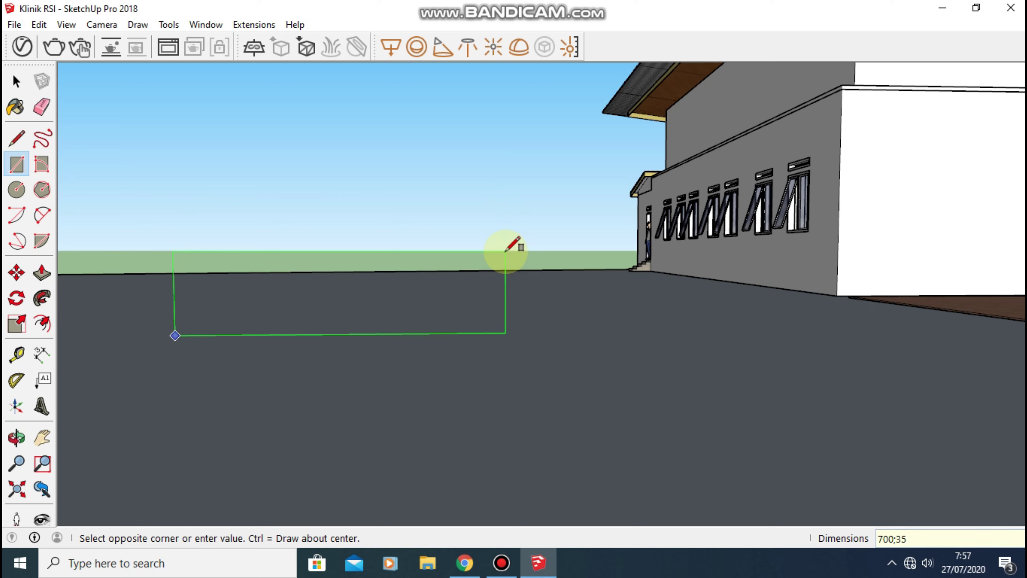
Complete the new rectangle at 700 by 350 cm.
type("0")
key("Return")
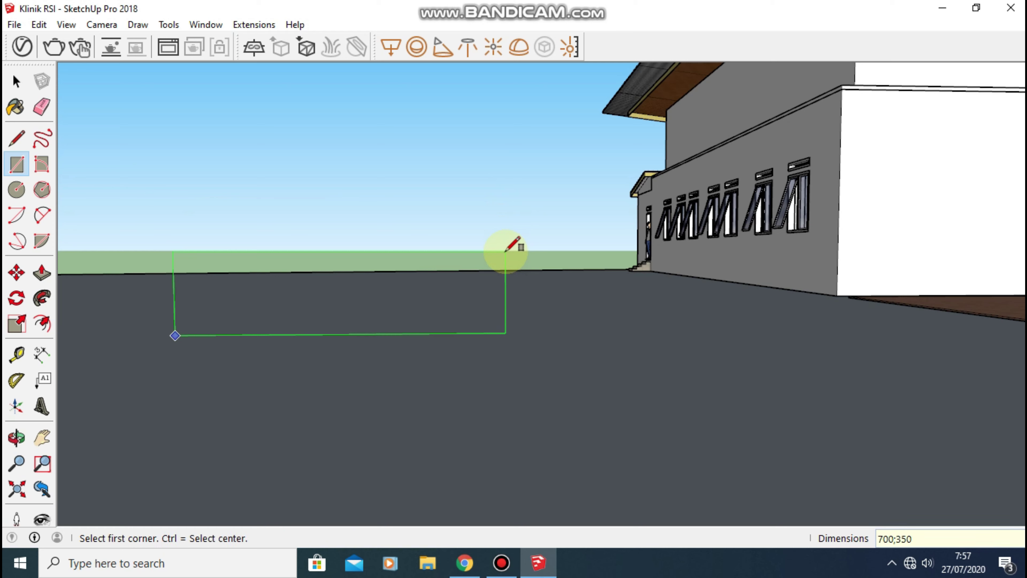
scroll(503, 237, "down", 3)
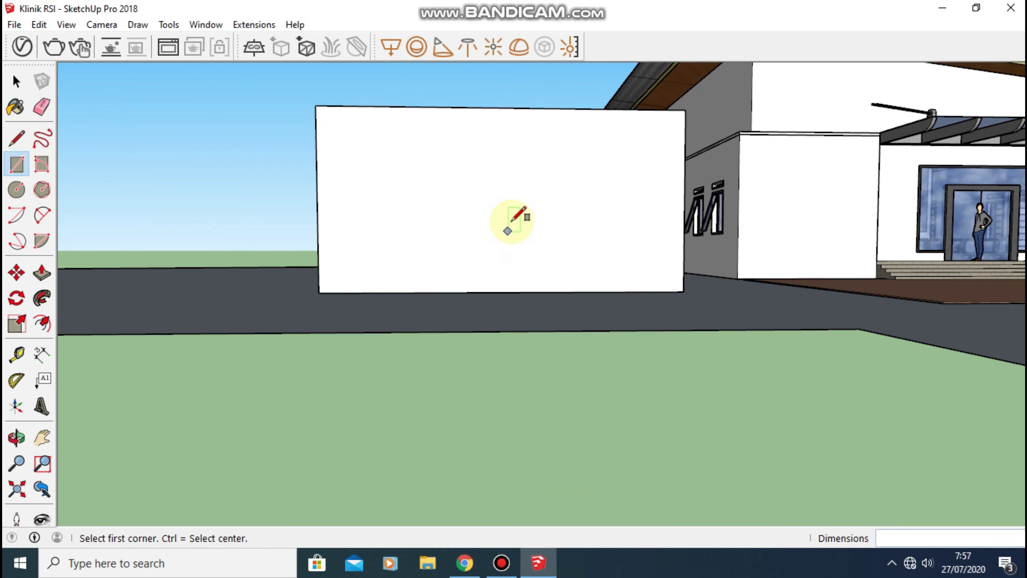
scroll(453, 241, "up", 3)
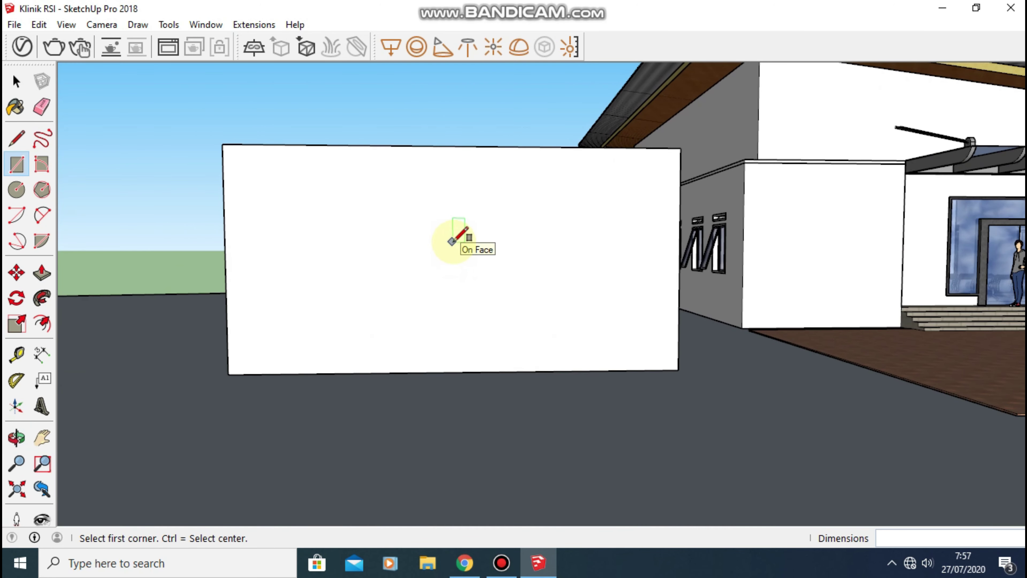
Push/Pull the white face into a 15 cm thick wall.
key("p")
left_click(454, 241)
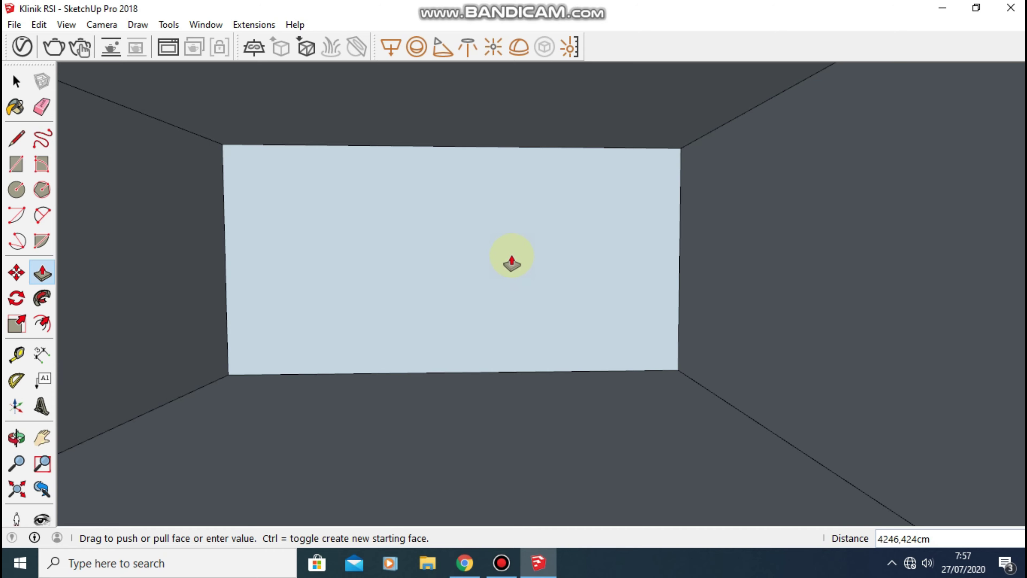
left_click(511, 263)
scroll(499, 247, "down", 3)
mouse_move(500, 247)
middle_mouse_down()
mouse_move(486, 278)
mouse_move(554, 302)
middle_mouse_up()
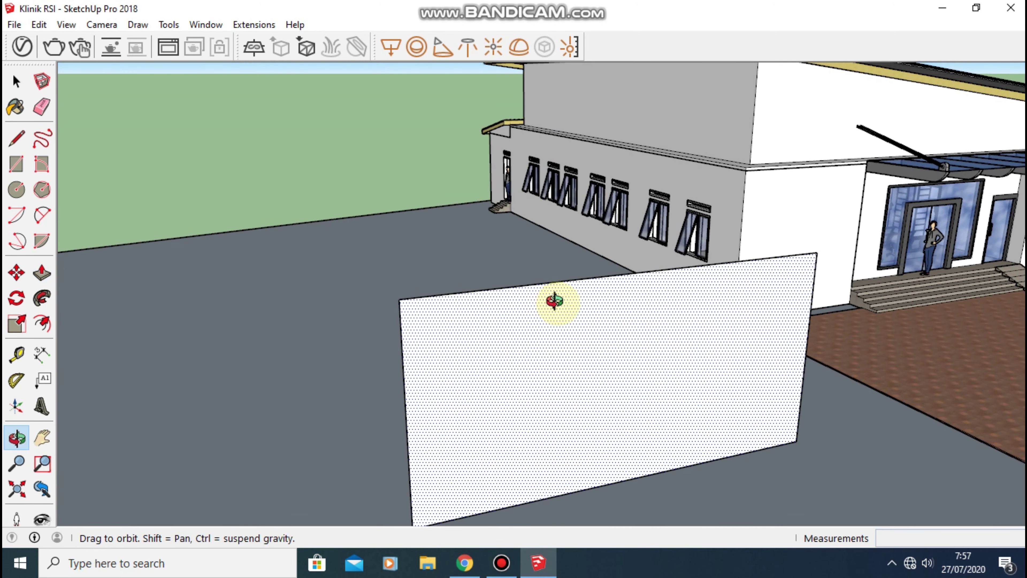
key("p")
left_click(540, 318)
type("15,000cm")
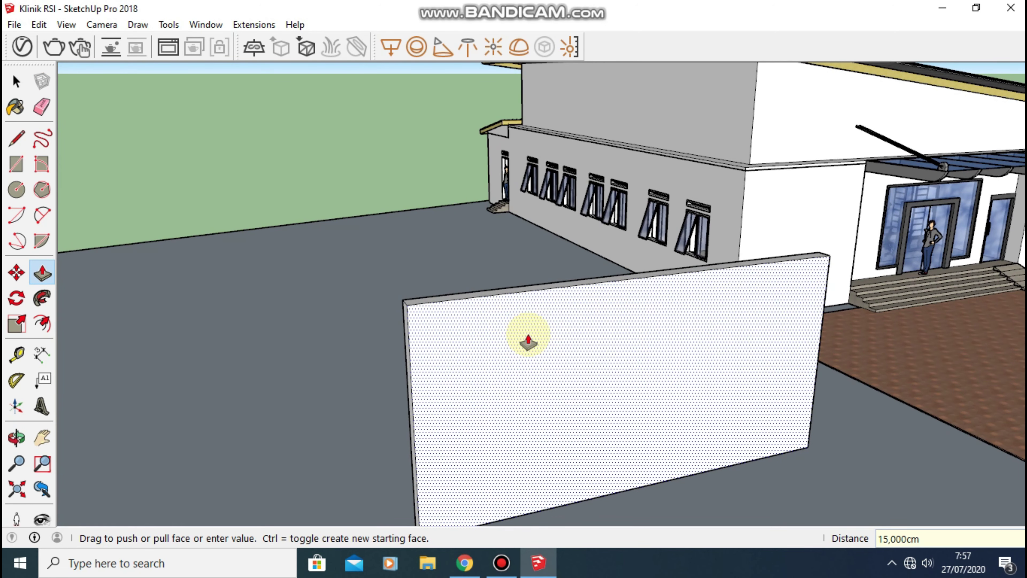
Orbit around the clinic entrance and back to show the new wall beside it.
mouse_move(527, 340)
middle_mouse_down()
mouse_move(518, 319)
mouse_move(426, 259)
mouse_move(440, 275)
middle_mouse_up()
middle_click_drag(515, 289, 321, 298)
scroll(728, 283, "up", 3)
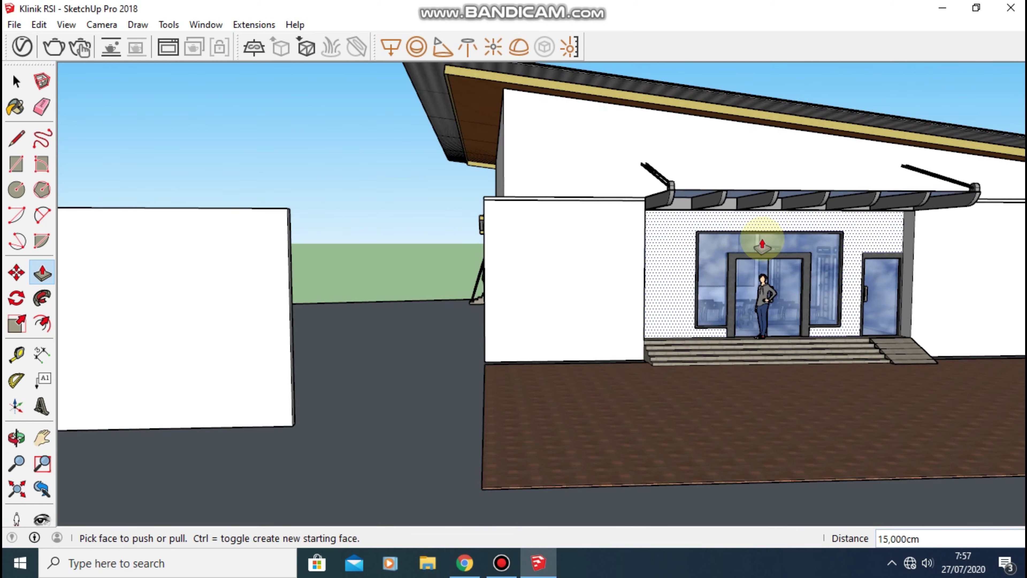
scroll(717, 236, "up", 2)
mouse_move(718, 236)
middle_mouse_down()
mouse_move(624, 195)
mouse_move(578, 207)
middle_mouse_up()
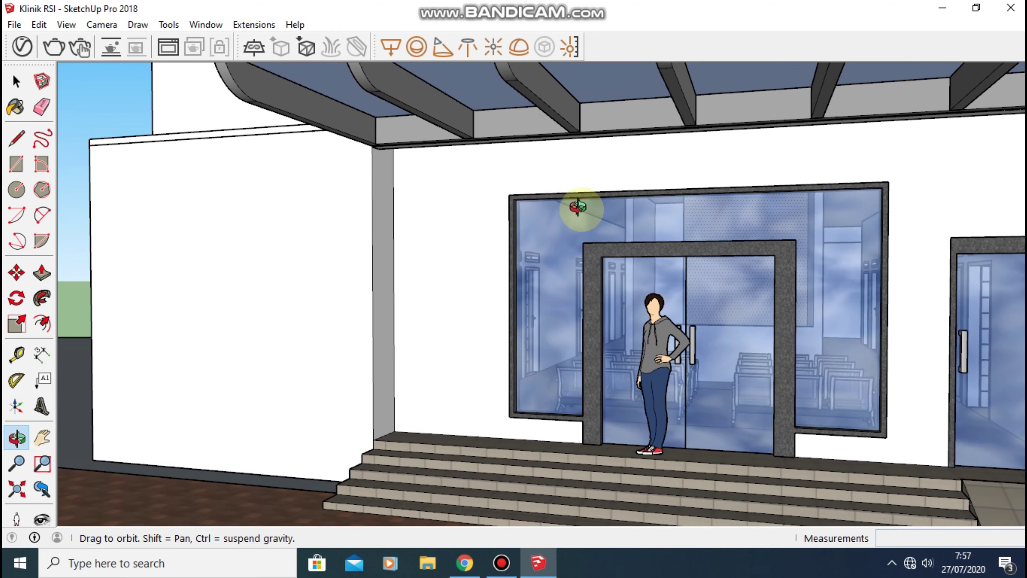
scroll(509, 206, "up", 2)
scroll(710, 299, "up", 2)
scroll(710, 299, "down", 3)
mouse_move(940, 325)
middle_mouse_down()
mouse_move(738, 298)
mouse_move(204, 309)
mouse_move(759, 294)
mouse_move(450, 289)
mouse_move(628, 284)
mouse_move(389, 333)
middle_mouse_up()
middle_click_drag(454, 321, 544, 321)
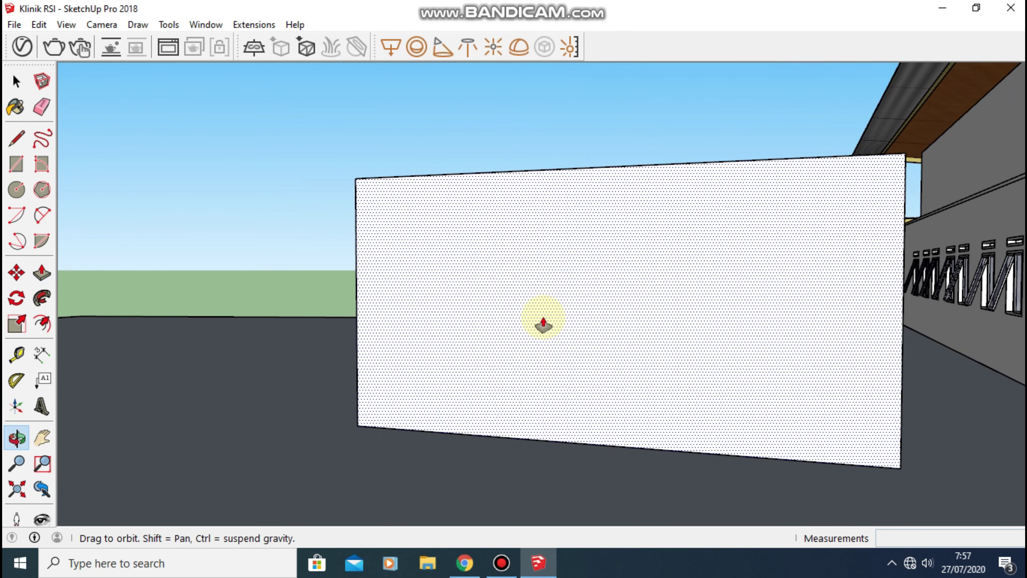
scroll(500, 417, "down", 3)
scroll(614, 402, "down", 2)
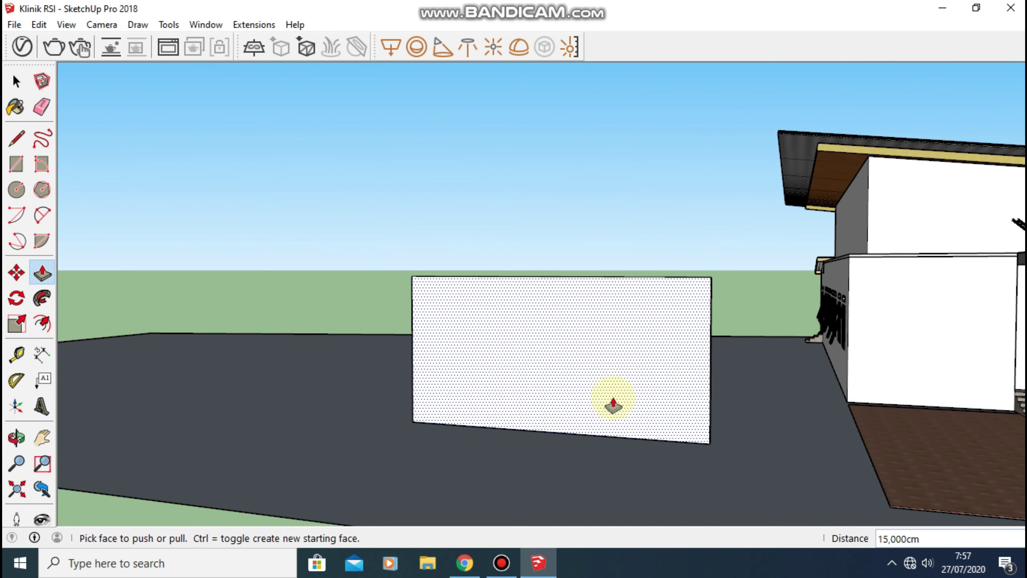
middle_click_drag(614, 401, 240, 349)
Draw vertical lines from the glass panel's and door frame's top-left corners down to the step.
key("l")
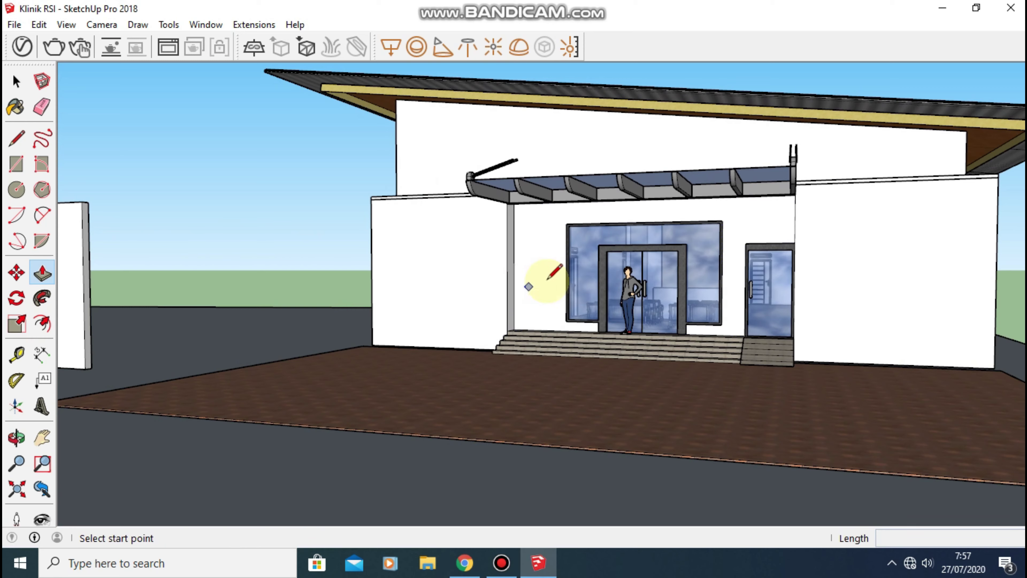
left_click(567, 224)
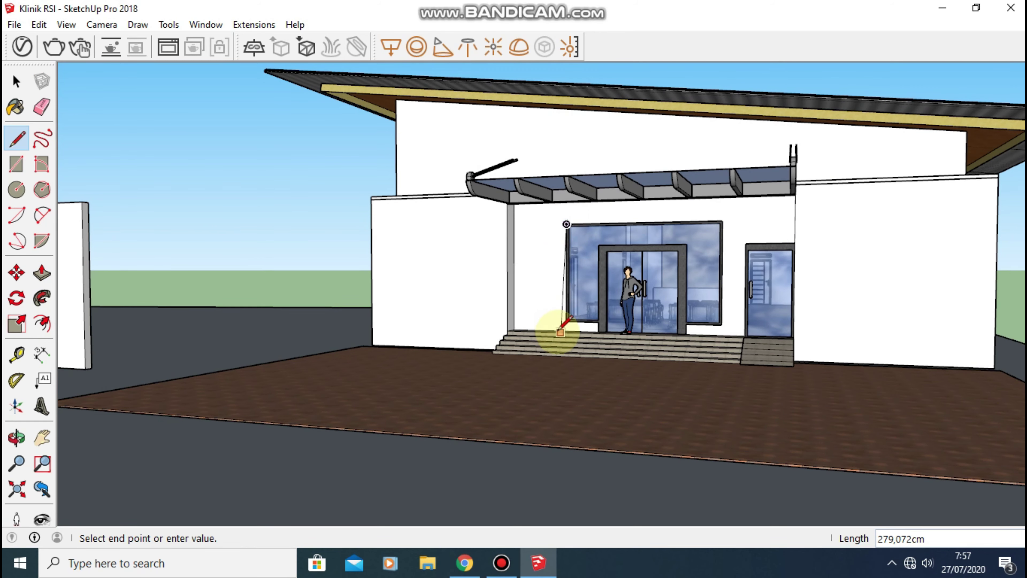
scroll(566, 321, "up", 3)
scroll(566, 334, "up", 3)
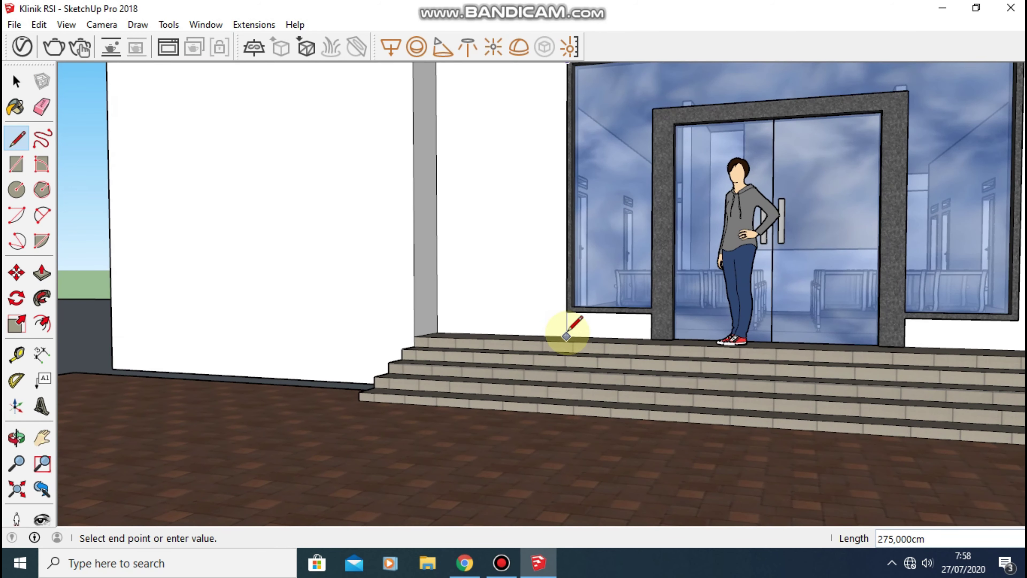
left_click(566, 335)
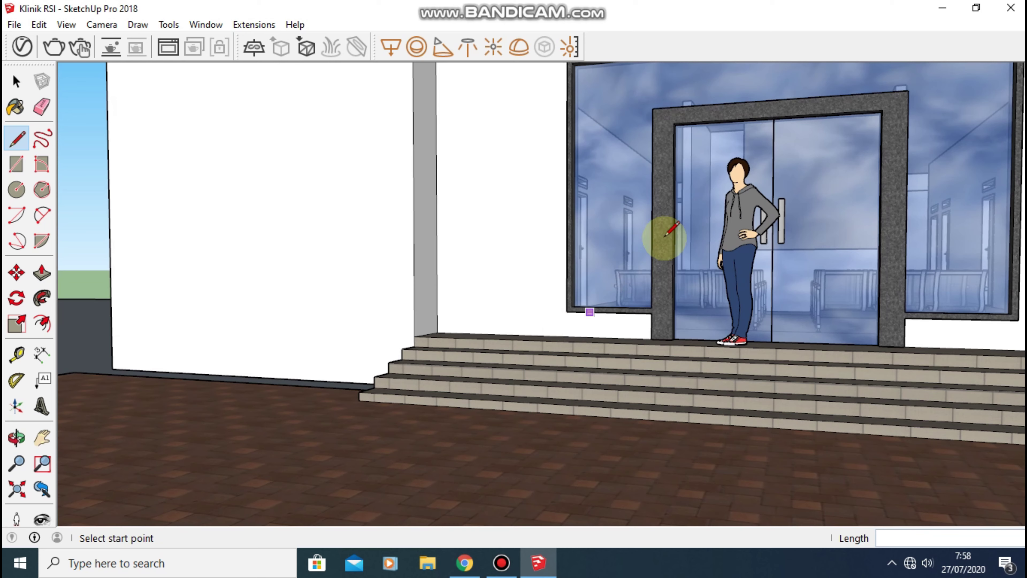
left_click(651, 108)
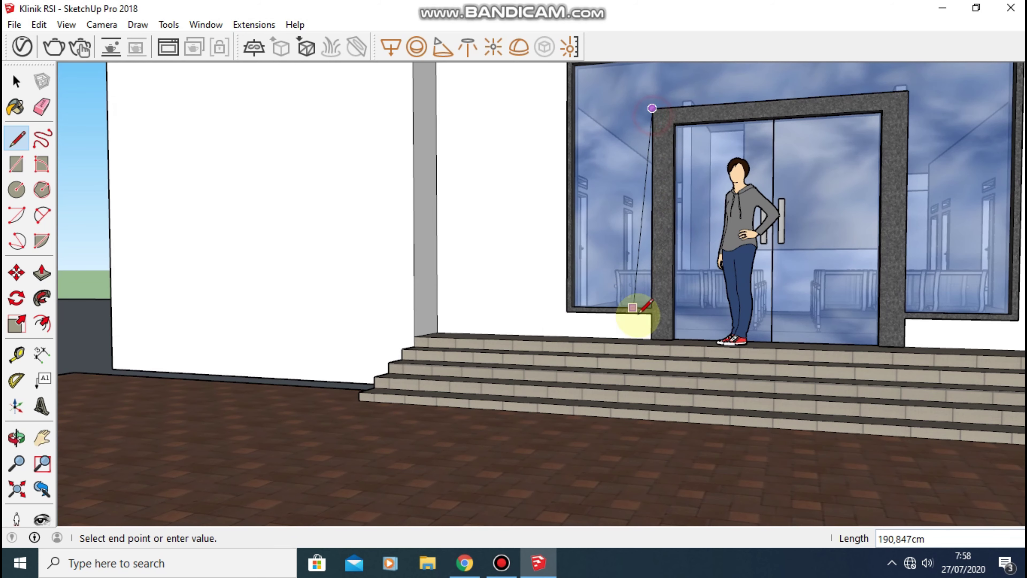
left_click(652, 339)
Start lines on the left glass panel and door frame edge, cancelling both.
scroll(558, 342, "down", 2)
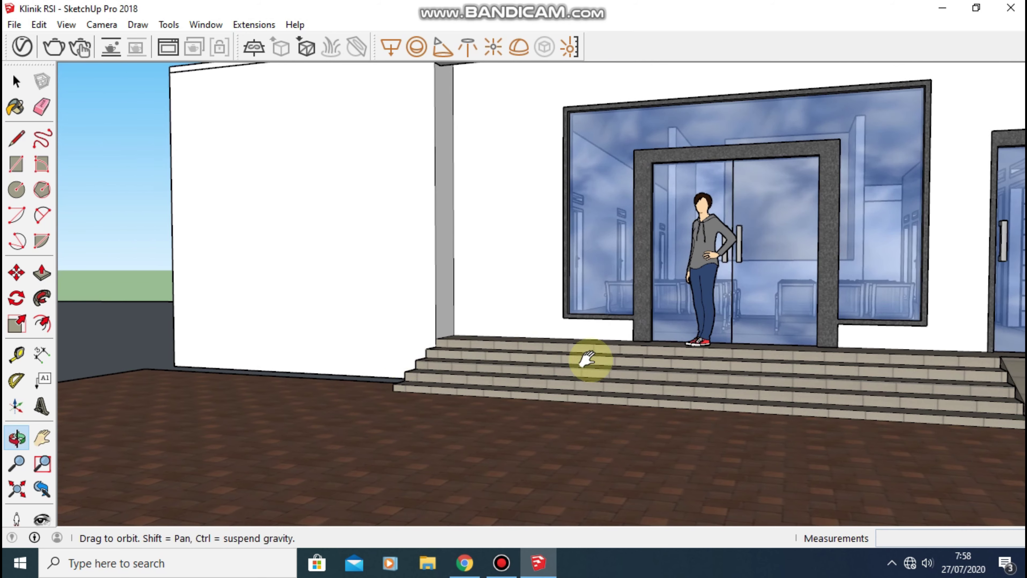
mouse_move(590, 360)
middle_mouse_down()
mouse_move(472, 351)
mouse_move(658, 328)
mouse_move(664, 299)
mouse_move(579, 332)
middle_mouse_up()
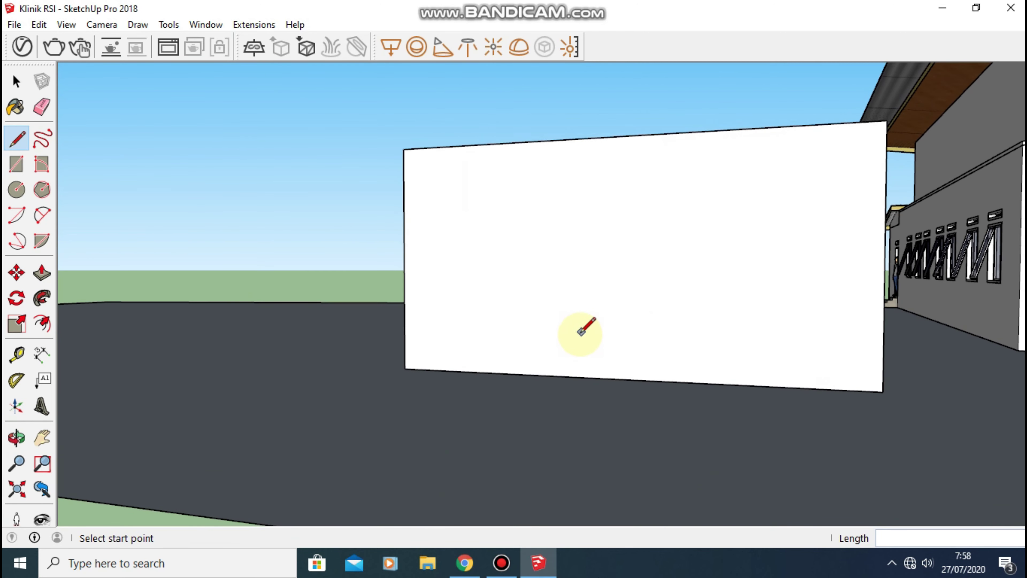
mouse_move(647, 330)
middle_mouse_down()
mouse_move(912, 321)
mouse_move(566, 300)
middle_mouse_up()
scroll(626, 273, "up", 2)
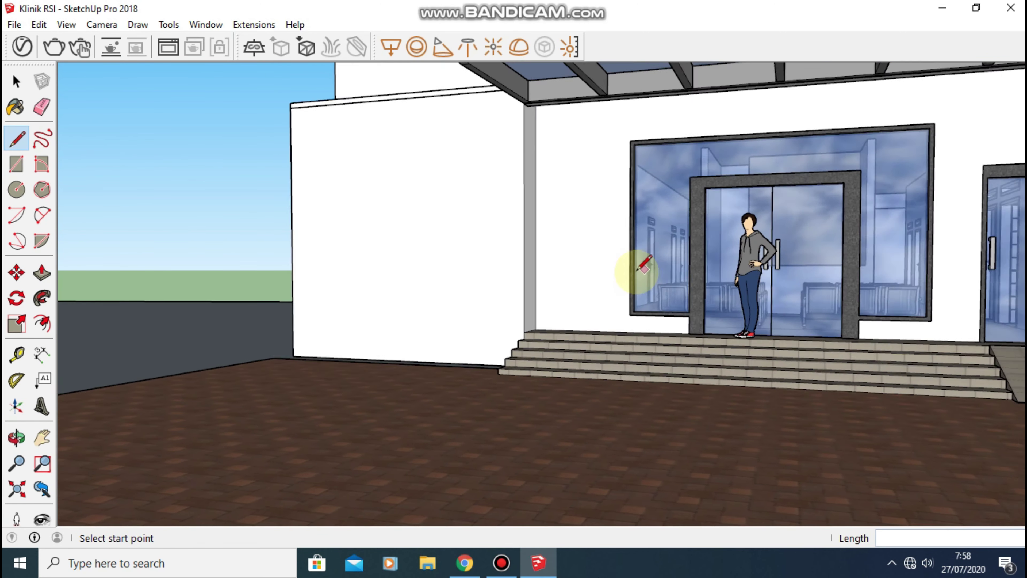
scroll(631, 291, "up", 2)
left_click(630, 291)
key("Escape")
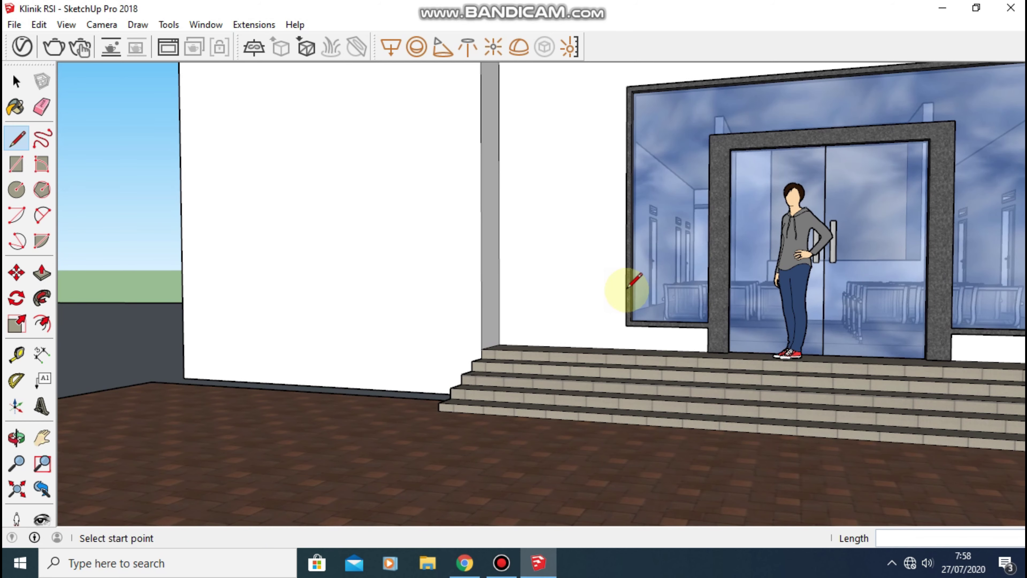
left_click(708, 289)
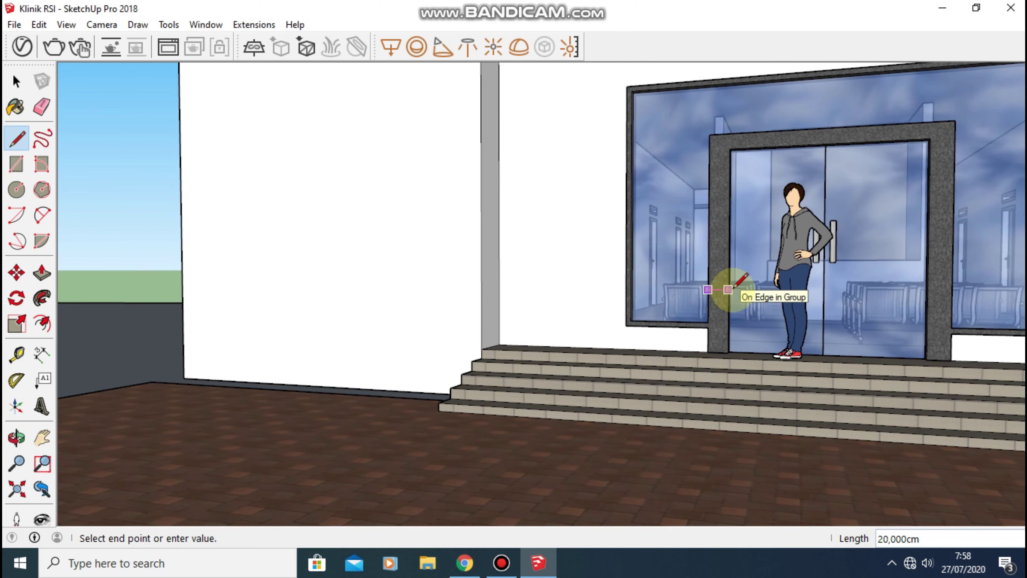
key("Escape")
Orbit and zoom to face the white wall panel front-on.
scroll(688, 291, "down", 2)
scroll(566, 308, "down", 2)
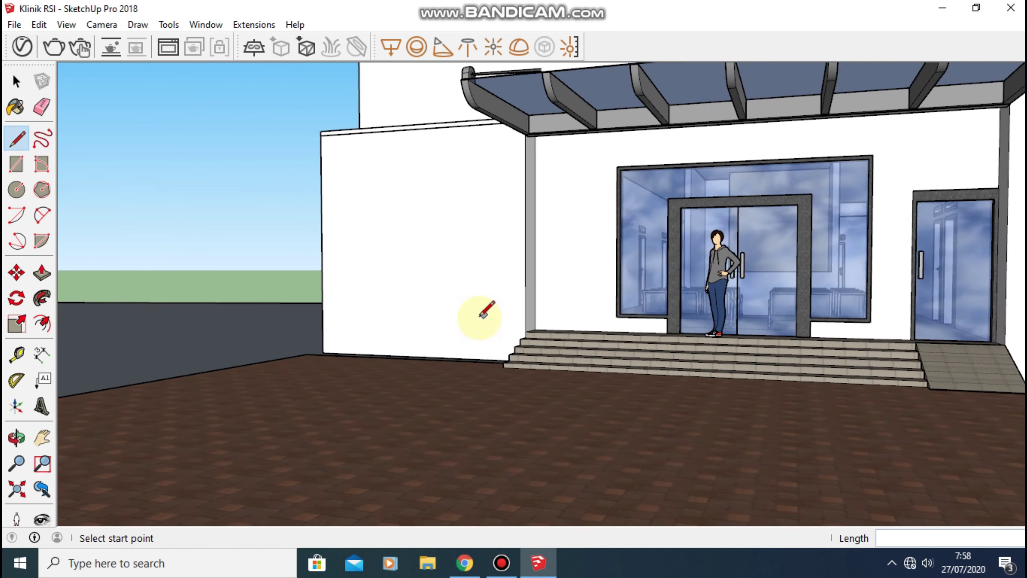
scroll(424, 318, "down", 1)
mouse_move(364, 317)
middle_mouse_down()
mouse_move(990, 305)
mouse_move(538, 277)
middle_mouse_up()
scroll(619, 321, "up", 2)
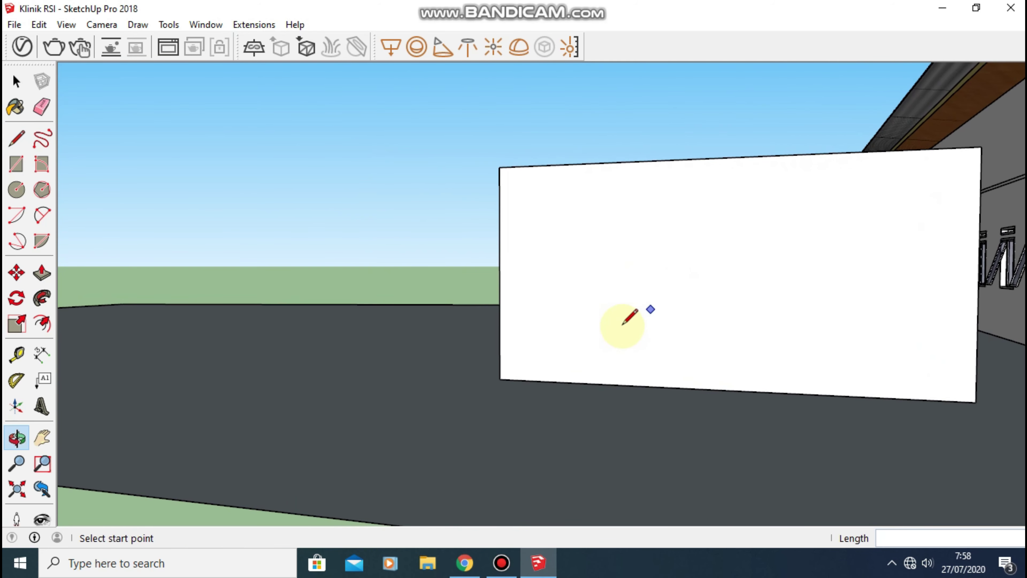
scroll(655, 355, "up", 2)
middle_click_drag(654, 355, 637, 294)
scroll(603, 328, "up", 1)
scroll(594, 324, "down", 2)
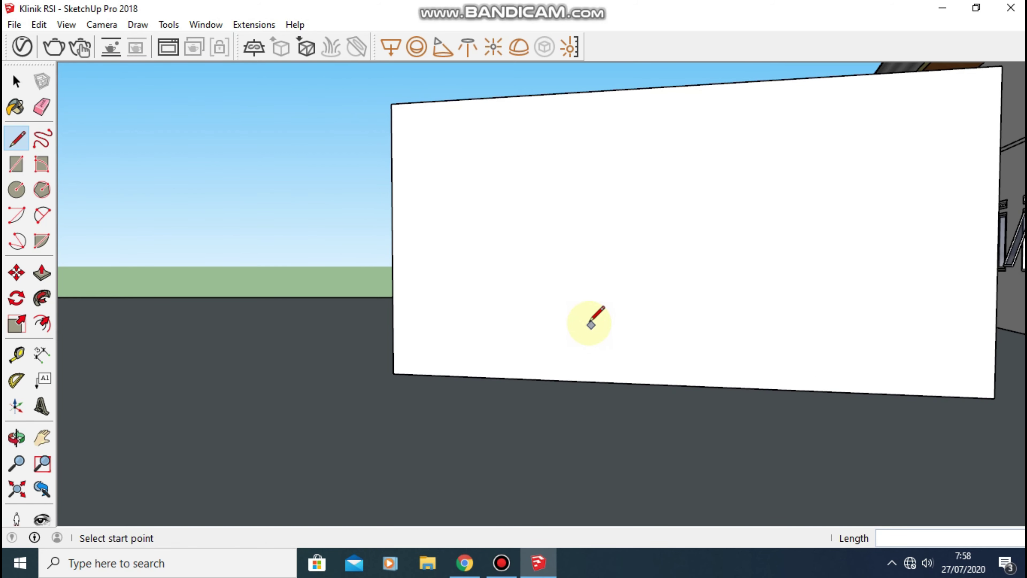
scroll(592, 320, "down", 2)
middle_click_drag(532, 309, 506, 308)
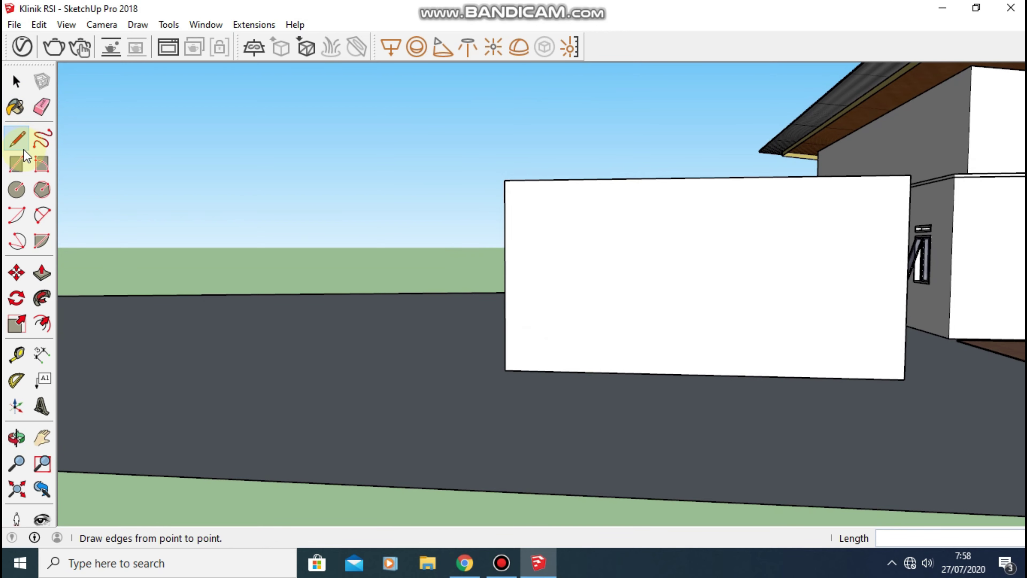
Draw a 200 by 200 cm rectangle starting from the wall's bottom edge.
left_click(16, 164)
scroll(603, 349, "up", 2)
middle_click_drag(603, 349, 643, 356)
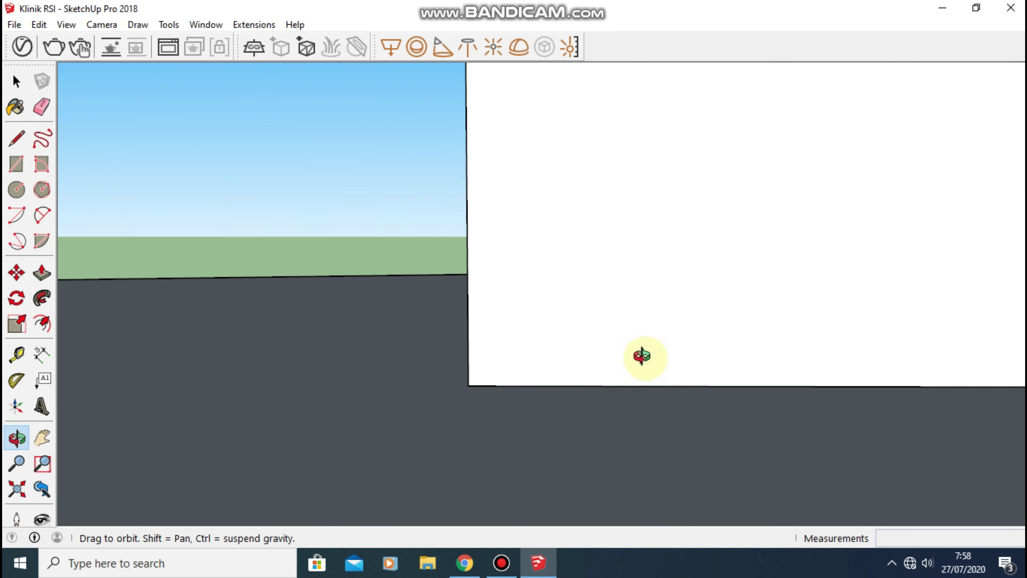
scroll(644, 359, "down", 1)
scroll(646, 356, "down", 2)
scroll(651, 360, "up", 1)
scroll(649, 360, "down", 1)
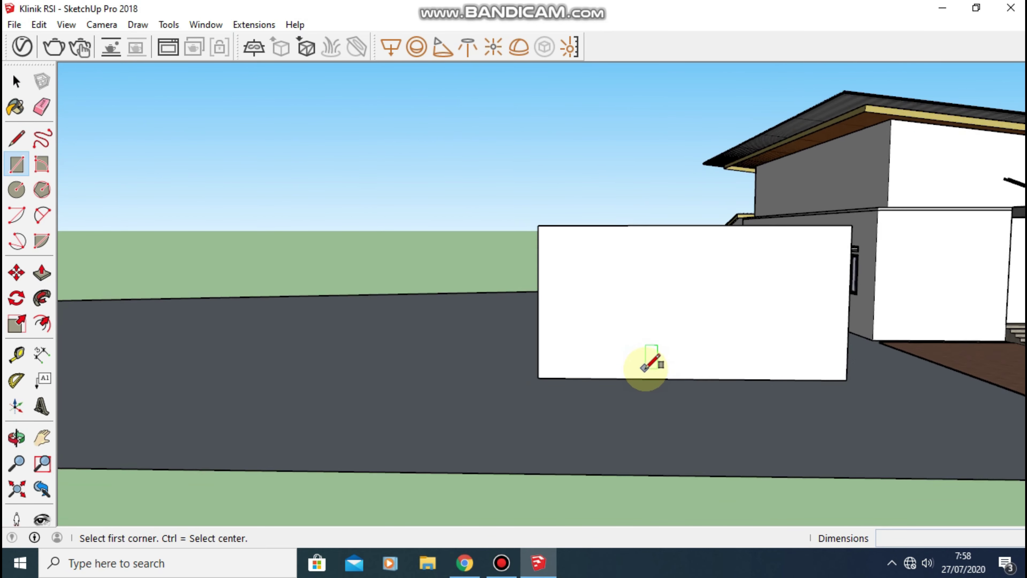
scroll(645, 364, "up", 3)
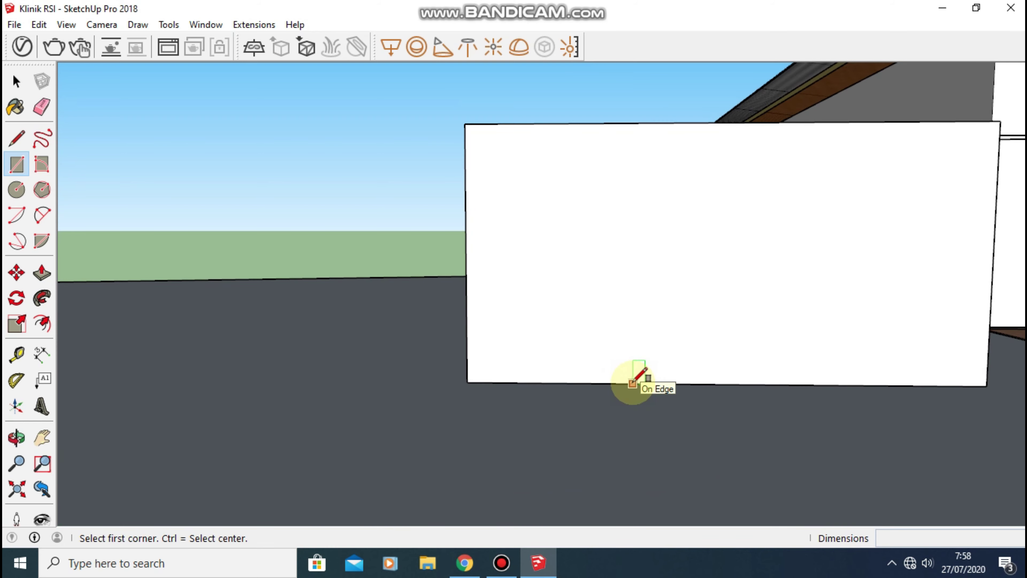
left_click(633, 383)
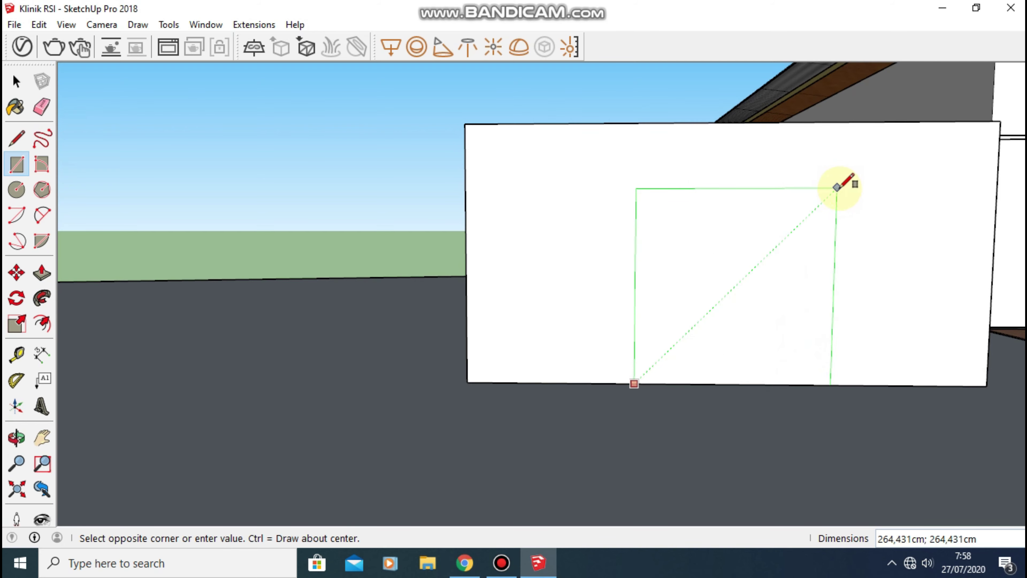
scroll(846, 181, "down", 1)
scroll(842, 180, "up", 2)
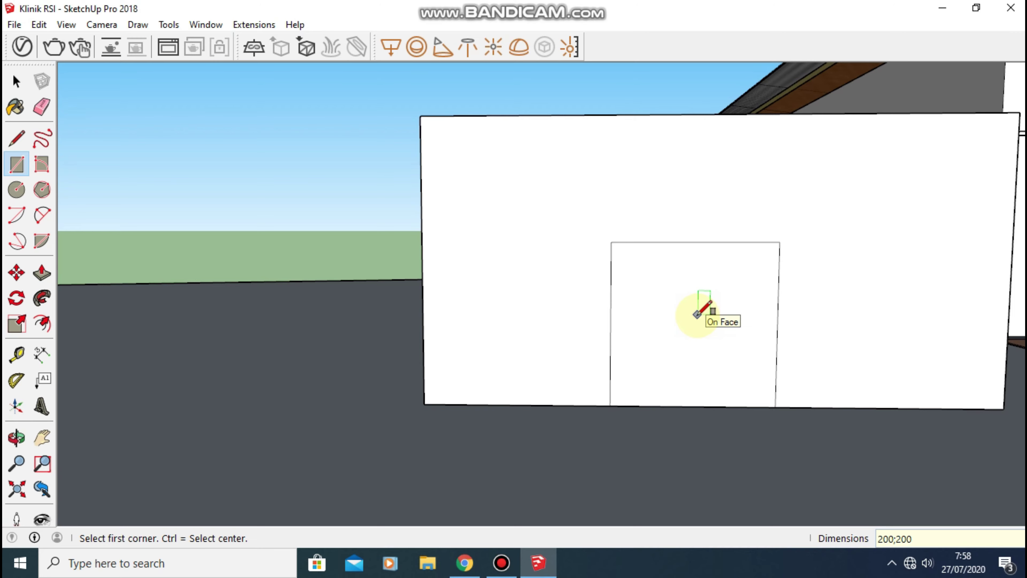
Push the 200 by 200 cm face through the wall to cut the opening.
key("p")
left_click(674, 330)
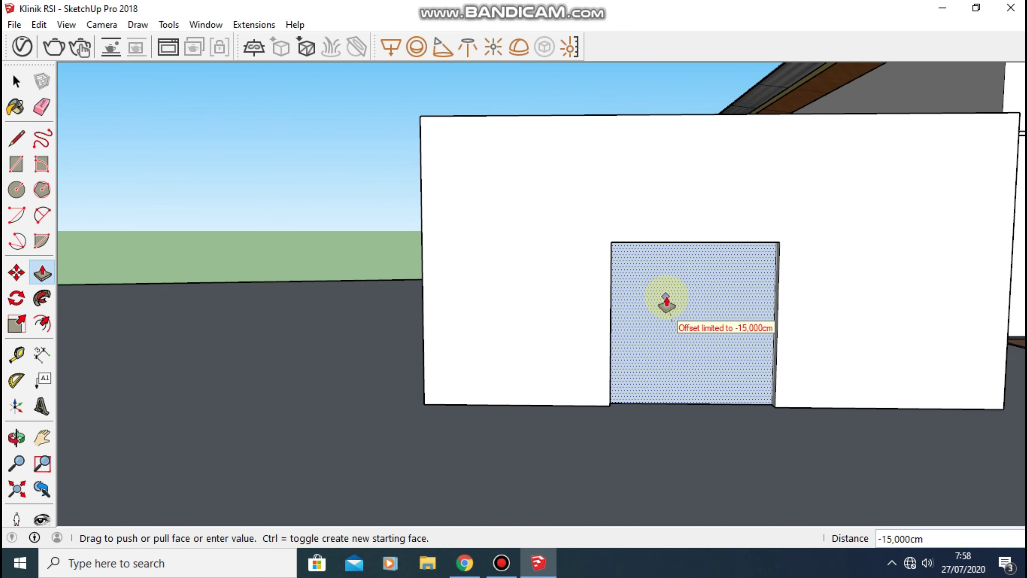
left_click(666, 302)
mouse_move(666, 301)
middle_mouse_down()
mouse_move(676, 291)
mouse_move(596, 219)
mouse_move(626, 261)
middle_mouse_up()
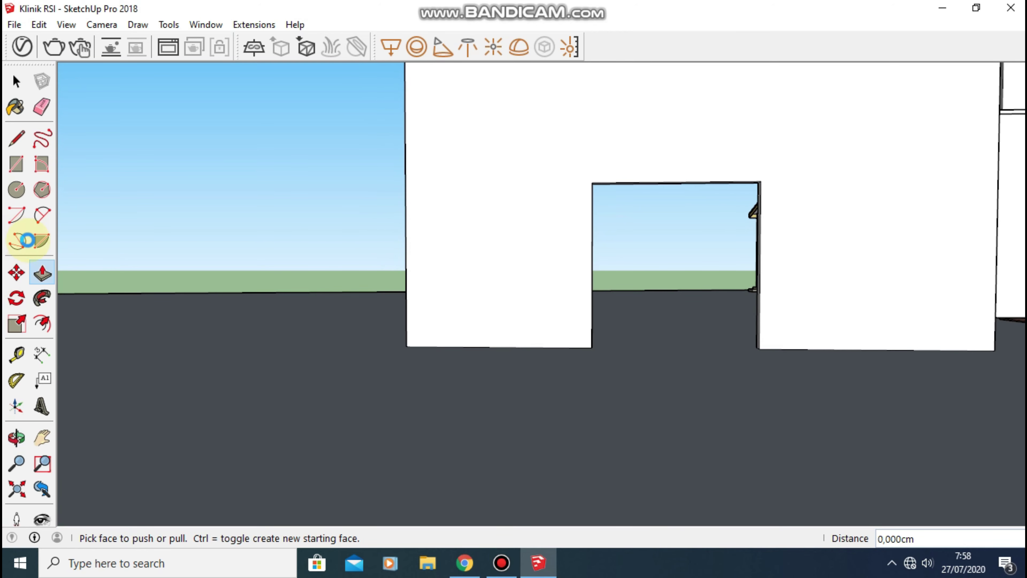
left_click(16, 164)
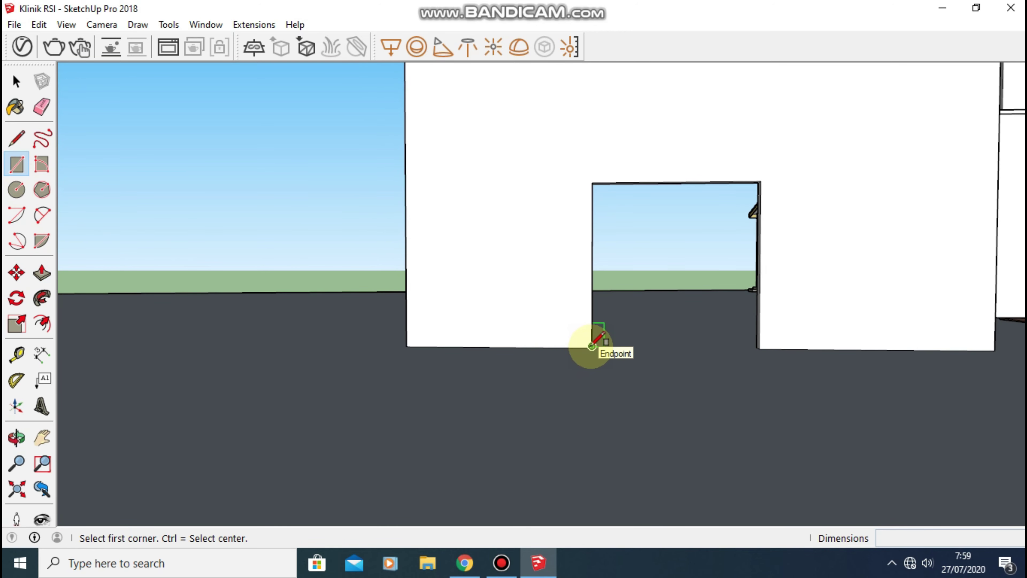
scroll(591, 347, "up", 2)
scroll(593, 347, "up", 3)
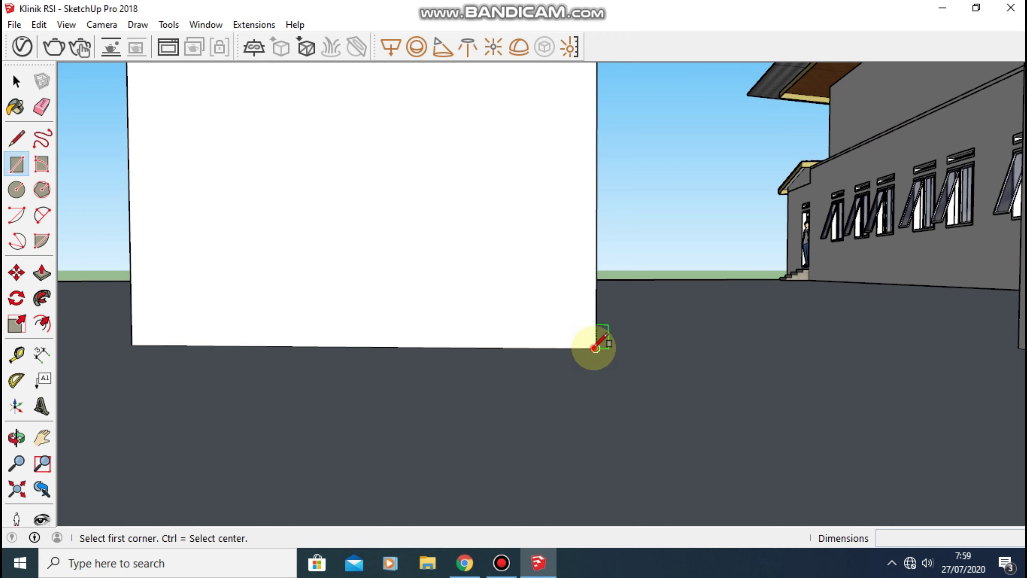
Draw two 220 by 20 cm side strips and a 200 by 20 cm top strip around the opening.
left_click(595, 347)
mouse_move(558, 334)
middle_mouse_down()
mouse_move(562, 345)
mouse_move(534, 339)
mouse_move(550, 222)
mouse_move(628, 369)
mouse_move(633, 356)
middle_mouse_up()
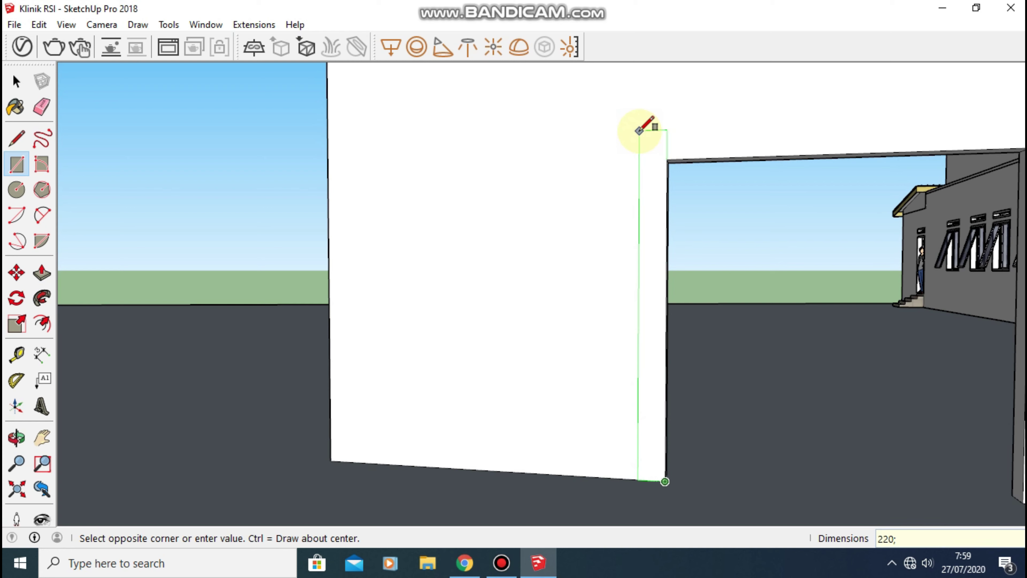
type("20")
key("Return")
middle_click_drag(768, 127, 797, 411)
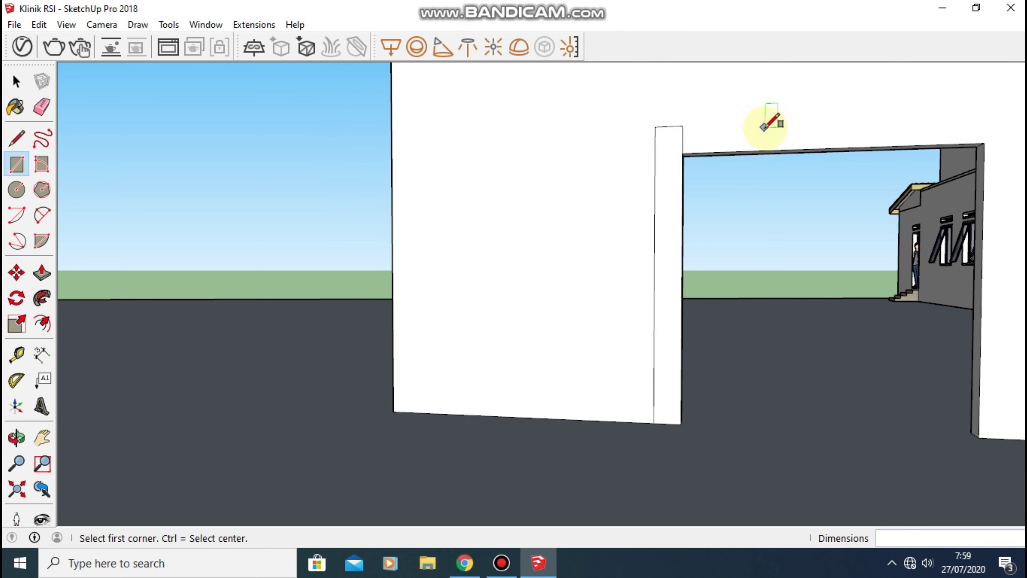
left_click(787, 411)
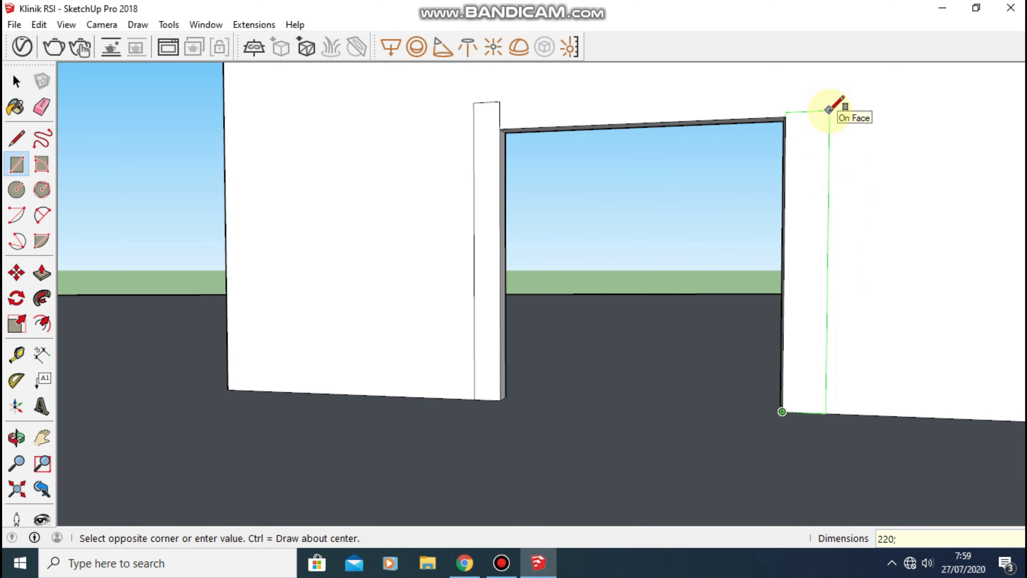
type("220;20")
key("Return")
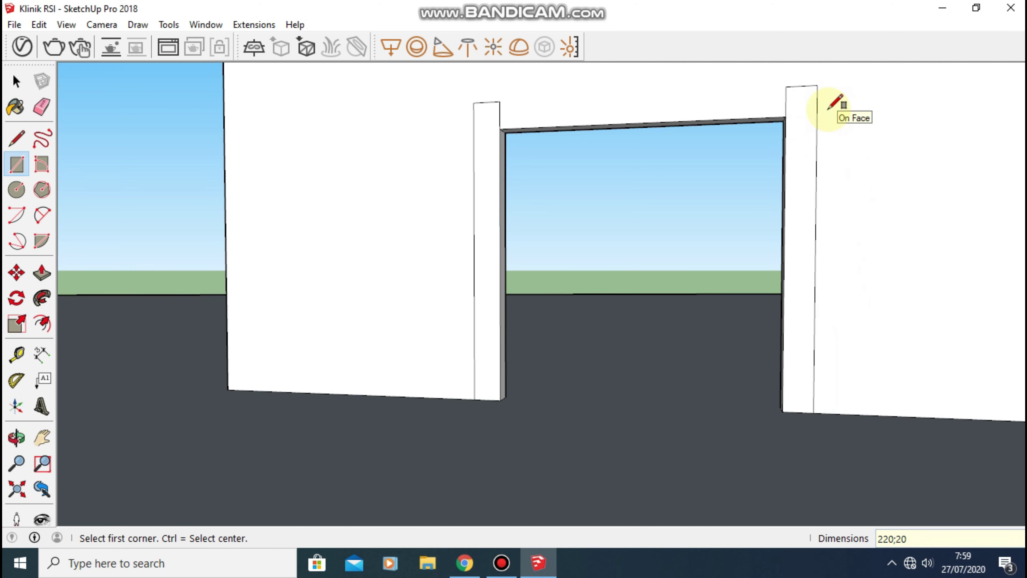
left_click(786, 86)
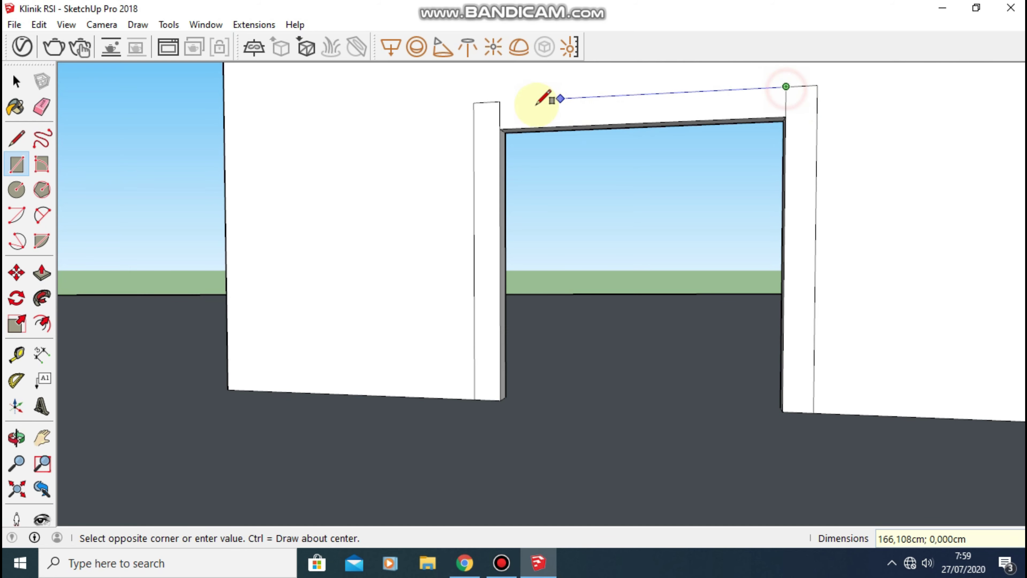
left_click(500, 128)
Erase the frame's top-left dividing edge and extrude the inverted-U frame 5 cm from the wall.
key("e")
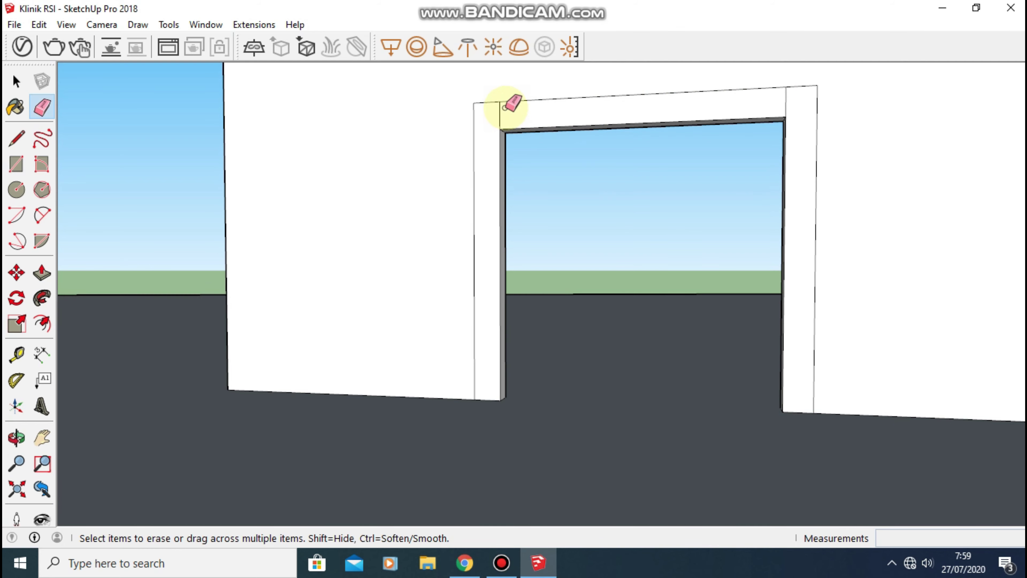
left_click(488, 113)
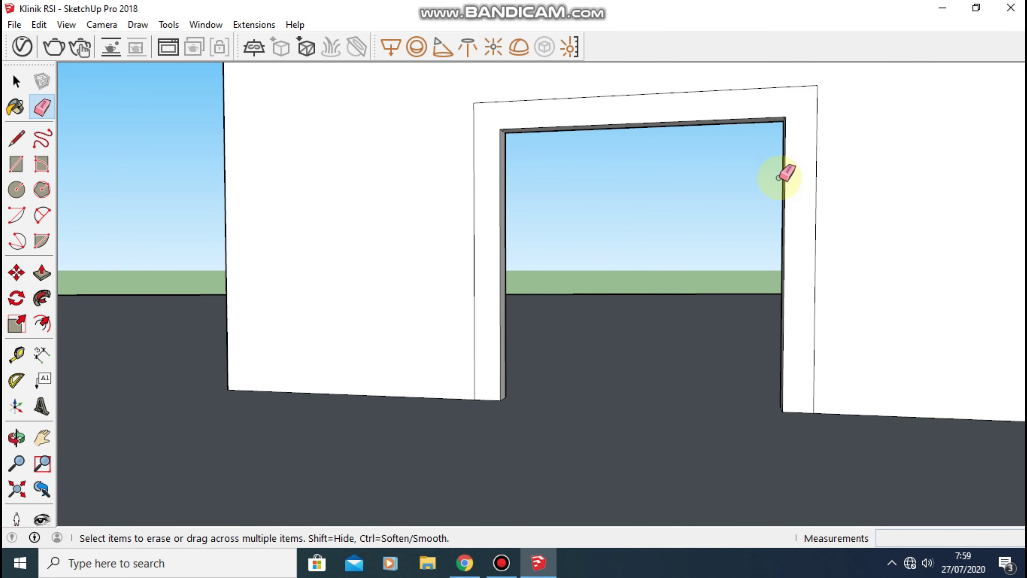
key("p")
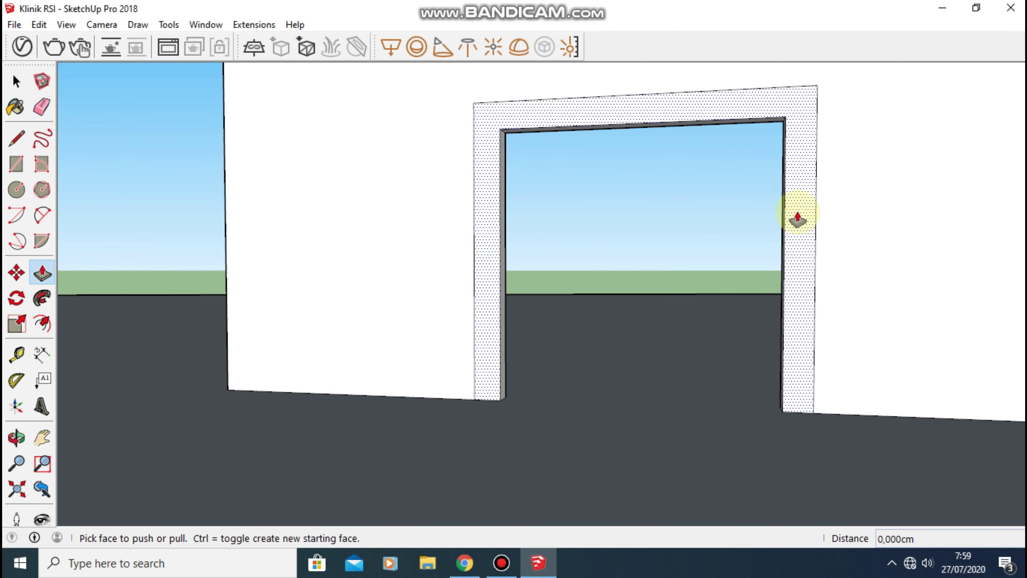
left_click(798, 218)
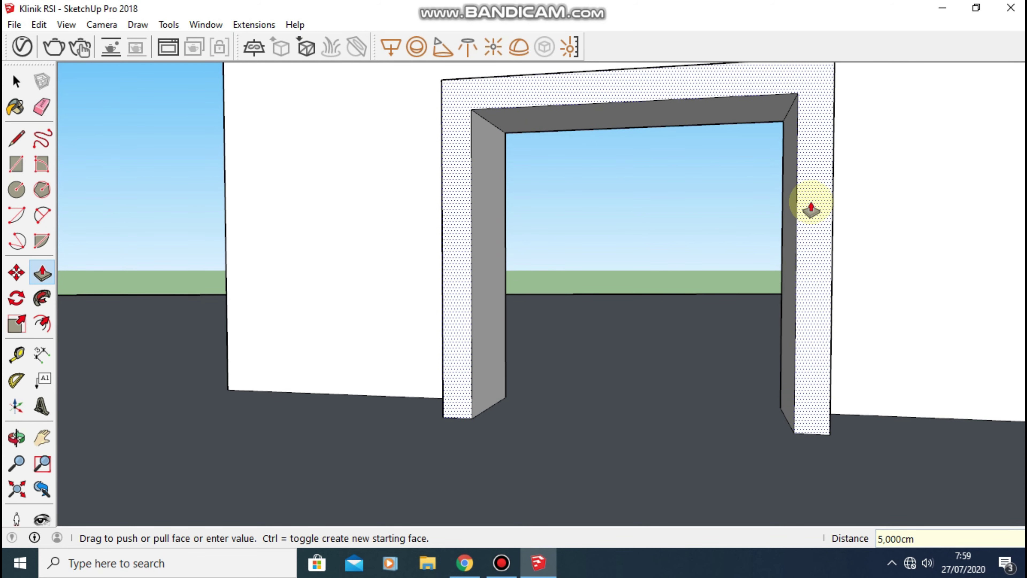
key("Return")
mouse_move(832, 254)
middle_mouse_down()
mouse_move(717, 257)
mouse_move(685, 275)
mouse_move(784, 236)
middle_mouse_up()
scroll(783, 226, "up", 3)
scroll(782, 212, "up", 3)
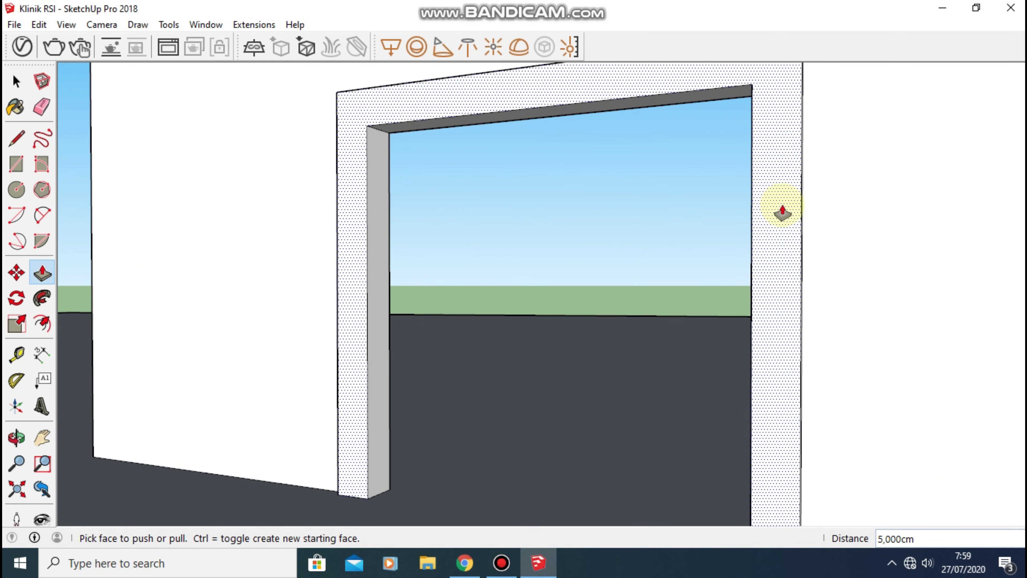
left_click(782, 210)
left_click(783, 212)
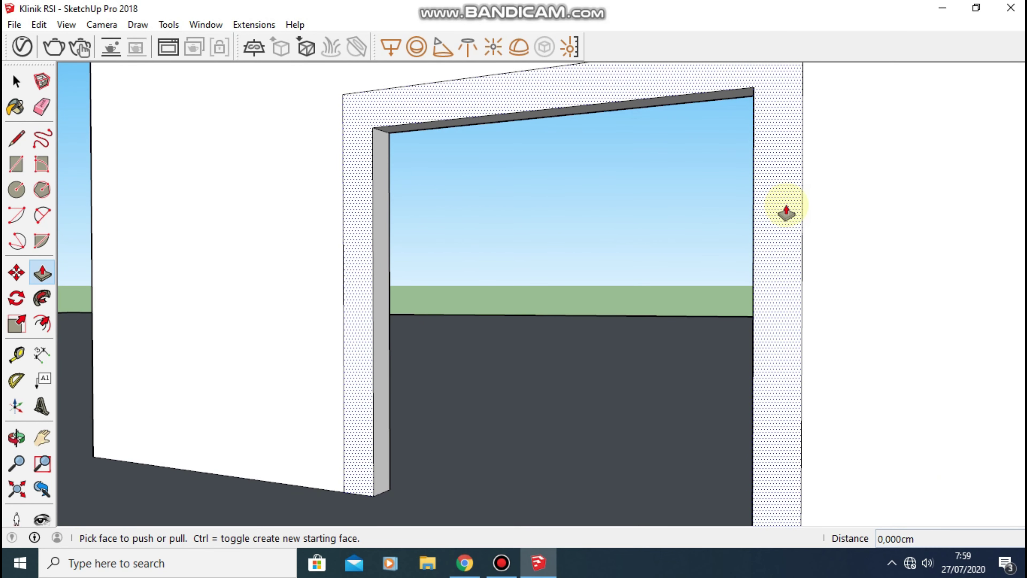
left_click(16, 107)
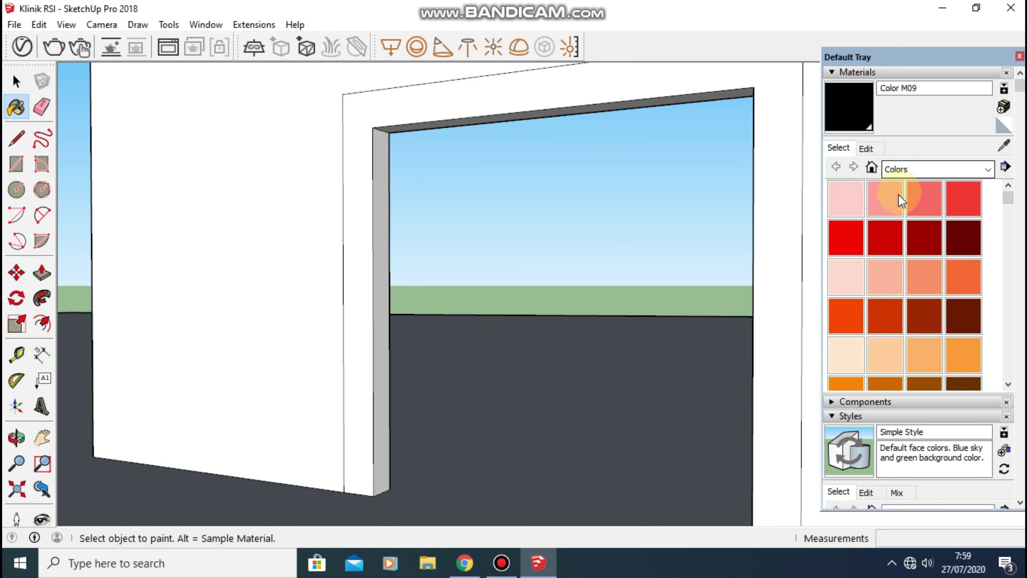
Browse the Brick, Landscaping and Roofing material categories.
scroll(894, 269, "down", 3)
scroll(893, 269, "down", 3)
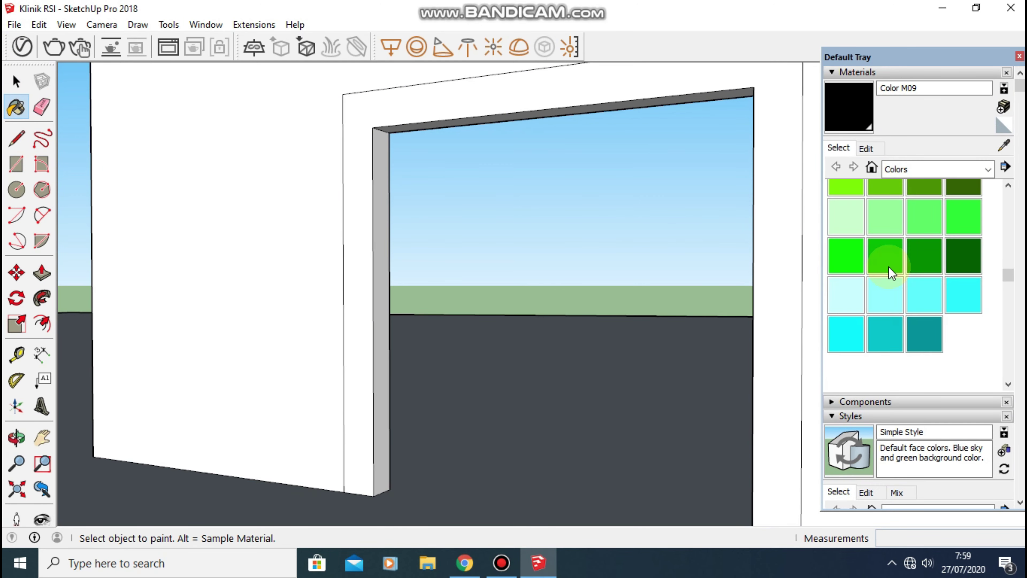
scroll(894, 269, "down", 3)
left_click(905, 172)
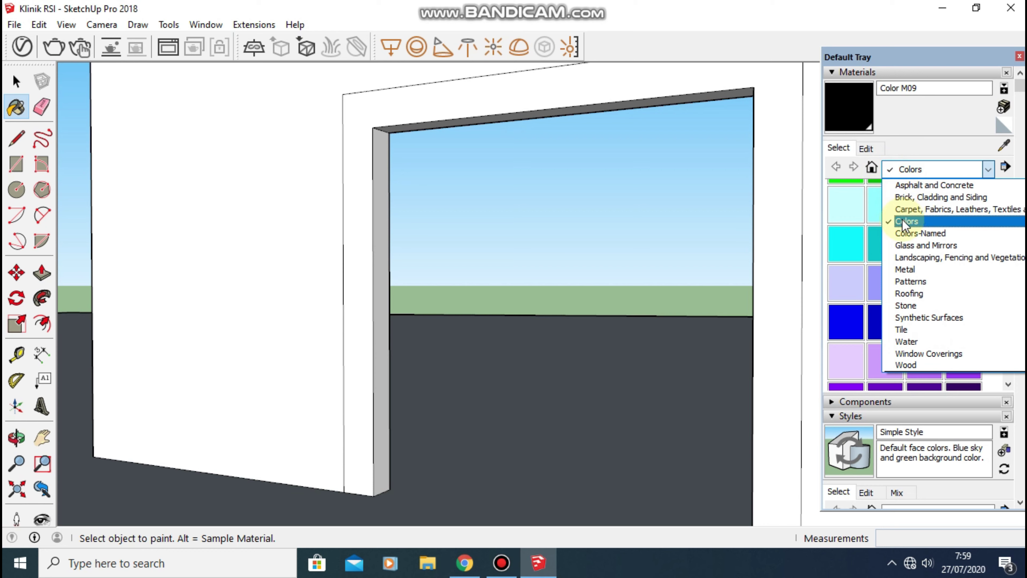
left_click(928, 198)
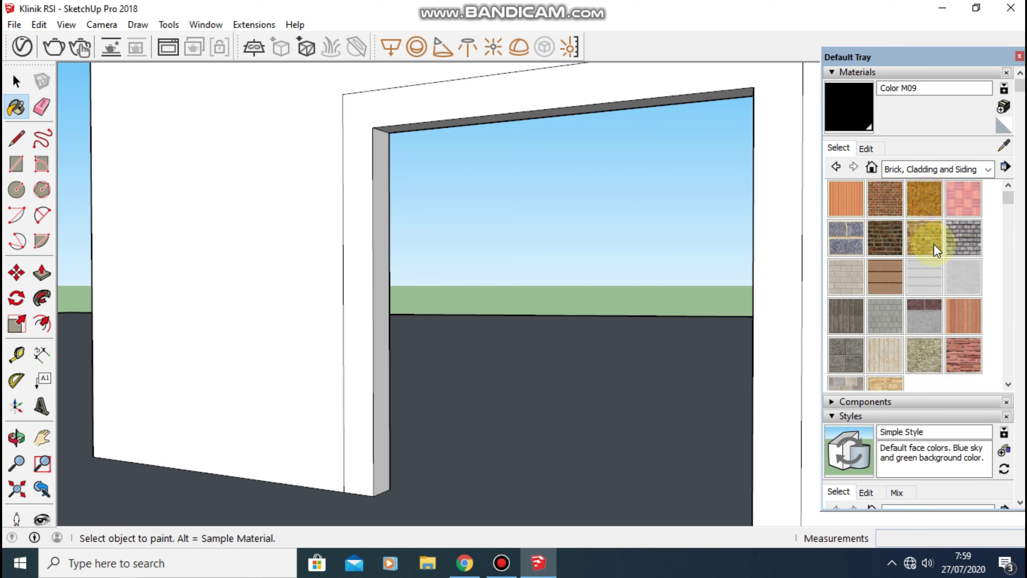
left_click(925, 172)
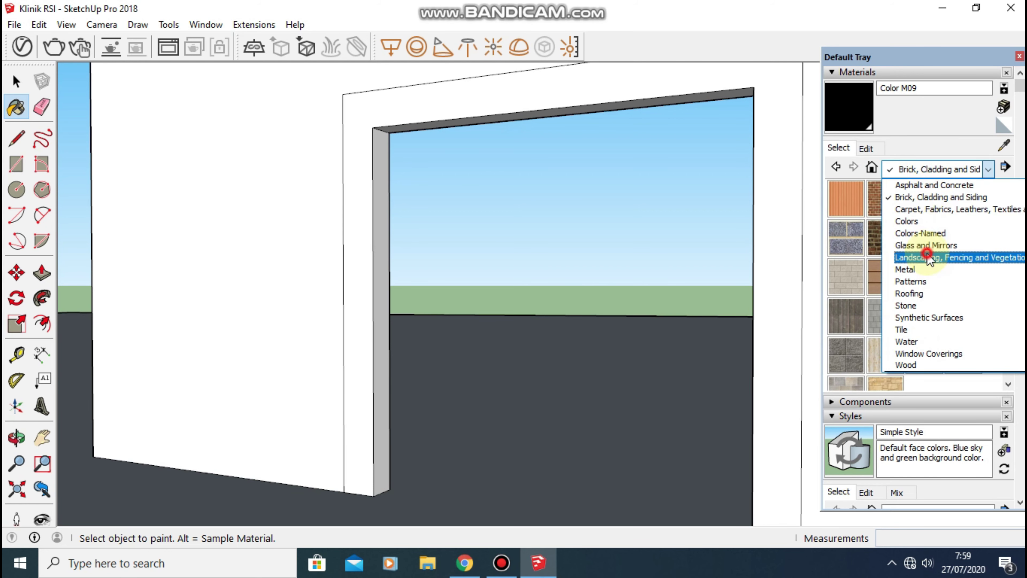
left_click(927, 254)
scroll(952, 297, "down", 5)
scroll(958, 283, "down", 5)
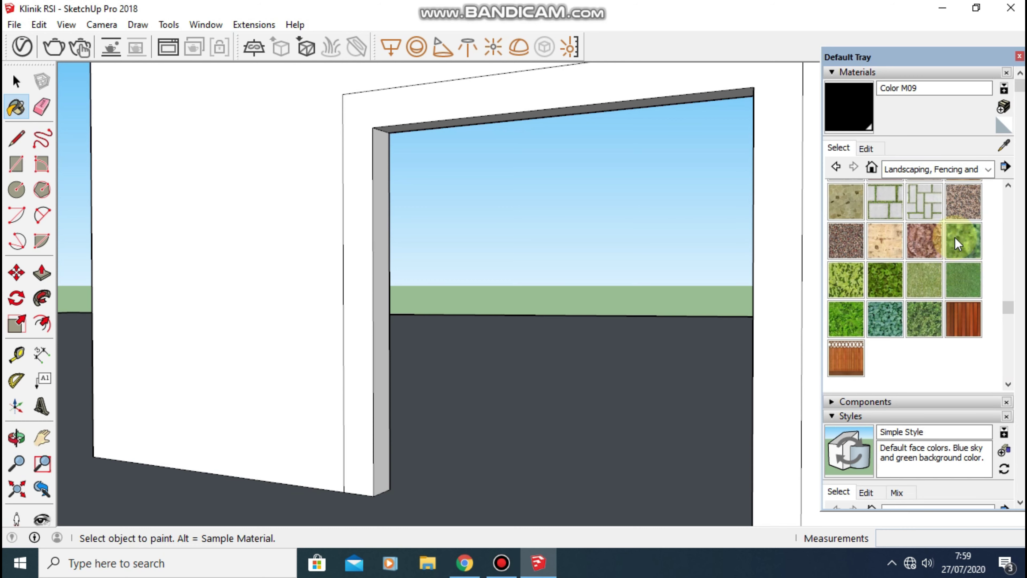
Paint the frame with the Asphalt and Concrete 'Blacktop Old 02' texture.
left_click(934, 169)
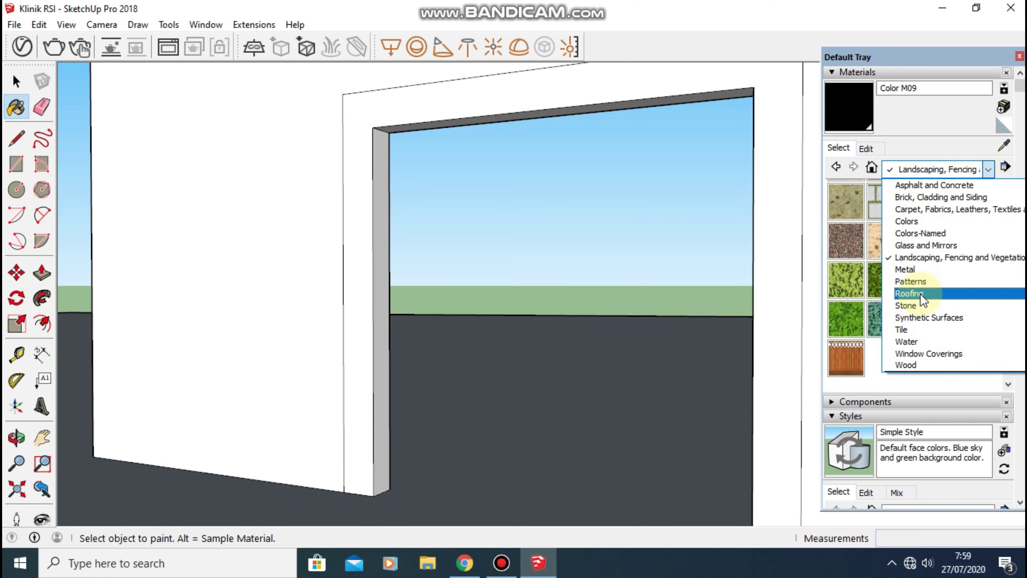
left_click(910, 294)
left_click(934, 169)
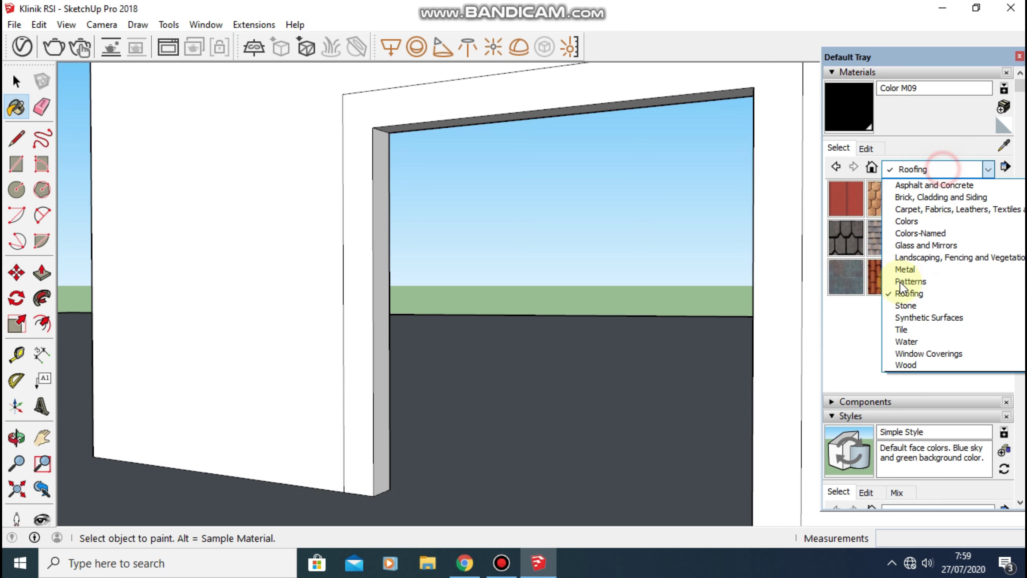
left_click(930, 185)
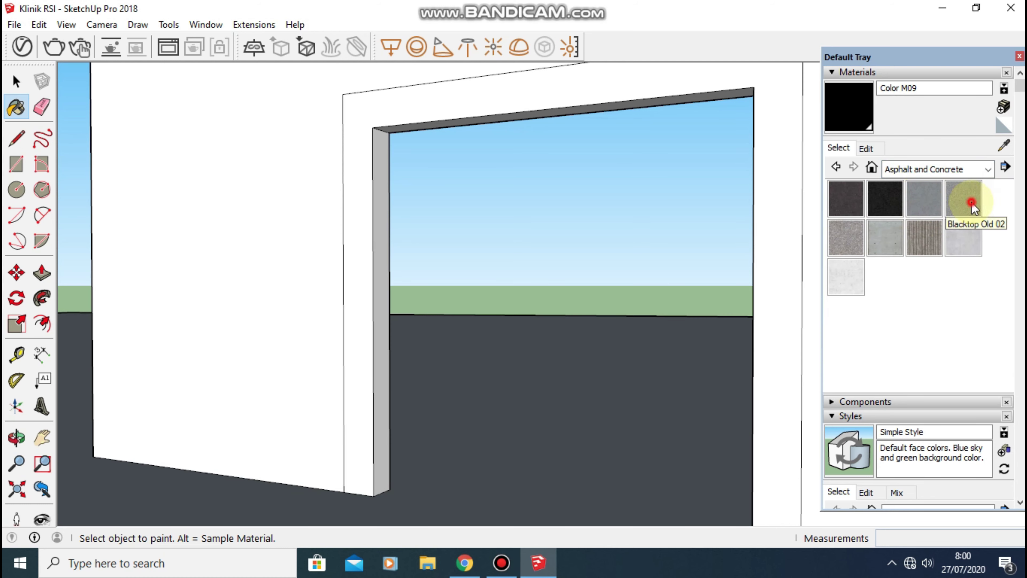
left_click(964, 198)
left_click(772, 113)
Pull the frame face further out from the wall.
mouse_move(775, 126)
middle_mouse_down()
mouse_move(648, 151)
mouse_move(657, 153)
middle_mouse_up()
scroll(659, 154, "down", 3)
scroll(748, 164, "up", 3)
key("p")
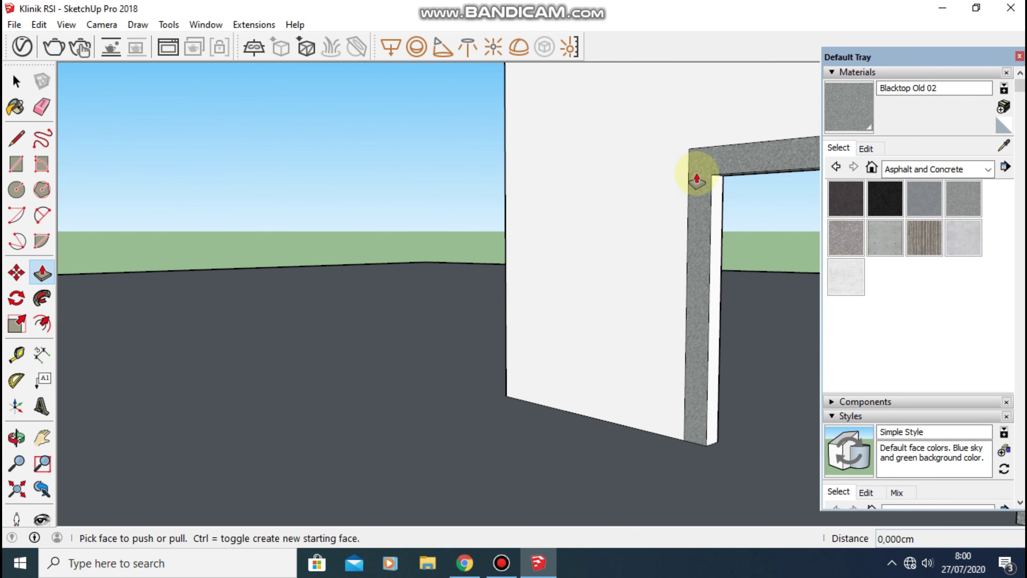
left_click(701, 179)
left_click_drag(705, 175, 699, 183)
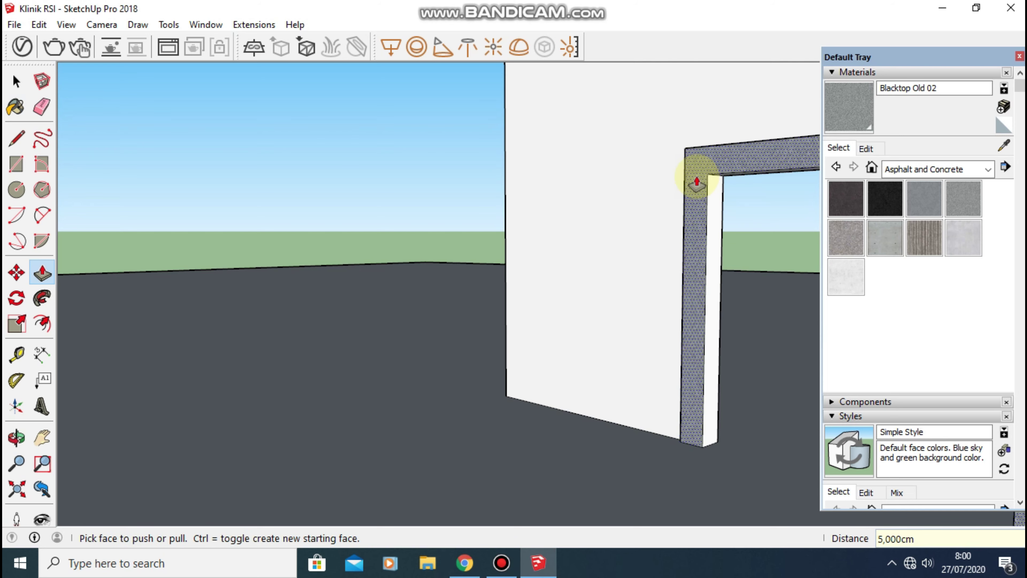
mouse_move(698, 184)
middle_mouse_down()
mouse_move(603, 167)
mouse_move(722, 213)
mouse_move(720, 200)
middle_mouse_up()
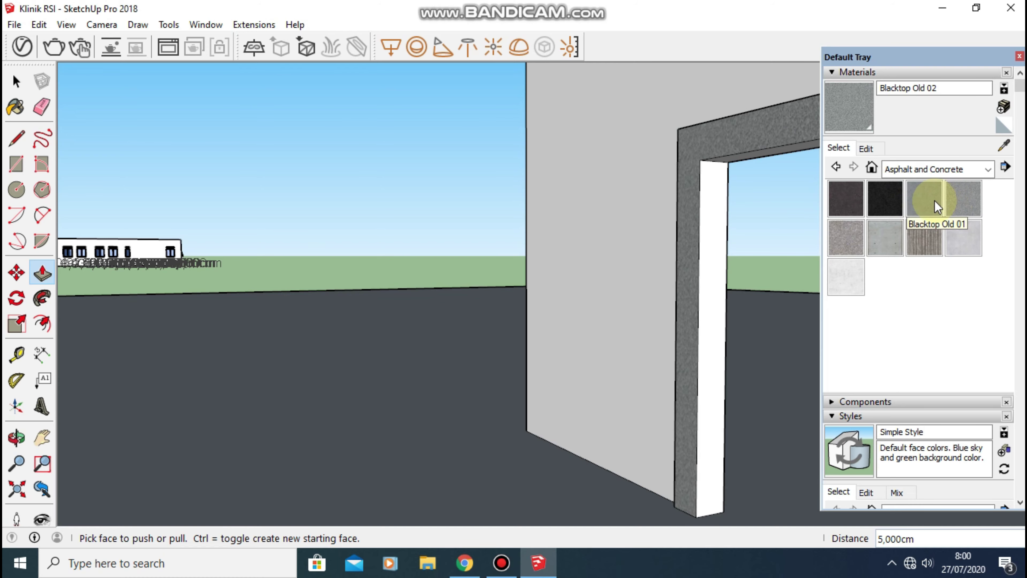
Paint the jamb face with Blacktop Old 01 concrete and view the frame.
left_click(923, 198)
left_click(707, 188)
mouse_move(752, 177)
middle_mouse_down()
mouse_move(732, 141)
mouse_move(739, 119)
mouse_move(493, 115)
mouse_move(801, 190)
mouse_move(518, 165)
mouse_move(681, 229)
mouse_move(450, 154)
mouse_move(484, 182)
mouse_move(489, 200)
mouse_move(557, 230)
middle_mouse_up()
mouse_move(362, 206)
middle_mouse_down()
mouse_move(342, 209)
mouse_move(461, 202)
middle_mouse_up()
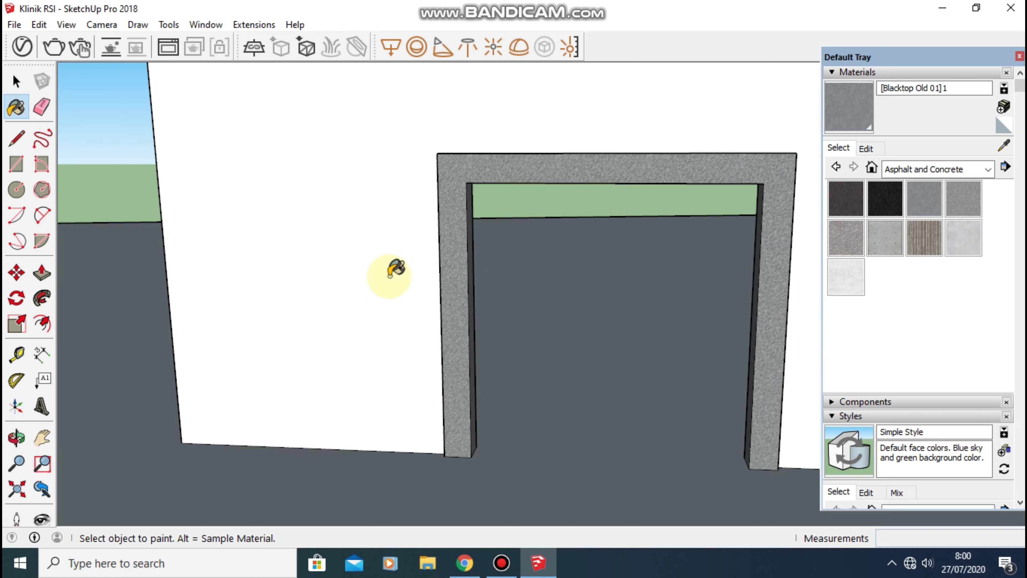
Start a 10 by 60 base strip rectangle on the wall beside the left pillar.
mouse_move(396, 268)
middle_mouse_down()
mouse_move(413, 275)
mouse_move(486, 247)
middle_mouse_up()
key("r")
mouse_move(412, 328)
middle_mouse_down()
mouse_move(602, 296)
mouse_move(470, 408)
middle_mouse_up()
scroll(473, 405, "up", 2)
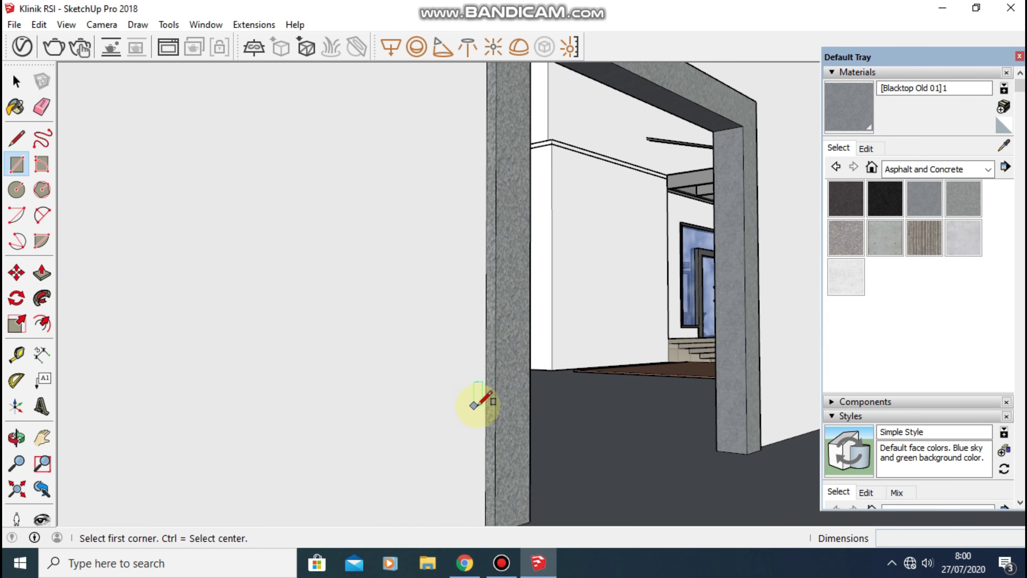
left_click(485, 419)
type("60;10")
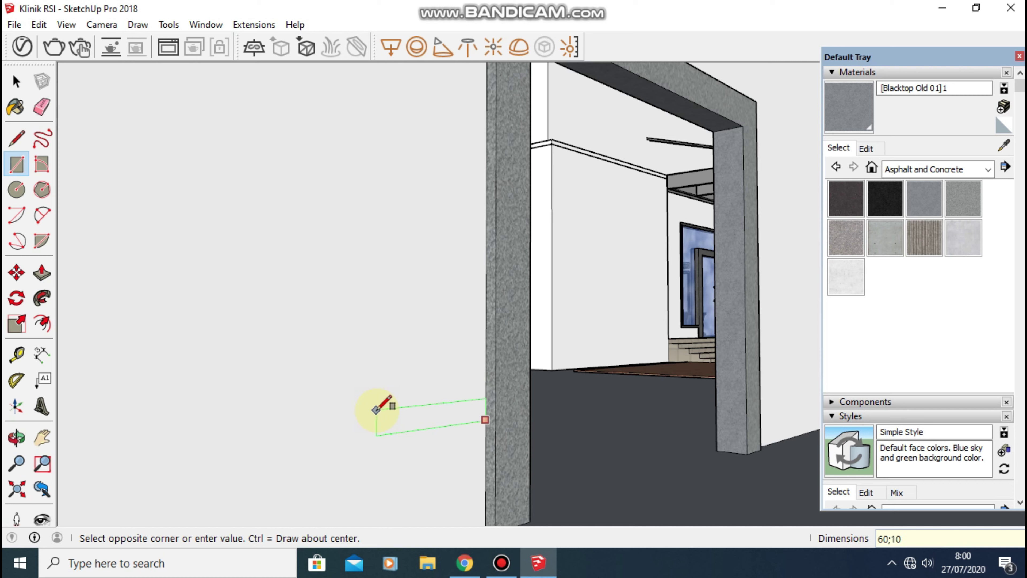
key("ctrl")
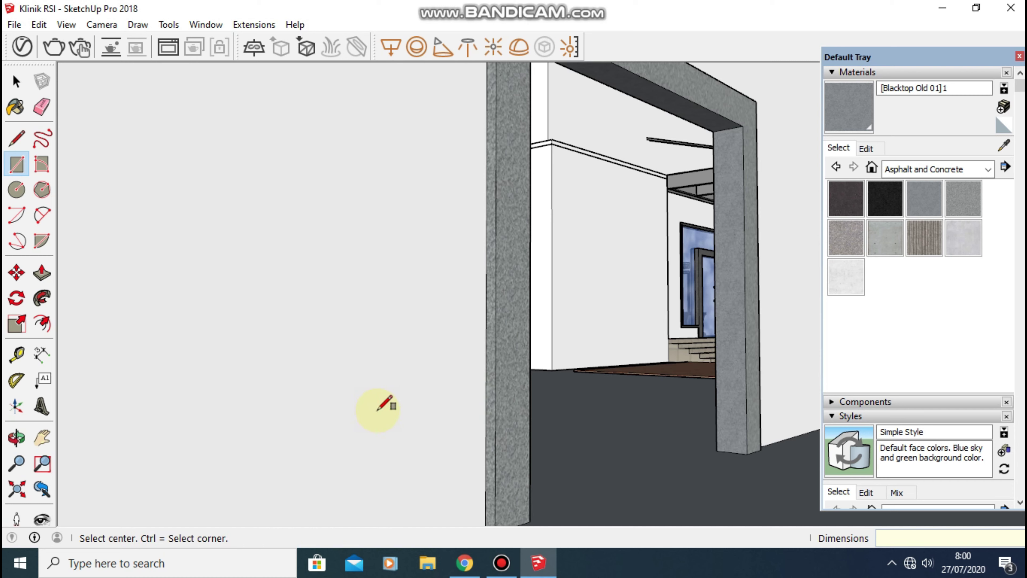
left_click(411, 410)
Begin a 220 by 10 vertical strip rectangle on the wall left of the door frame.
key("Escape")
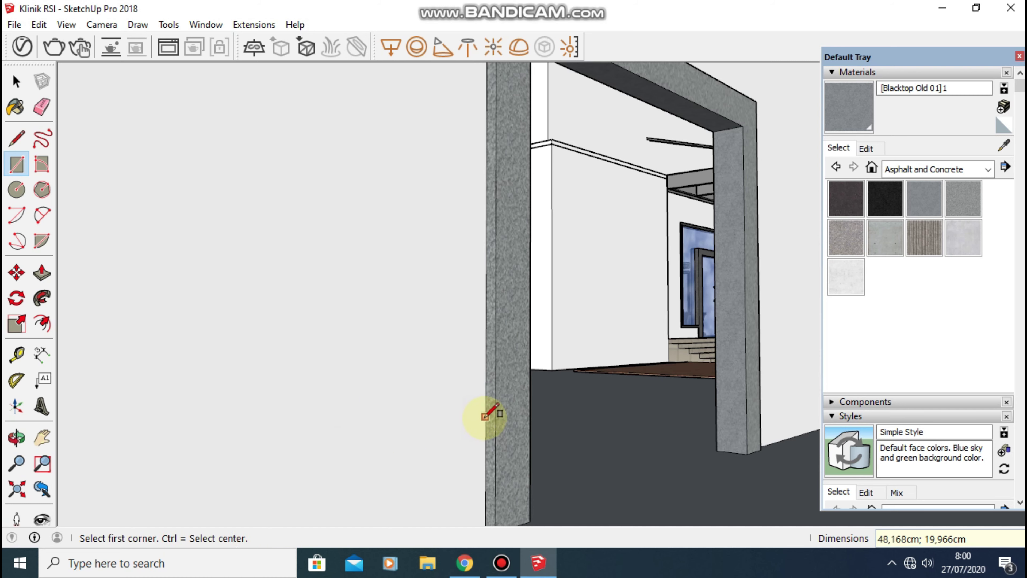
left_click(485, 415)
type("10;60")
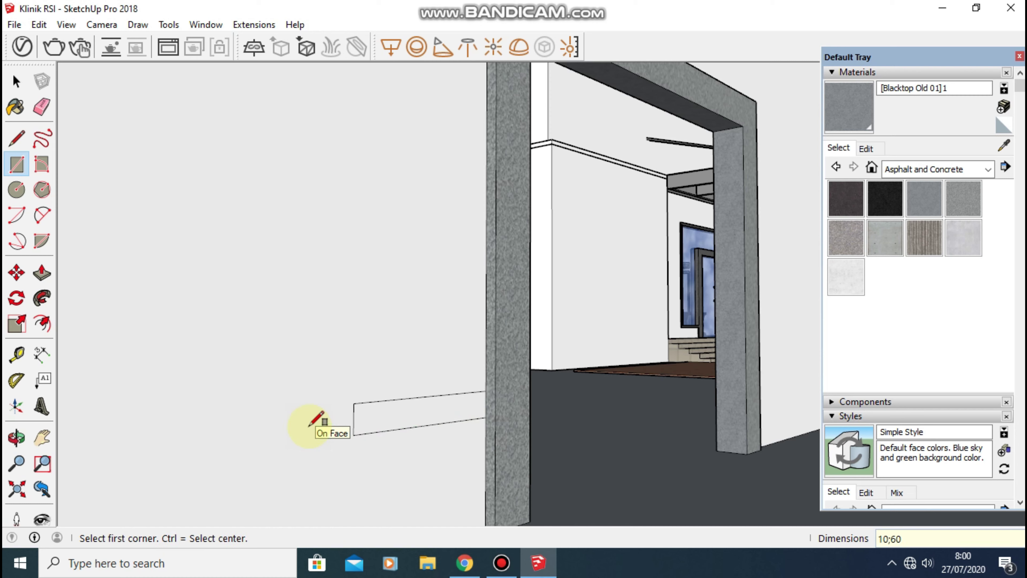
left_click(353, 403)
middle_click_drag(389, 374, 380, 320)
type("220;10")
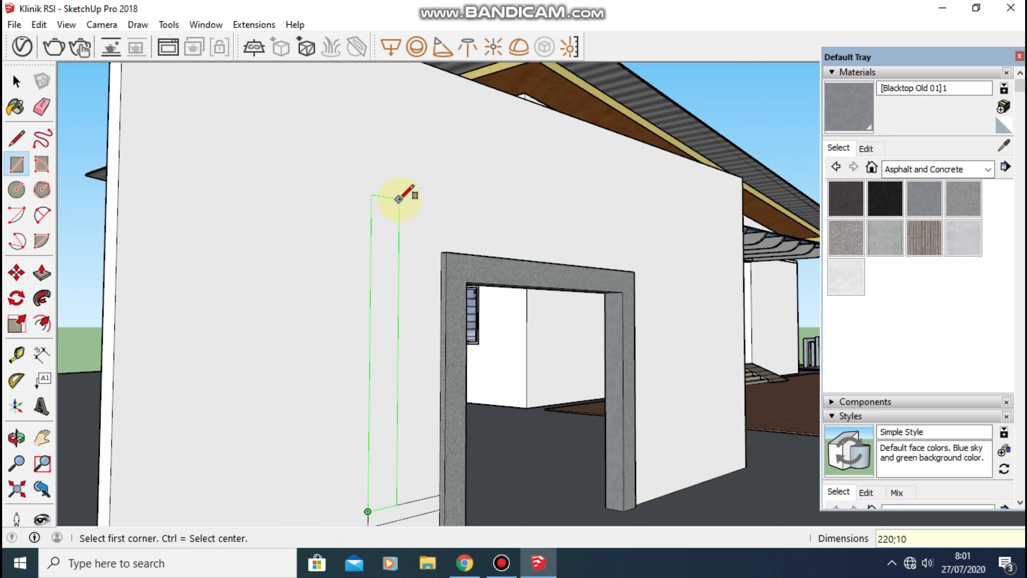
Finish the 220 by 10 left post strip.
key("Return")
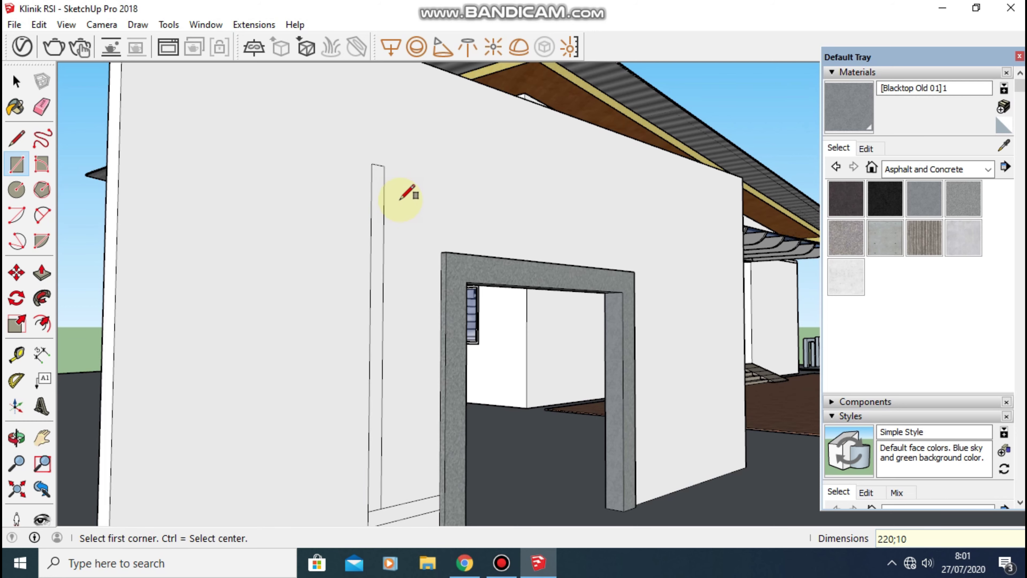
middle_click_drag(396, 172, 172, 156)
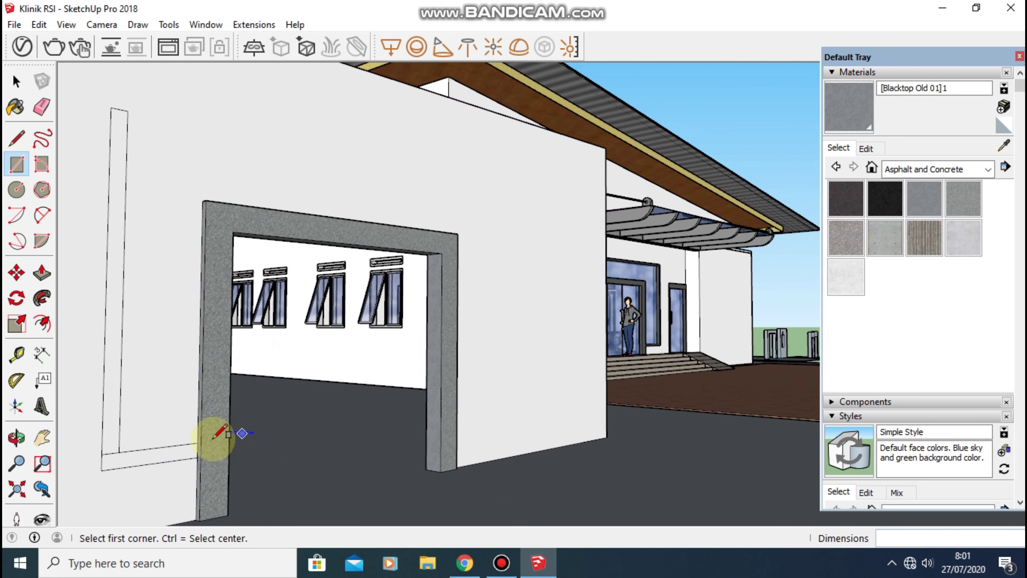
left_click(194, 459)
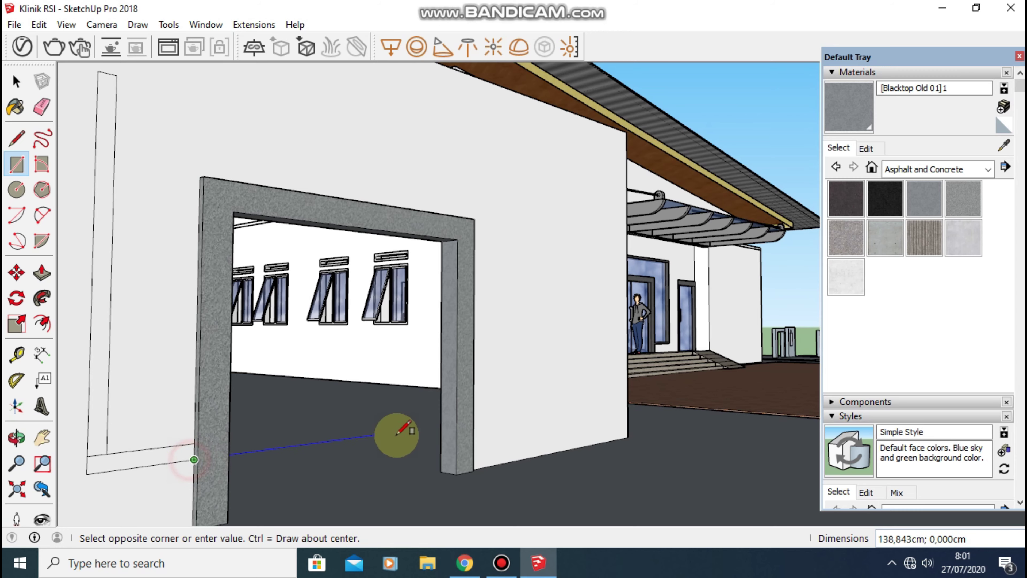
middle_click_drag(477, 423, 275, 367)
key("Escape")
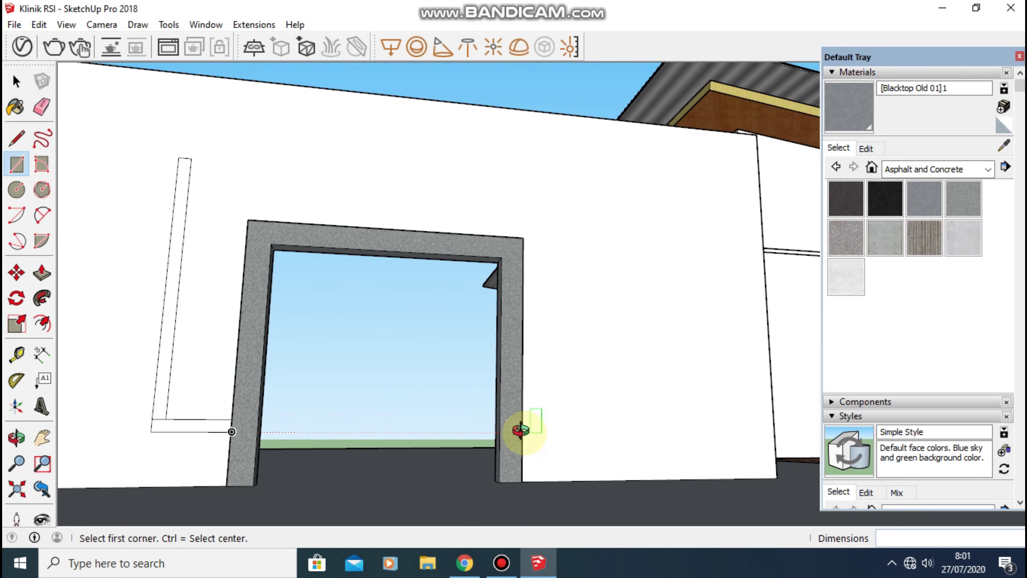
Draw the 10 by 60 right base strip and the 220 by 10 right post beside the frame.
middle_click_drag(521, 430, 415, 416)
scroll(544, 431, "up", 2)
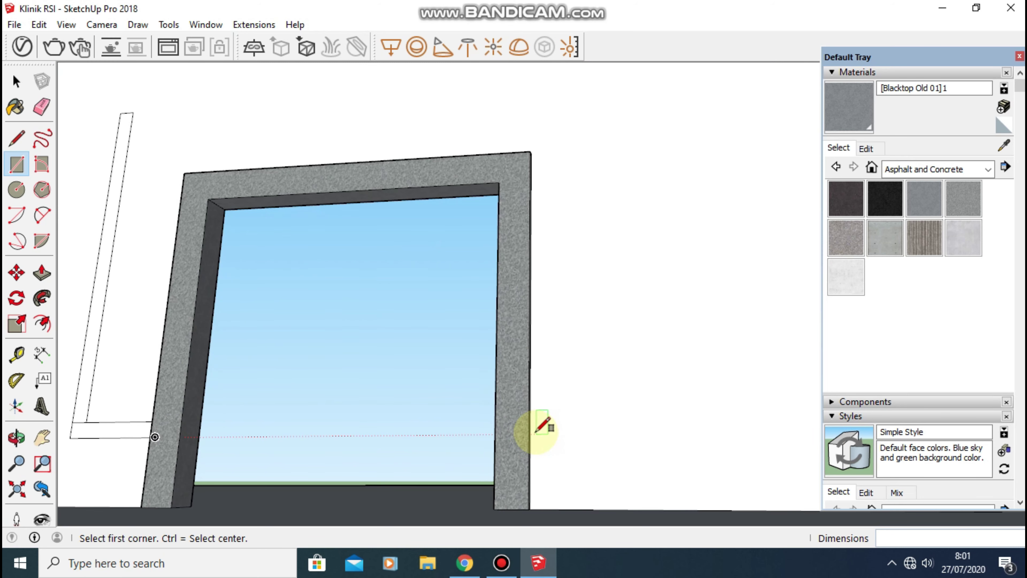
scroll(529, 432, "up", 2)
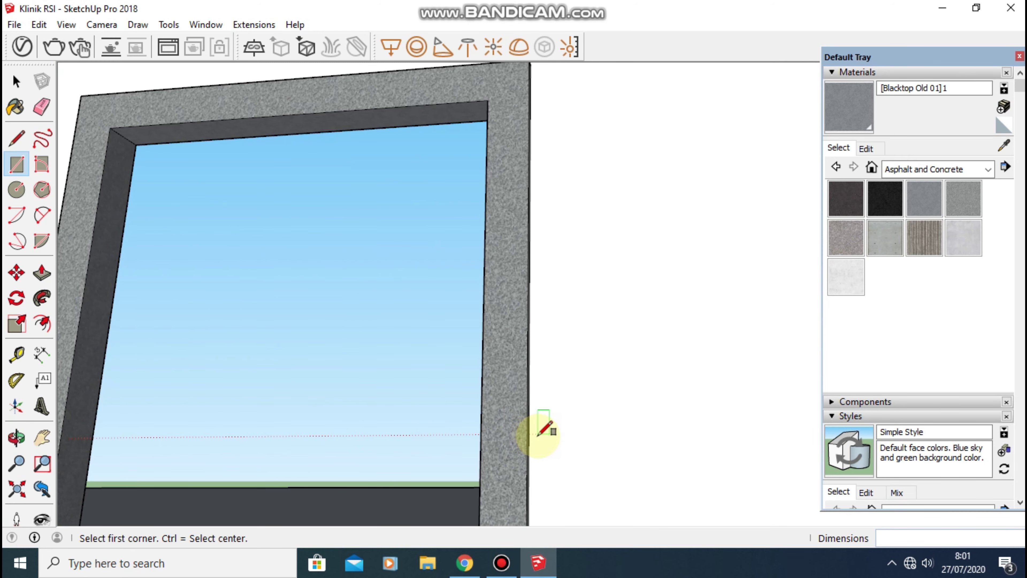
left_click(528, 433)
type("10;60")
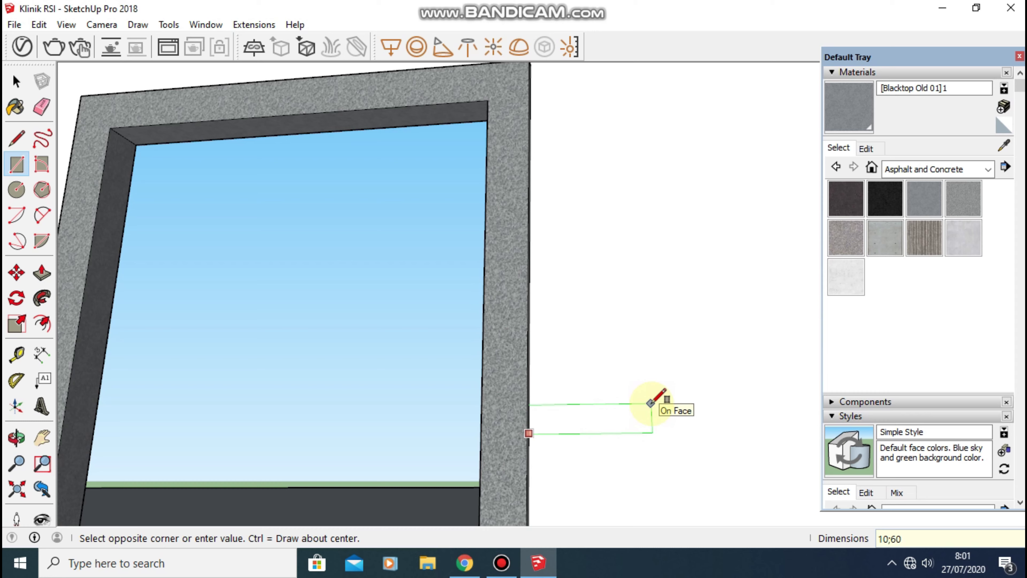
left_click(650, 404)
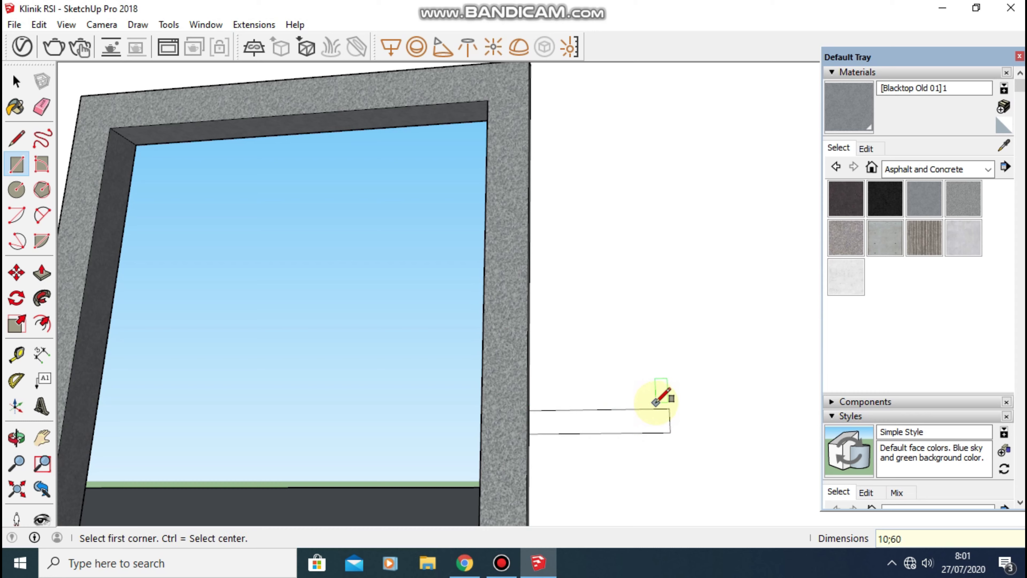
left_click(669, 408)
middle_click_drag(600, 75, 624, 137, "shift")
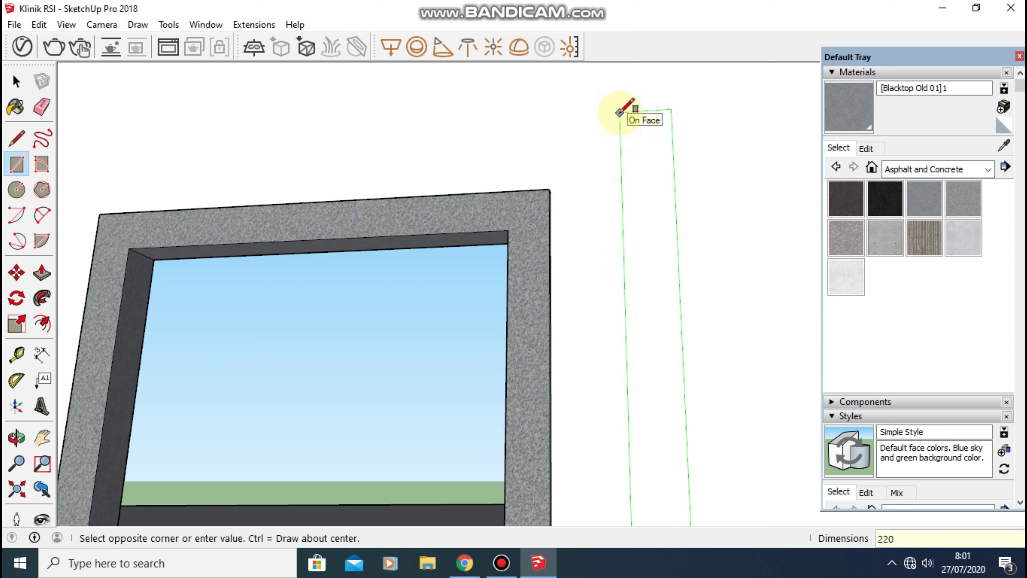
left_click(620, 112)
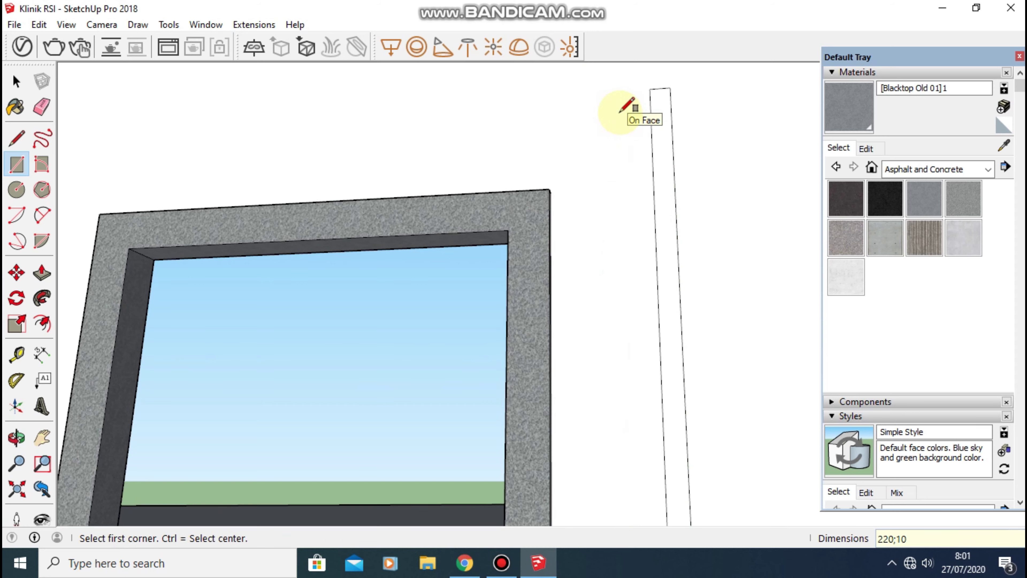
Draw the 340 by 10 top strip across the tops of both posts.
scroll(595, 109, "down", 3)
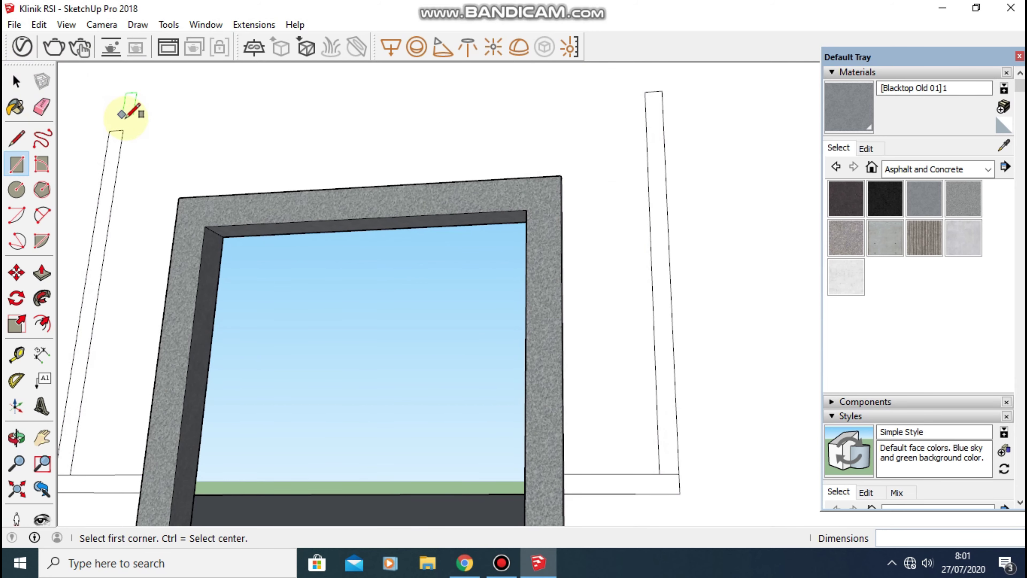
left_click(123, 130)
type("340;")
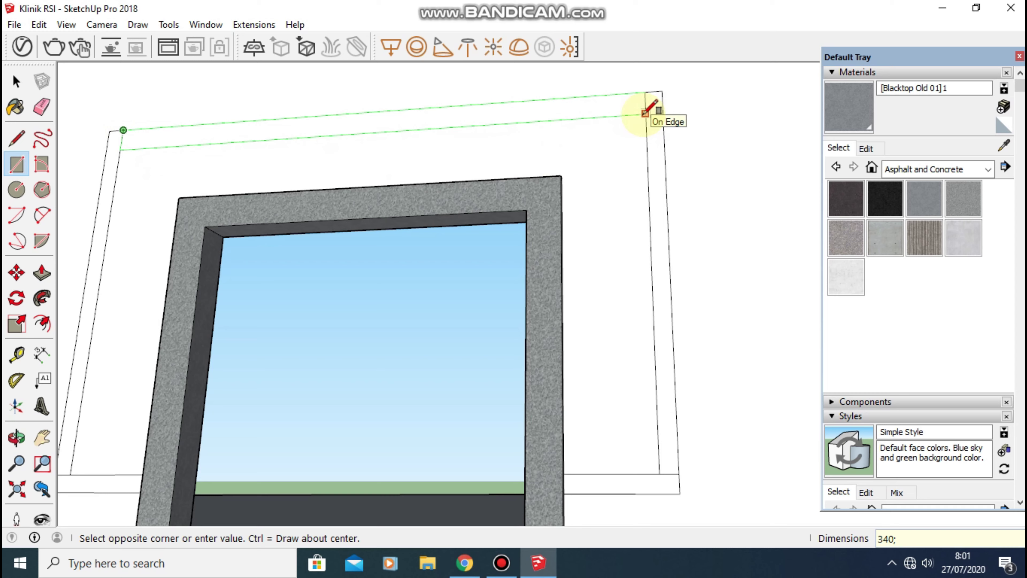
type("10")
key("Return")
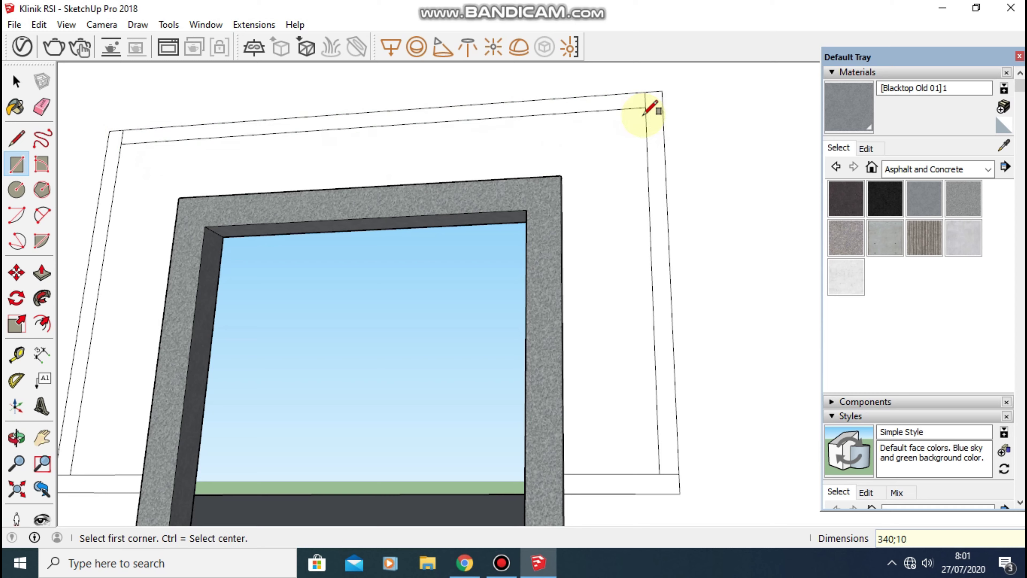
Erase a leftover edge at the outline's bottom corner.
key("e")
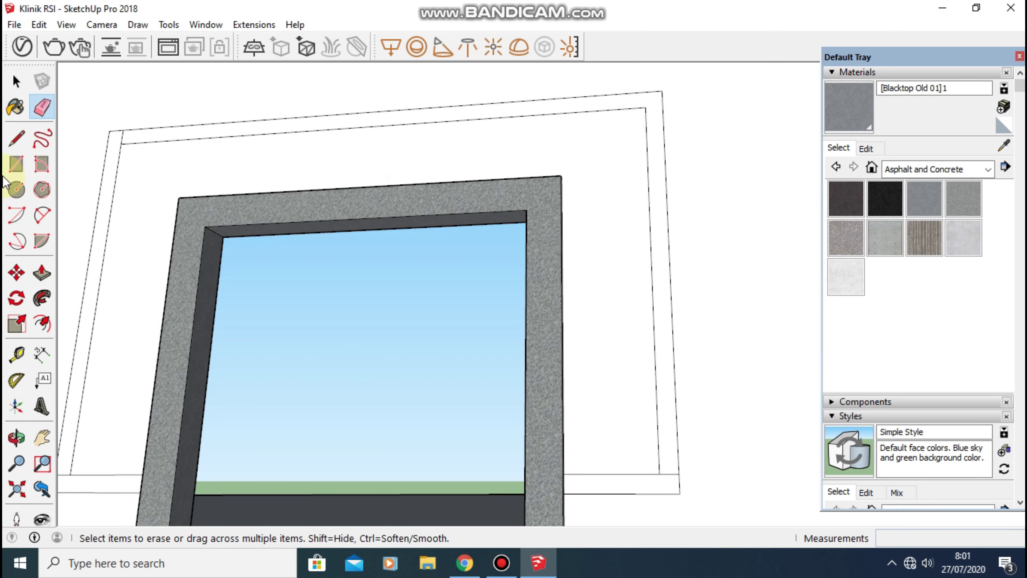
middle_click_drag(189, 197, 228, 155, "shift")
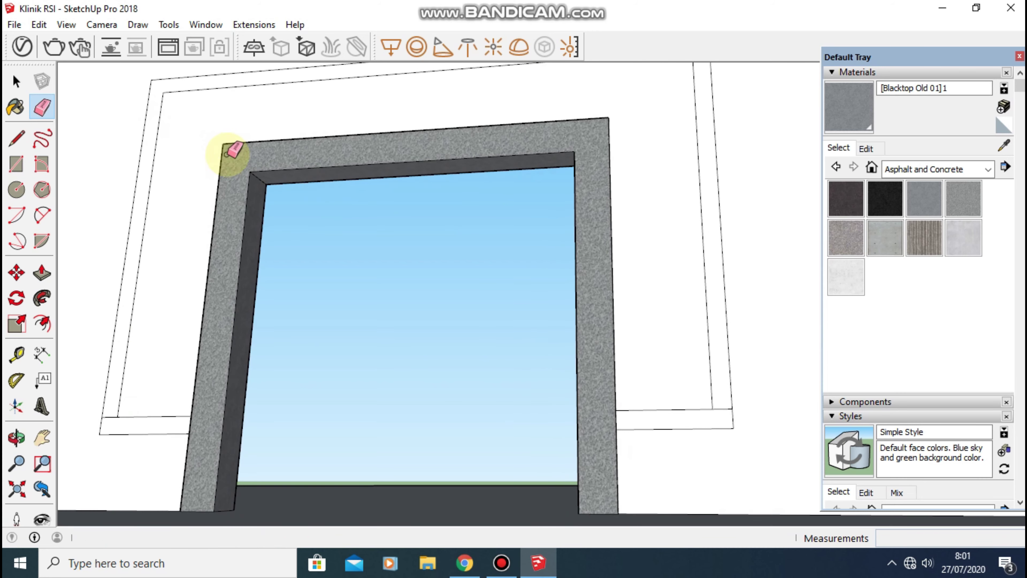
left_click(108, 418)
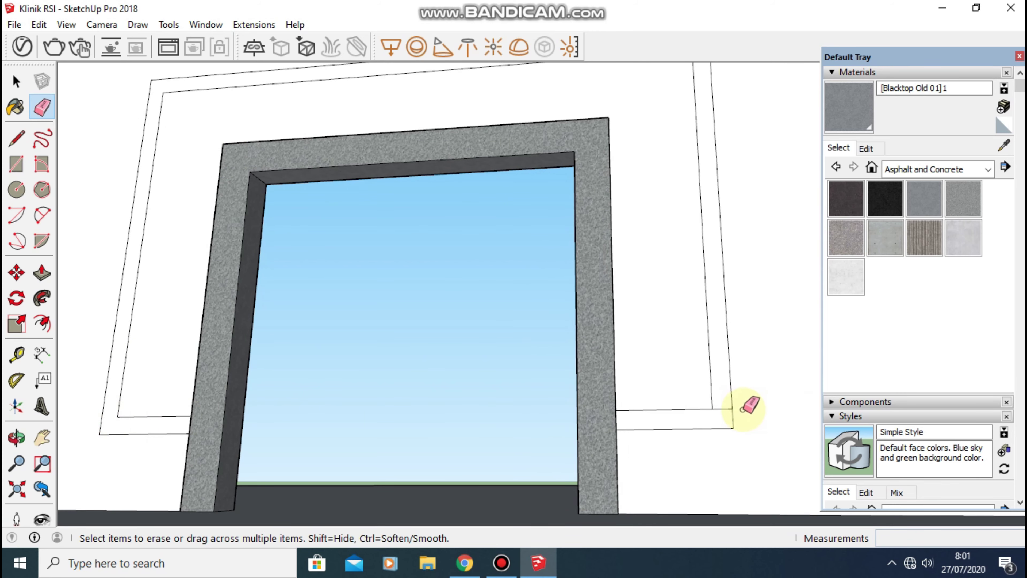
middle_click_drag(711, 397, 667, 397)
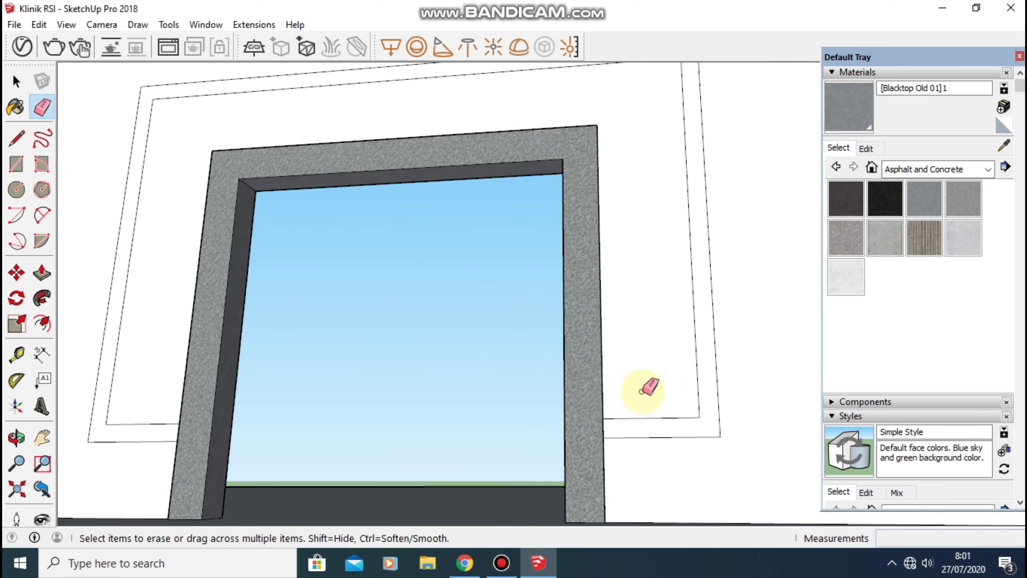
Push/pull the inverted-U border face 15 cm so it stands out from the wall.
key("p")
left_click_drag(654, 300, 662, 323)
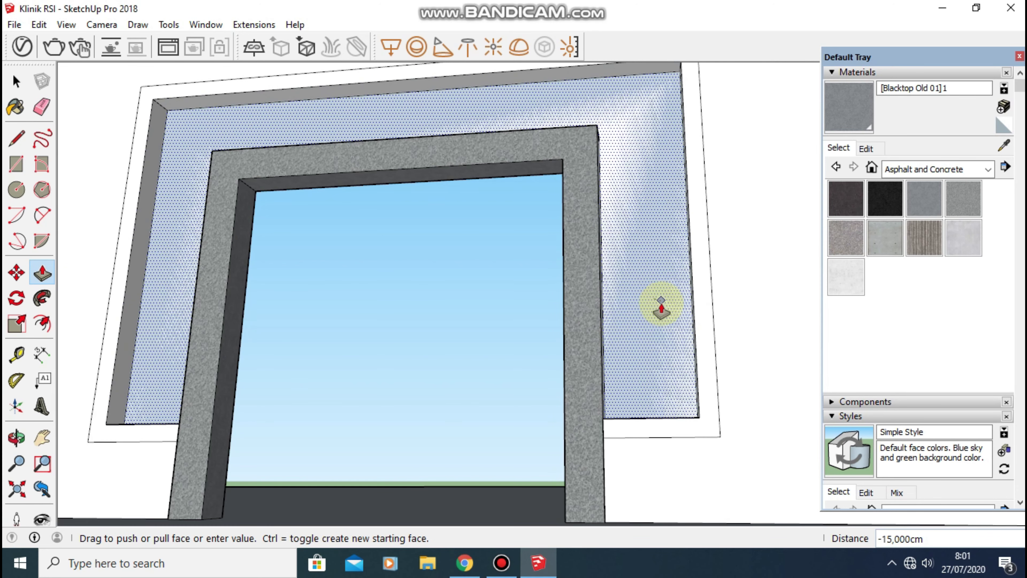
left_click(662, 327)
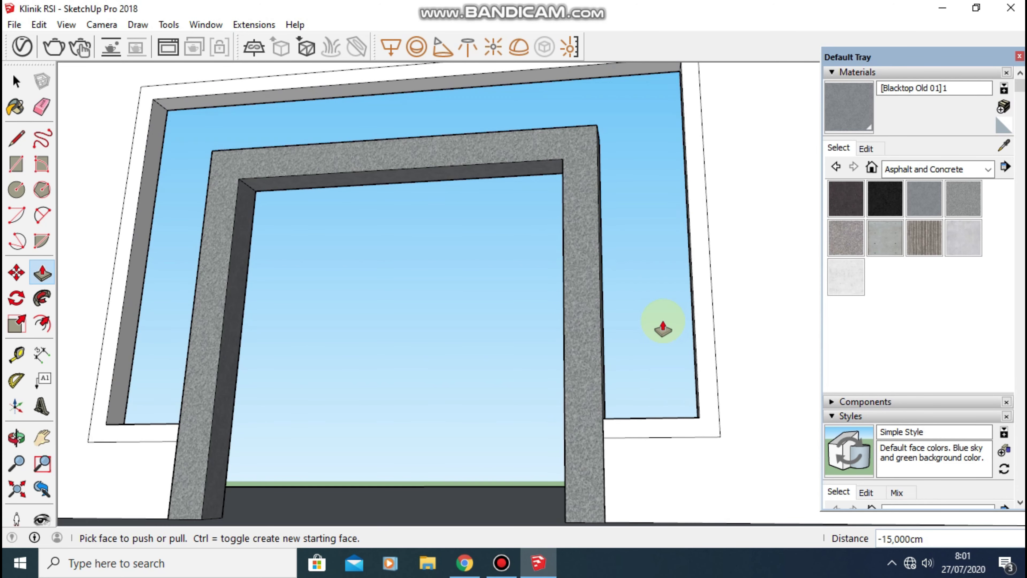
mouse_move(663, 329)
middle_mouse_down()
mouse_move(671, 351)
mouse_move(631, 332)
middle_mouse_up()
Paint the outer frame posts and top strip with Blacktop Old 01 and 02 concrete.
left_click(926, 199)
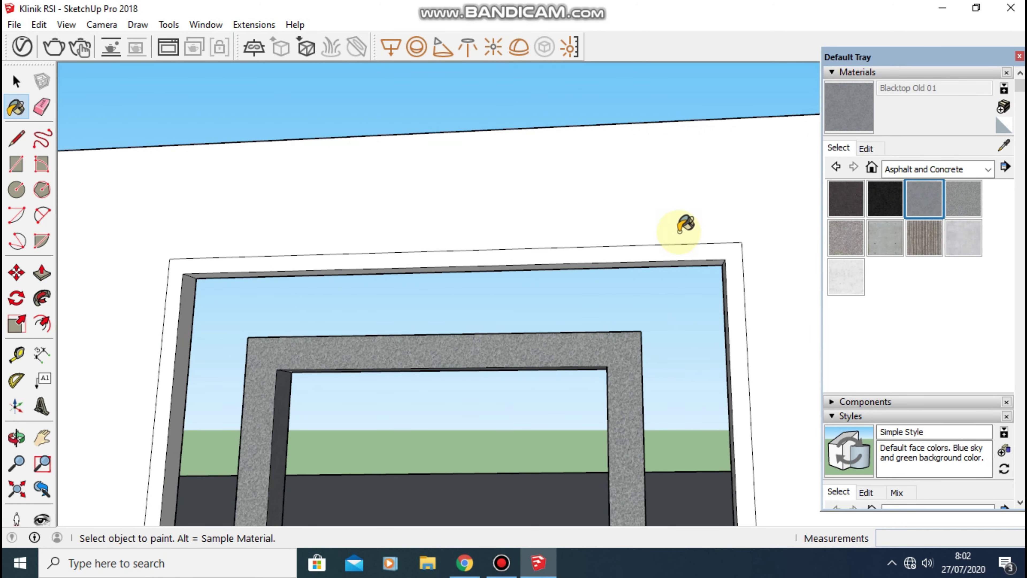
left_click(684, 252)
middle_click_drag(688, 257, 557, 154)
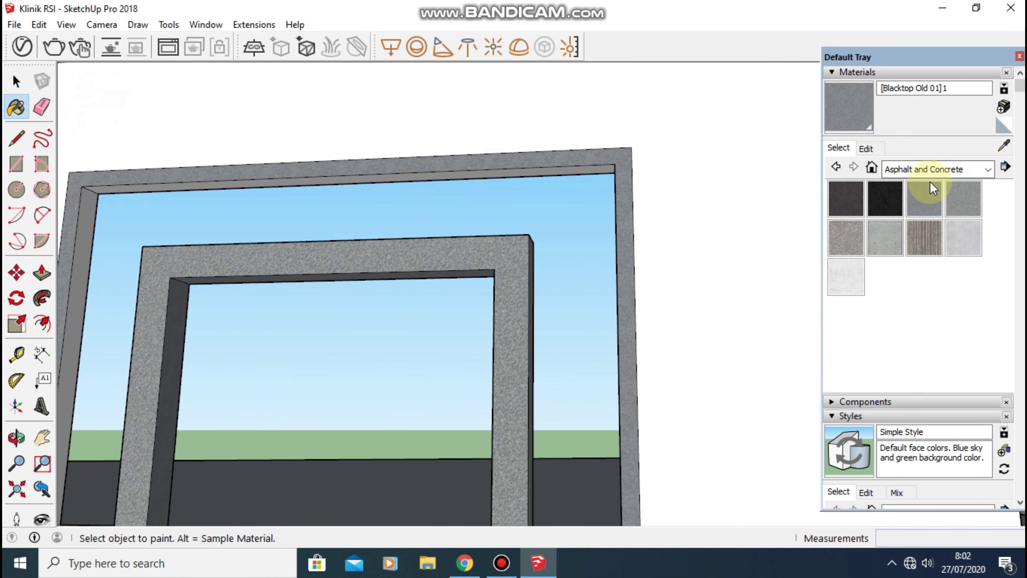
left_click(966, 198)
left_click(602, 156)
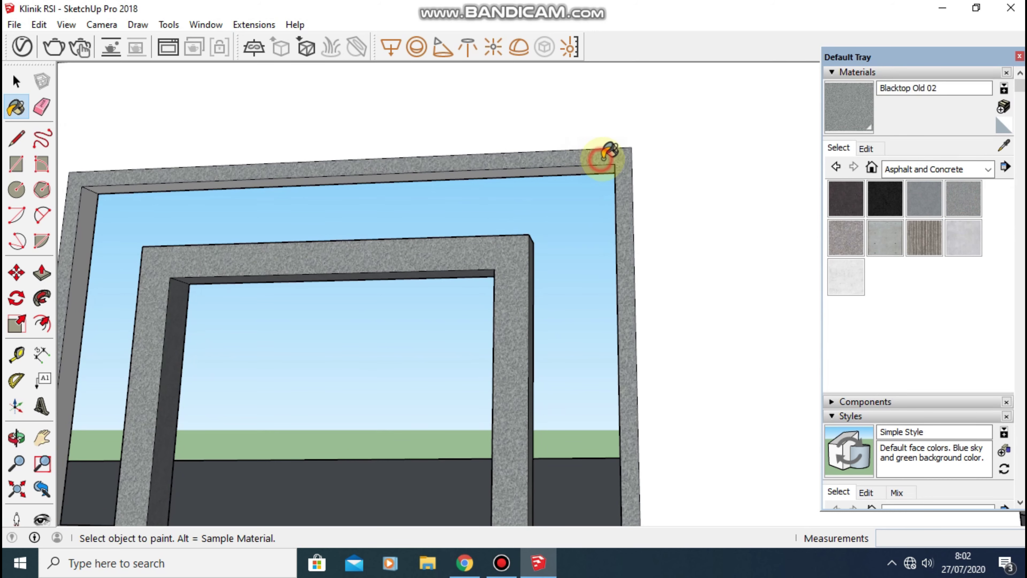
mouse_move(601, 155)
middle_mouse_down()
mouse_move(539, 173)
mouse_move(592, 119)
middle_mouse_up()
left_click(924, 198)
left_click(619, 159)
scroll(566, 158, "up", 3)
scroll(557, 153, "up", 2)
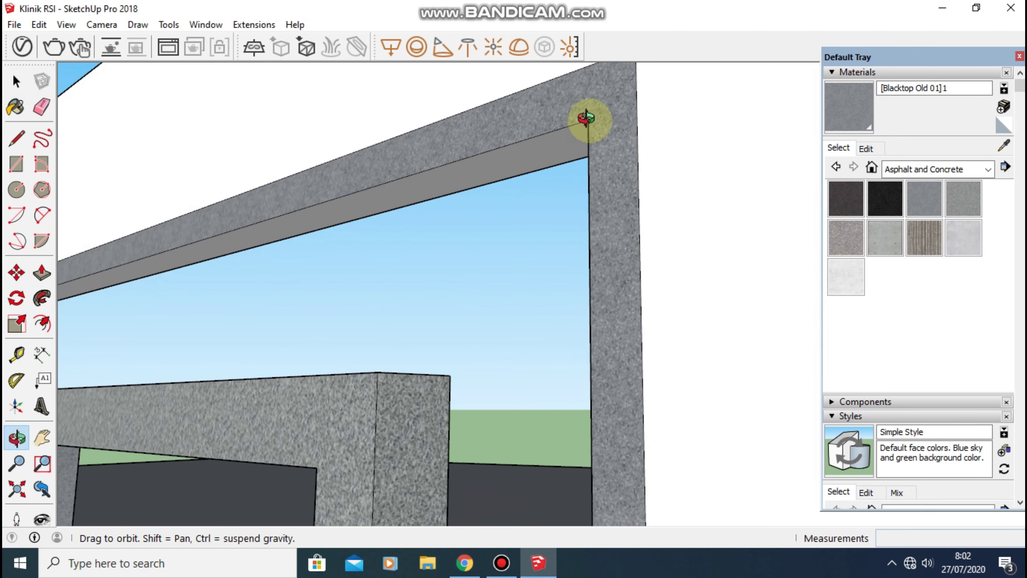
Extrude the frame post face and pull the outer frame face out 5 cm.
key("p")
left_click(611, 111)
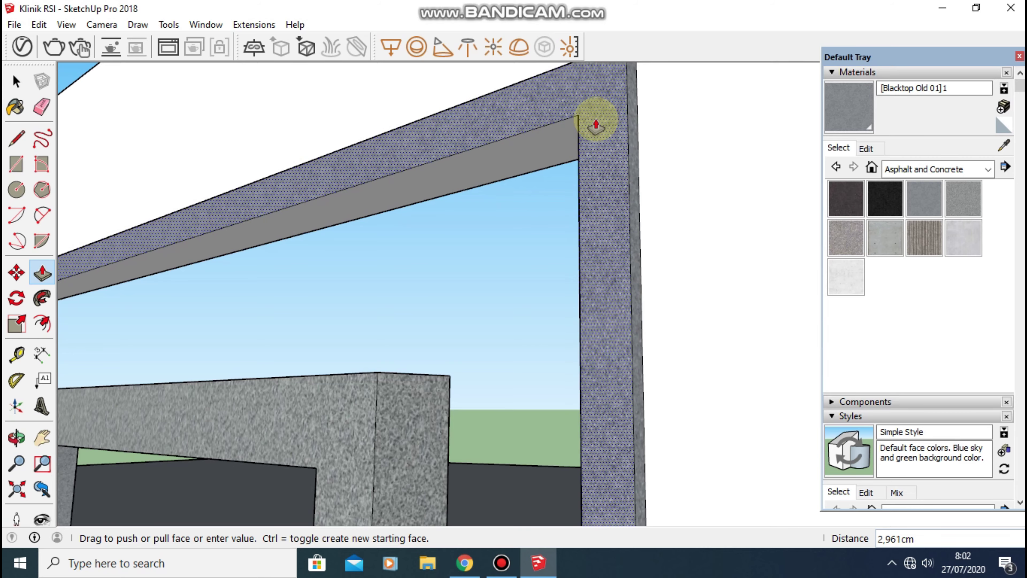
left_click(596, 126)
mouse_move(648, 156)
middle_mouse_down()
mouse_move(589, 151)
mouse_move(576, 168)
middle_mouse_up()
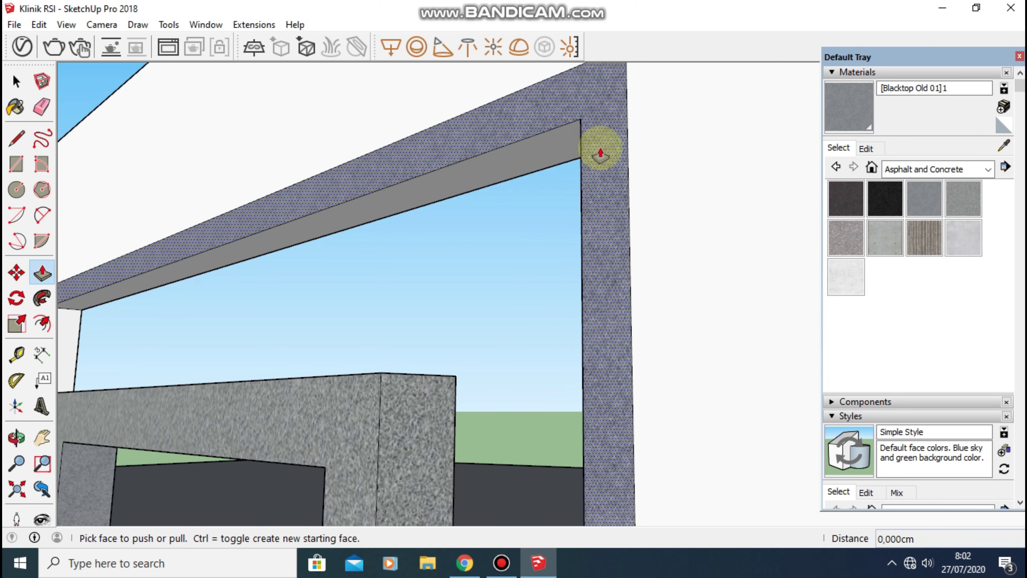
left_click(586, 157)
type("5")
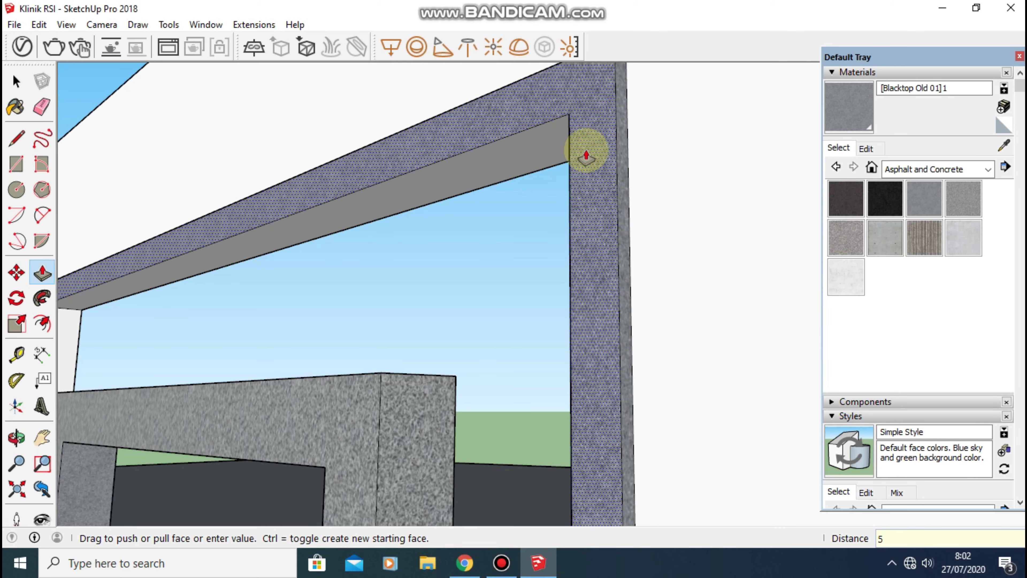
key("Return")
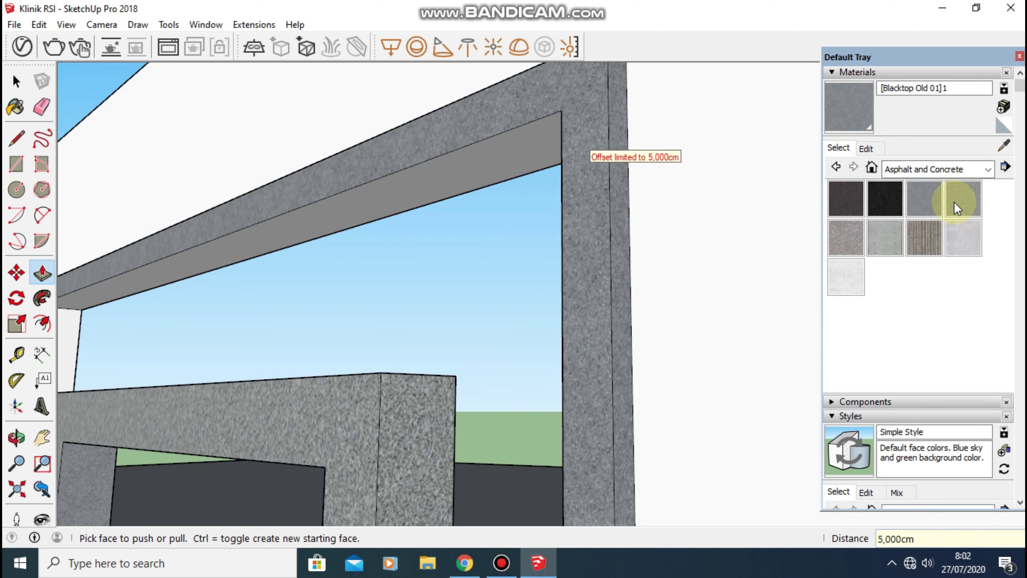
left_click(925, 198)
middle_click_drag(440, 184, 448, 135, "shift")
Paint a side face near the left post with the grey concrete material.
scroll(449, 135, "down", 3)
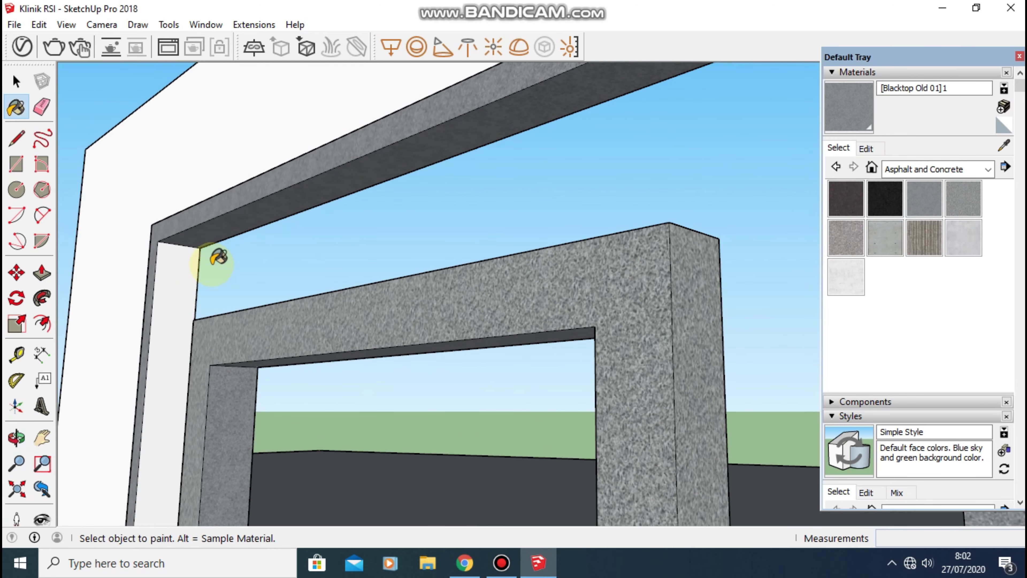
left_click(178, 267)
scroll(562, 241, "up", 3)
scroll(632, 371, "down", 8)
mouse_move(633, 371)
middle_mouse_down()
mouse_move(626, 322)
mouse_move(665, 385)
middle_mouse_up()
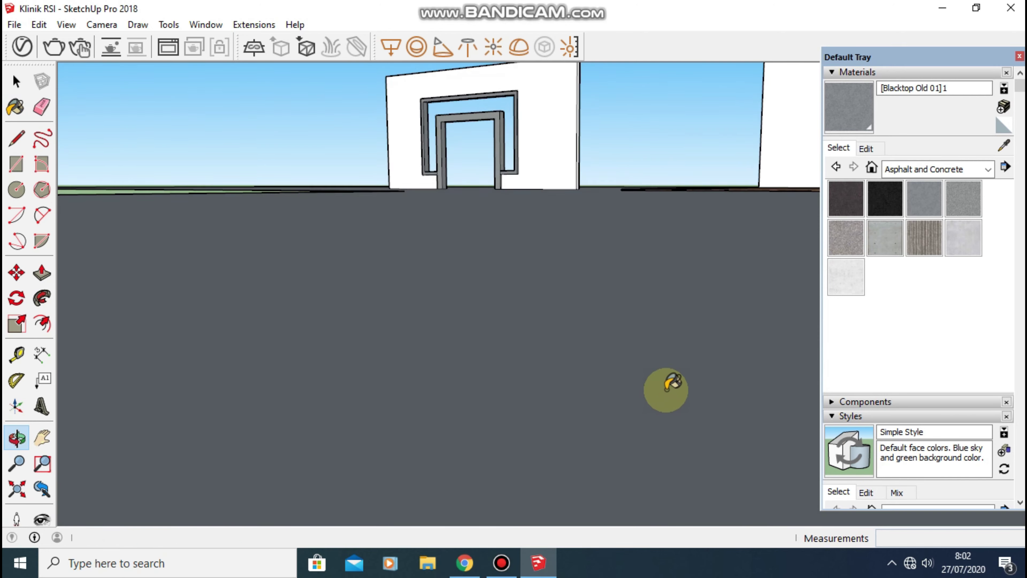
scroll(413, 119, "up", 3)
scroll(419, 156, "down", 3)
Paint the right jamb's inner face and the frame's inner bottom face grey concrete.
mouse_move(419, 156)
middle_mouse_down()
mouse_move(474, 196)
mouse_move(475, 176)
mouse_move(564, 206)
middle_mouse_up()
scroll(522, 200, "up", 3)
scroll(522, 221, "up", 3)
scroll(526, 235, "down", 5)
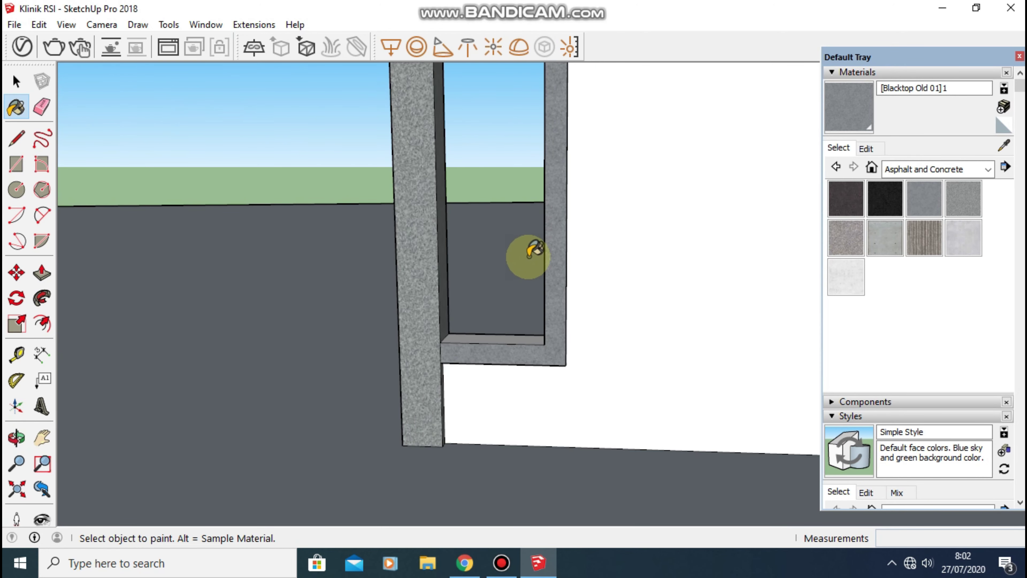
middle_click_drag(531, 248, 653, 271)
left_click(550, 269)
left_click(509, 341)
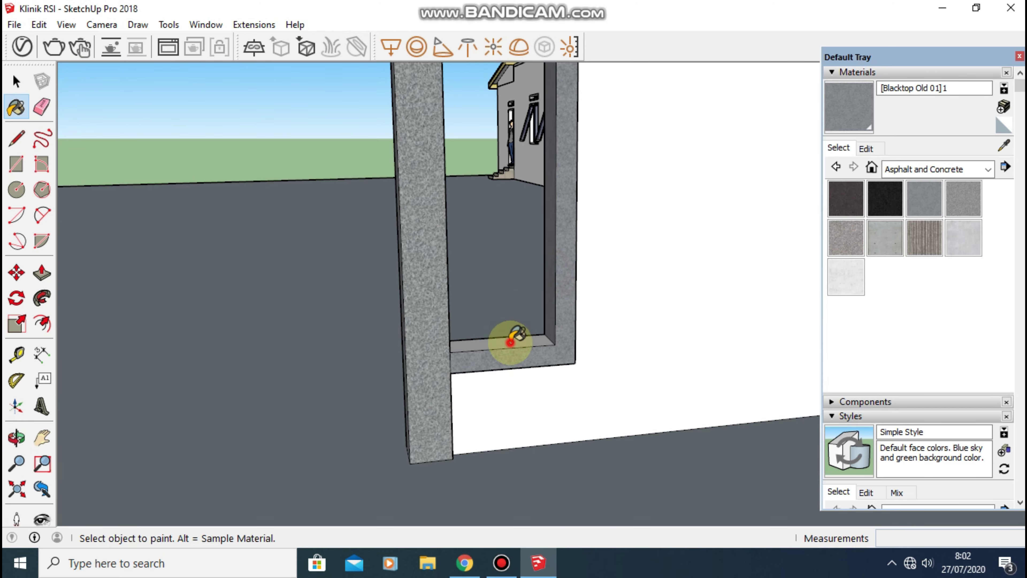
Orbit around the door frame to inspect the painted pillars and sill.
mouse_move(470, 339)
middle_mouse_down()
mouse_move(367, 321)
mouse_move(465, 253)
middle_mouse_up()
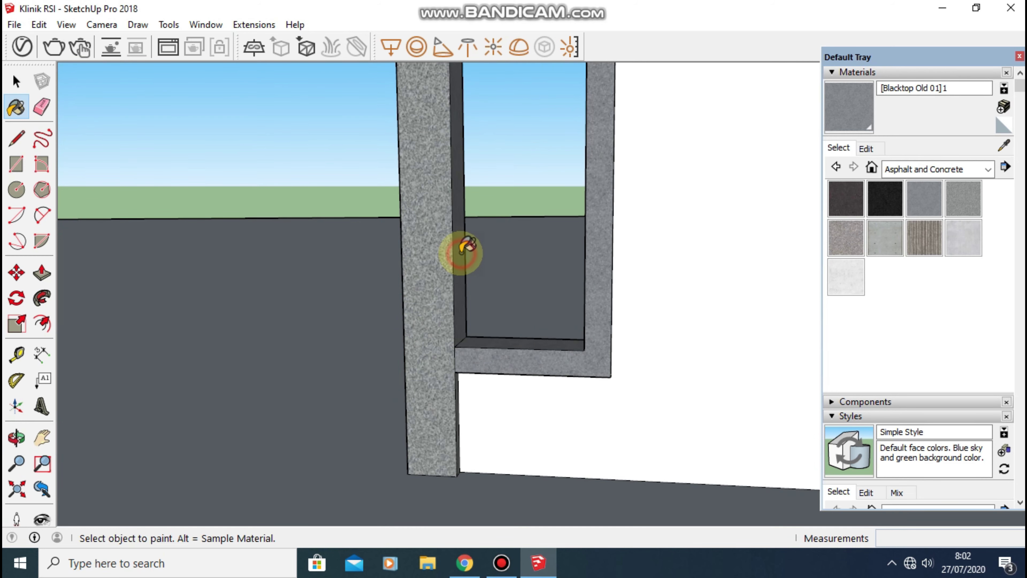
scroll(461, 253, "down", 3)
scroll(355, 138, "down", 5)
middle_click_drag(339, 195, 493, 218)
scroll(506, 214, "up", 6)
scroll(588, 198, "up", 2)
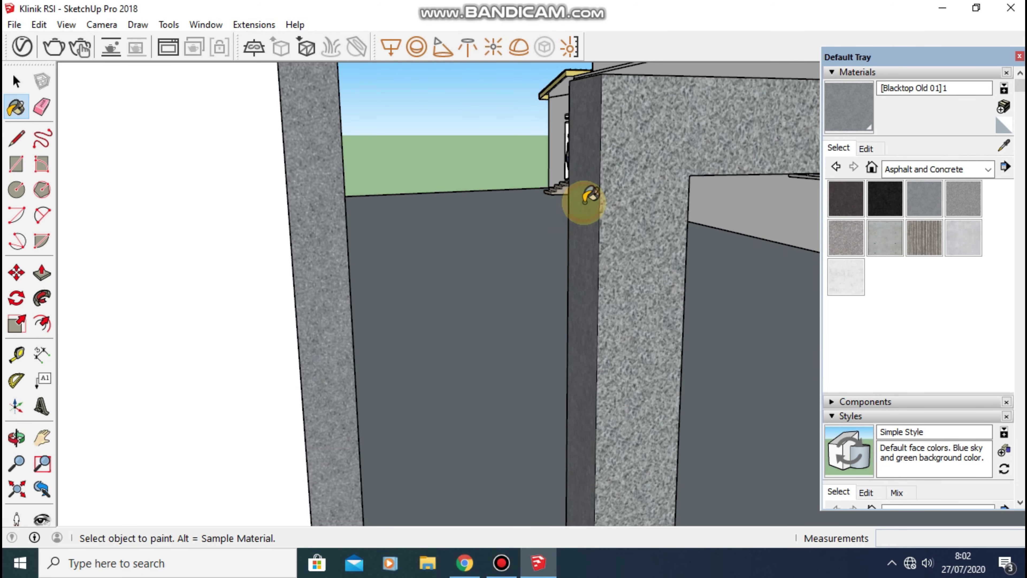
mouse_move(588, 198)
middle_mouse_down()
mouse_move(607, 236)
mouse_move(667, 73)
middle_mouse_up()
scroll(623, 169, "down", 3)
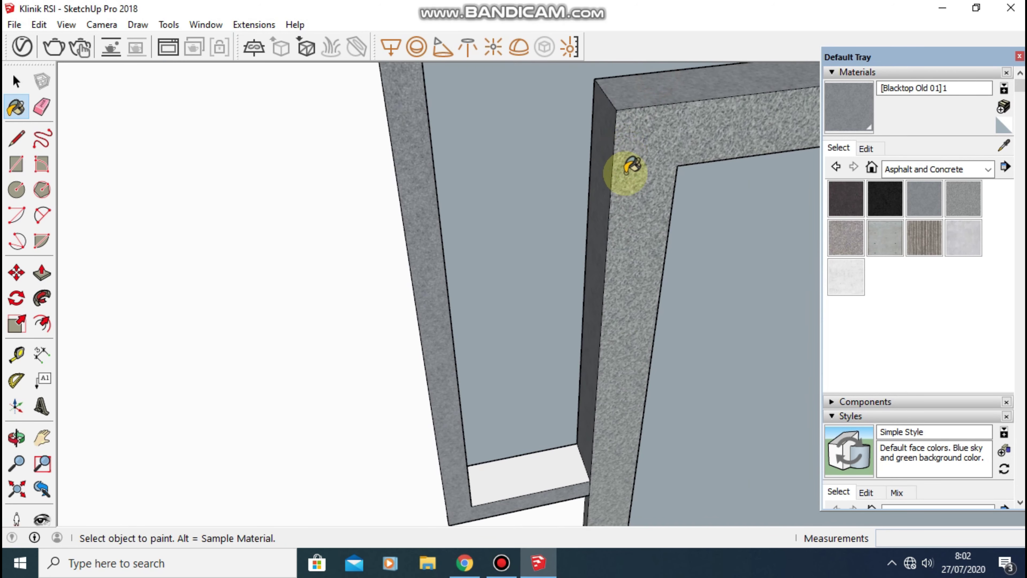
mouse_move(623, 170)
middle_mouse_down()
mouse_move(541, 177)
mouse_move(538, 243)
middle_mouse_up()
middle_click_drag(530, 384, 564, 175)
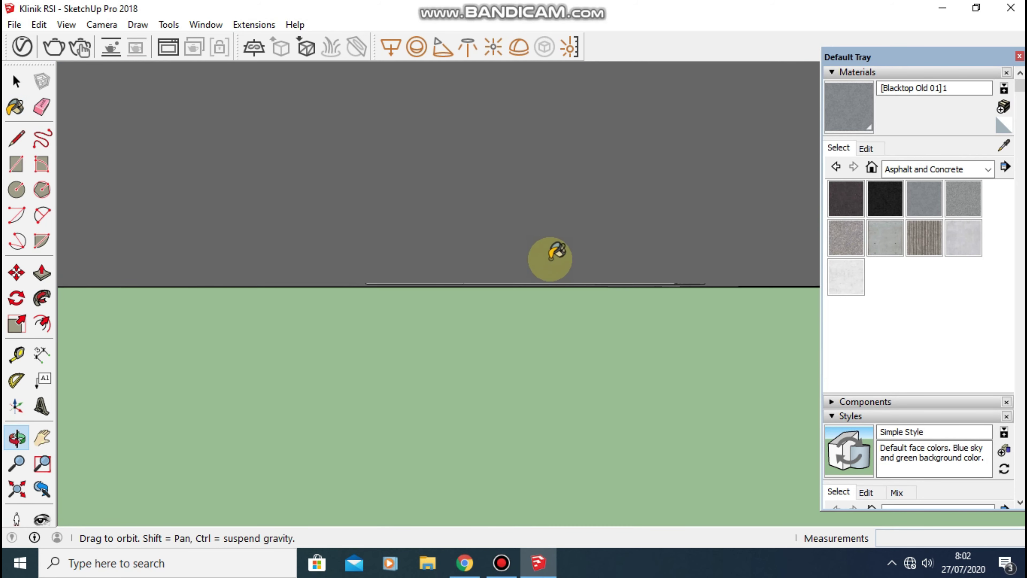
middle_click_drag(619, 201, 571, 465)
mouse_move(646, 236)
middle_mouse_down()
mouse_move(580, 474)
mouse_move(640, 278)
mouse_move(638, 291)
mouse_move(559, 261)
middle_mouse_up()
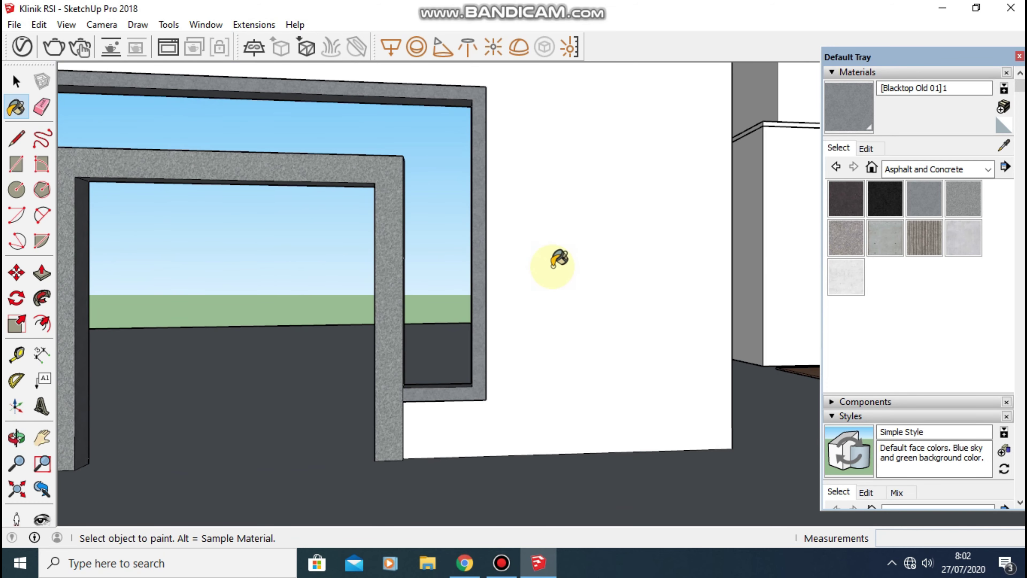
Close the Default Tray and set a rectangle's first corner on the inner doorway floor.
left_click(1019, 56)
mouse_move(486, 218)
middle_mouse_down()
mouse_move(546, 190)
mouse_move(517, 194)
middle_mouse_up()
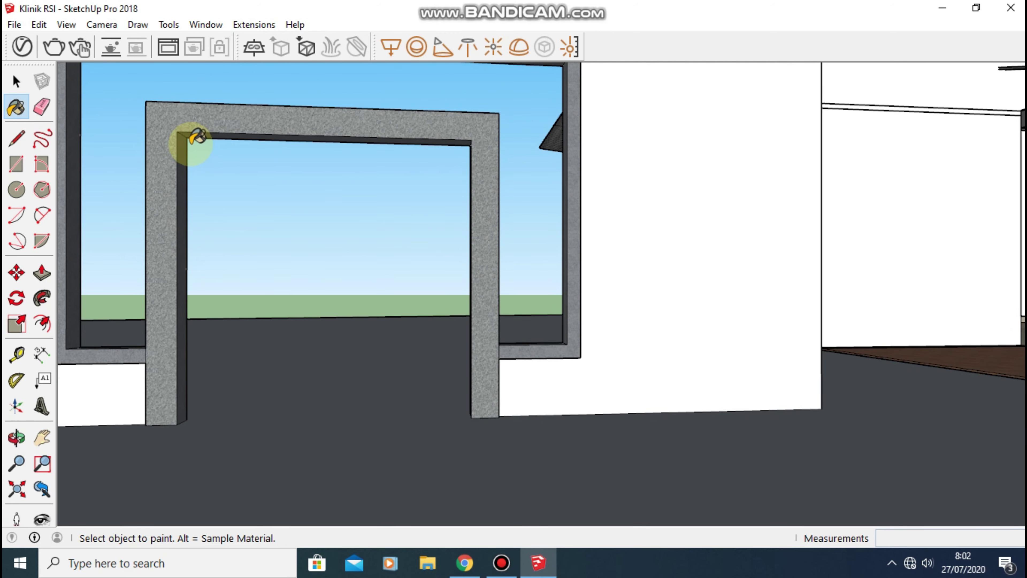
key("r")
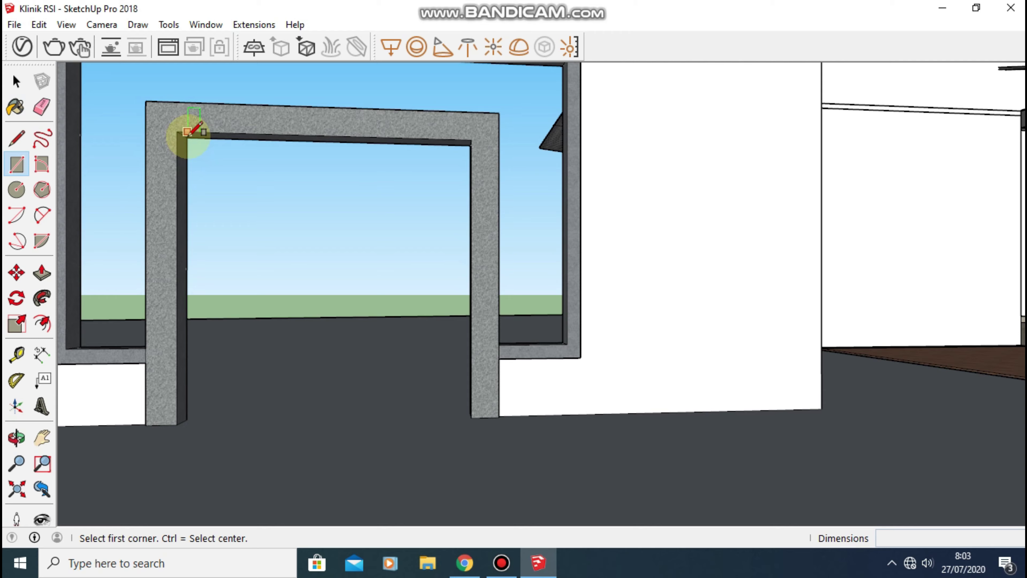
mouse_move(184, 132)
middle_mouse_down()
mouse_move(213, 107)
mouse_move(242, 150)
mouse_move(214, 163)
mouse_move(363, 110)
mouse_move(342, 128)
middle_mouse_up()
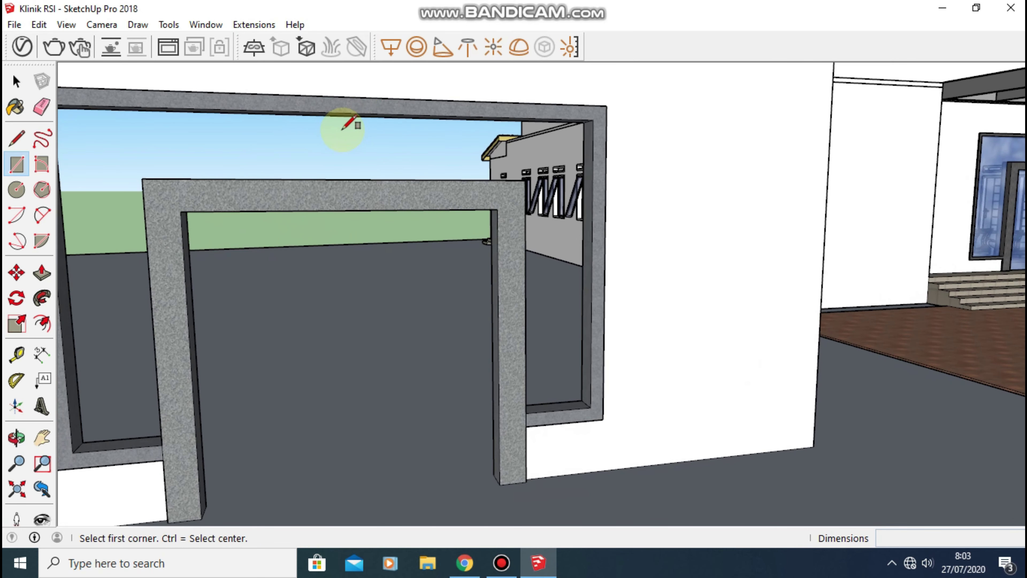
mouse_move(241, 222)
middle_mouse_down()
mouse_move(229, 224)
mouse_move(279, 198)
middle_mouse_up()
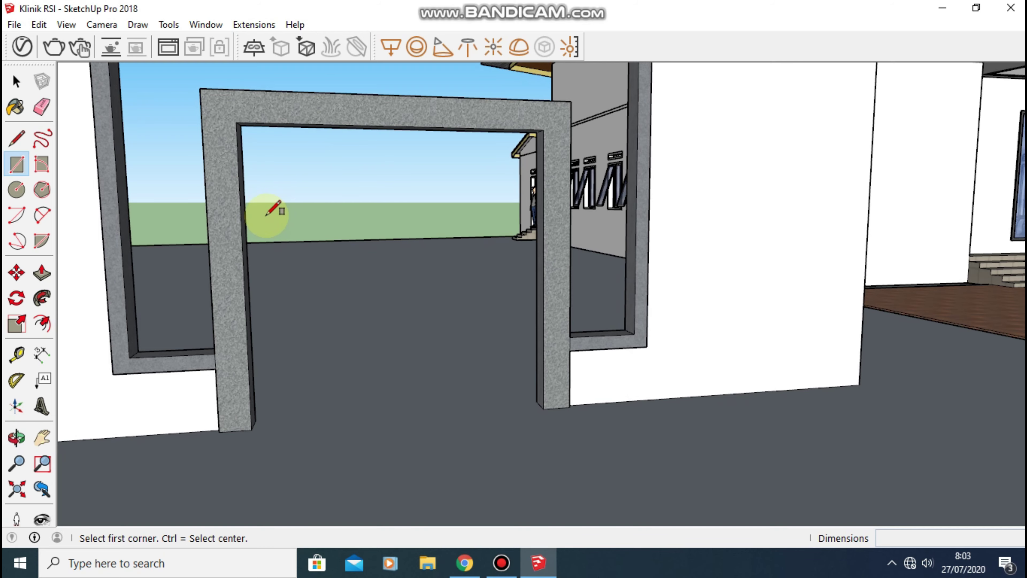
middle_click_drag(339, 229, 355, 258)
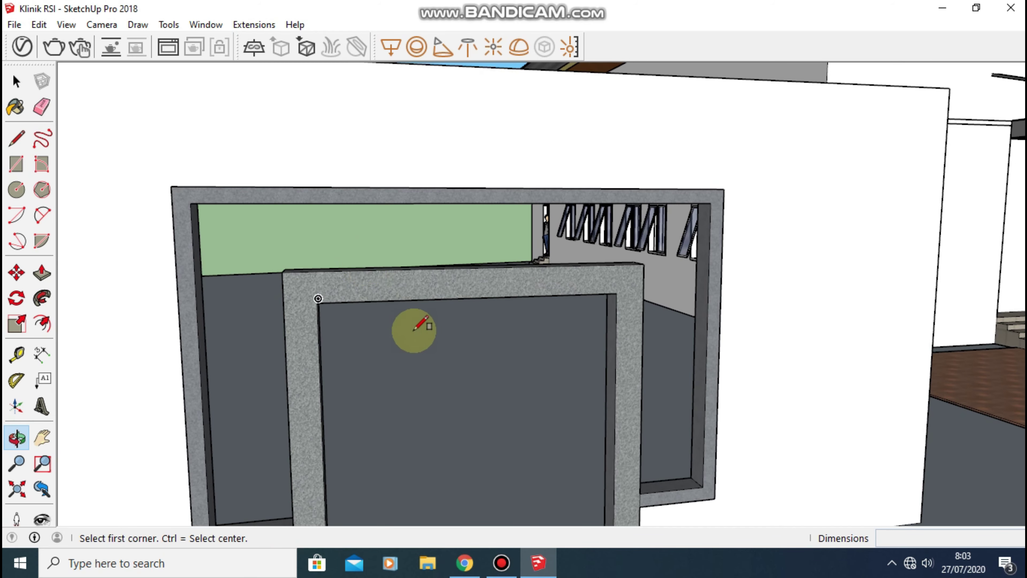
mouse_move(408, 332)
middle_mouse_down()
mouse_move(381, 199)
mouse_move(426, 229)
middle_mouse_up()
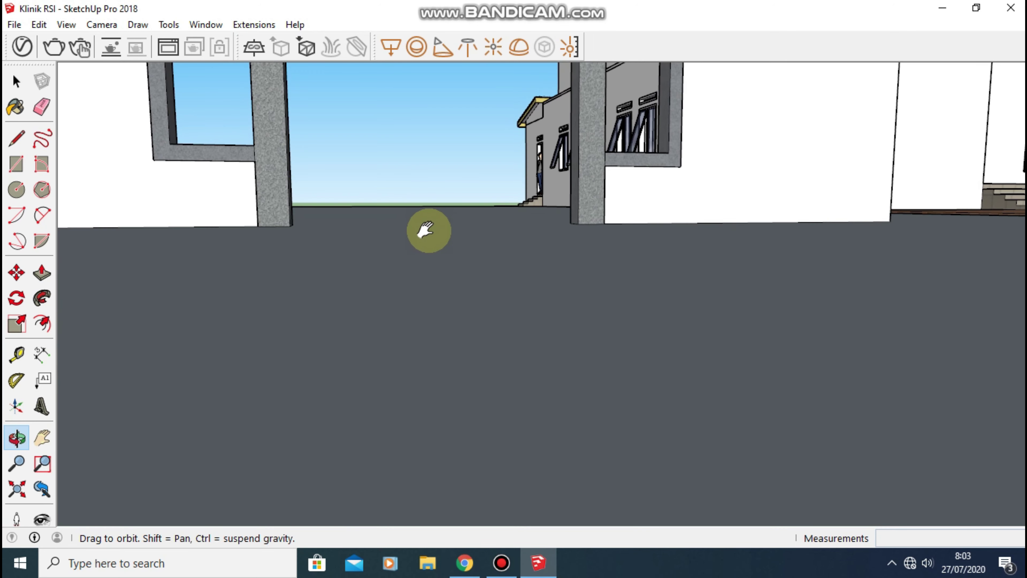
scroll(394, 276, "down", 1)
left_click(348, 350)
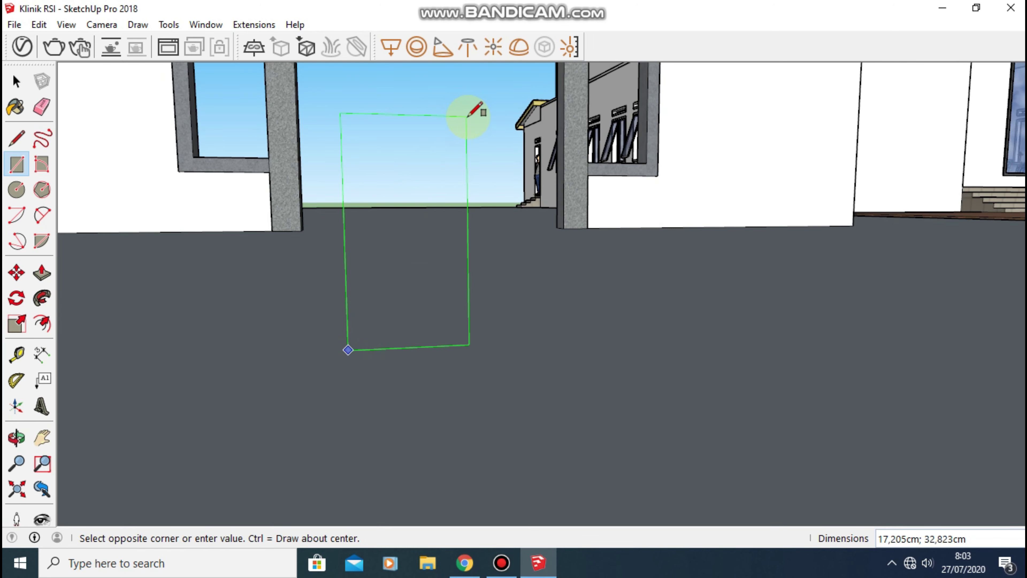
Complete the upright 100 by 200 cm door panel rectangle in the doorway.
mouse_move(469, 115)
middle_mouse_down()
mouse_move(474, 202)
mouse_move(453, 172)
middle_mouse_up()
mouse_move(532, 394)
middle_mouse_down()
mouse_move(481, 172)
mouse_move(500, 223)
middle_mouse_up()
type("100;200")
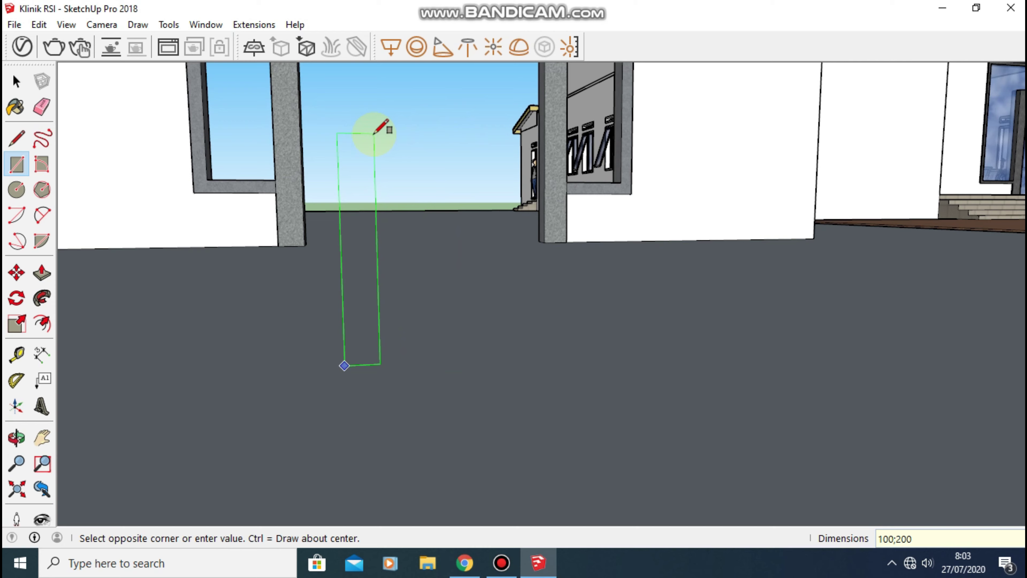
key("Return")
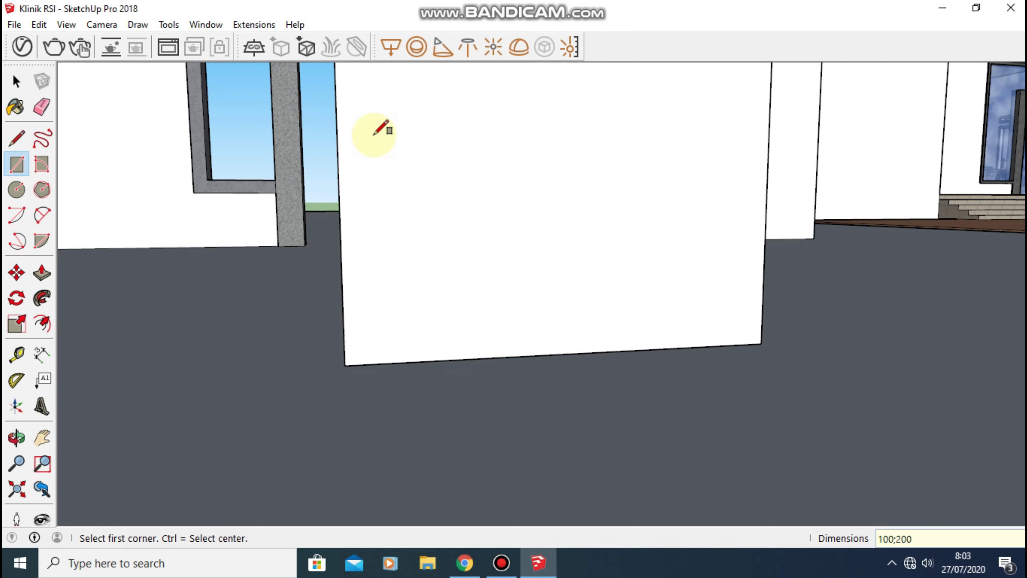
scroll(374, 135, "down", 2)
scroll(429, 142, "down", 2)
Make the 100 by 200 door rectangle a group and open it for editing.
left_click(16, 81)
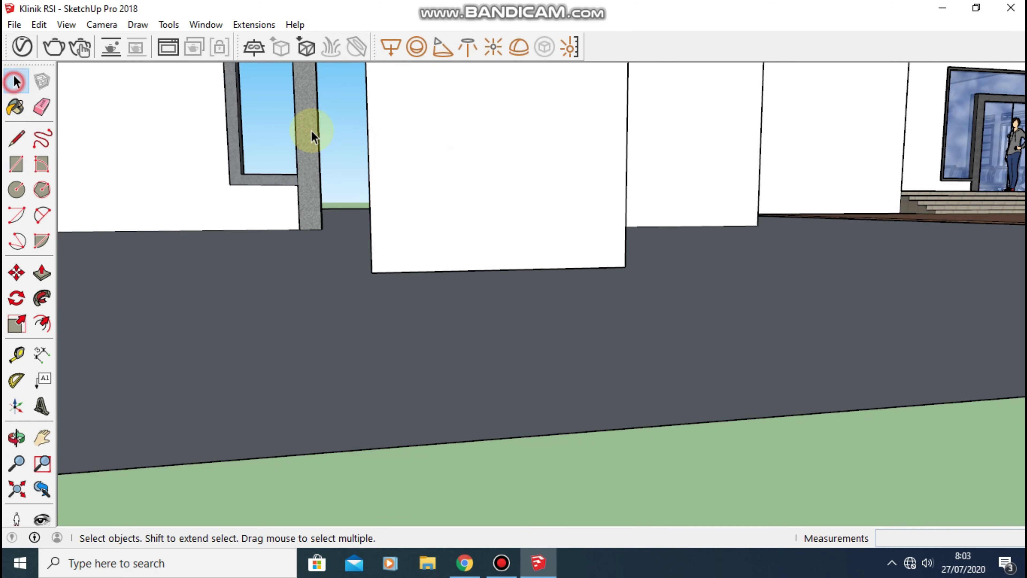
left_click(494, 139)
right_click(494, 139)
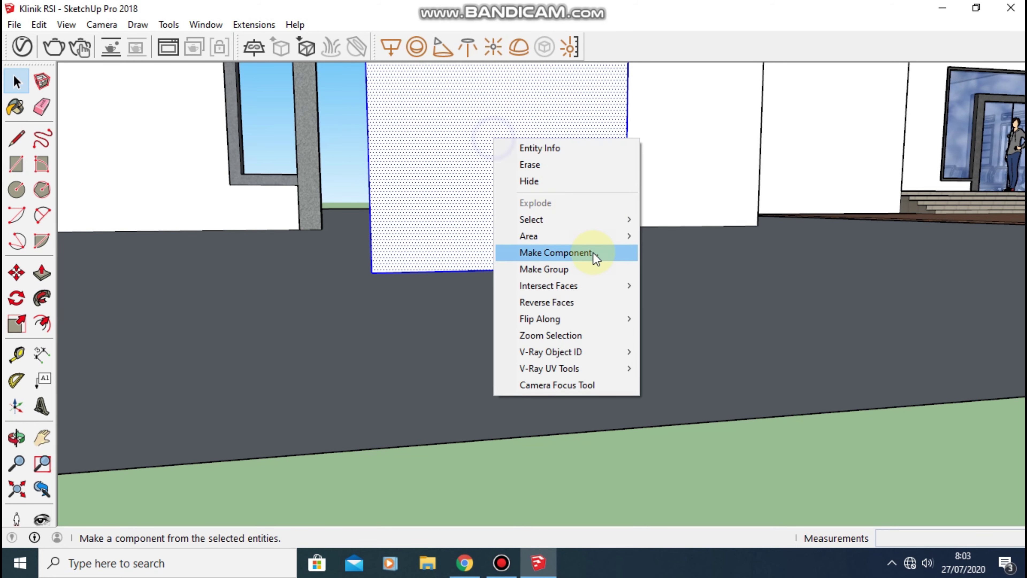
left_click(542, 267)
mouse_move(529, 177)
middle_mouse_down("shift")
mouse_move(546, 278)
mouse_move(559, 247)
middle_mouse_up("shift")
double_click(551, 223)
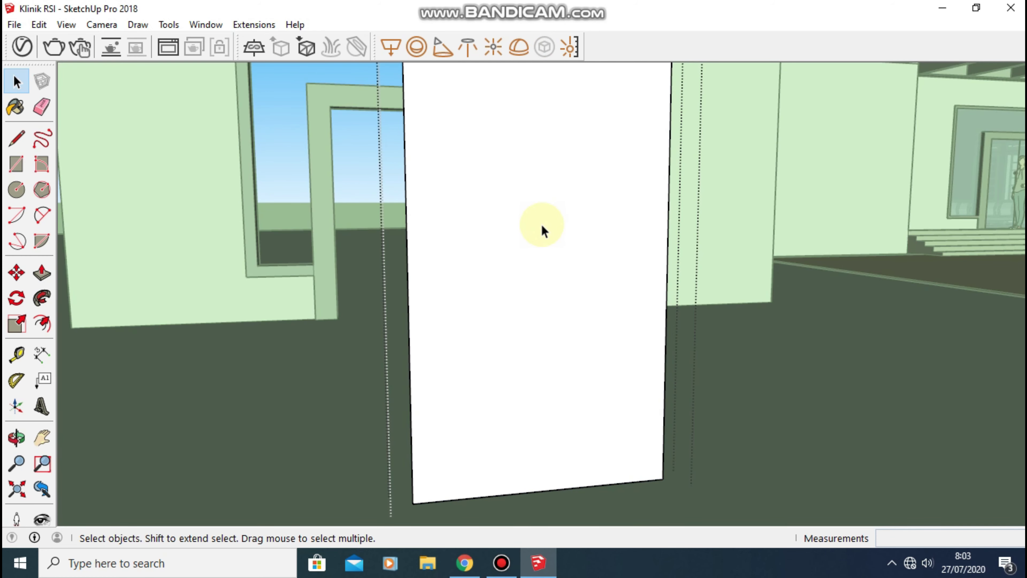
Choose the Paint Bucket and open the Materials category list.
key("p")
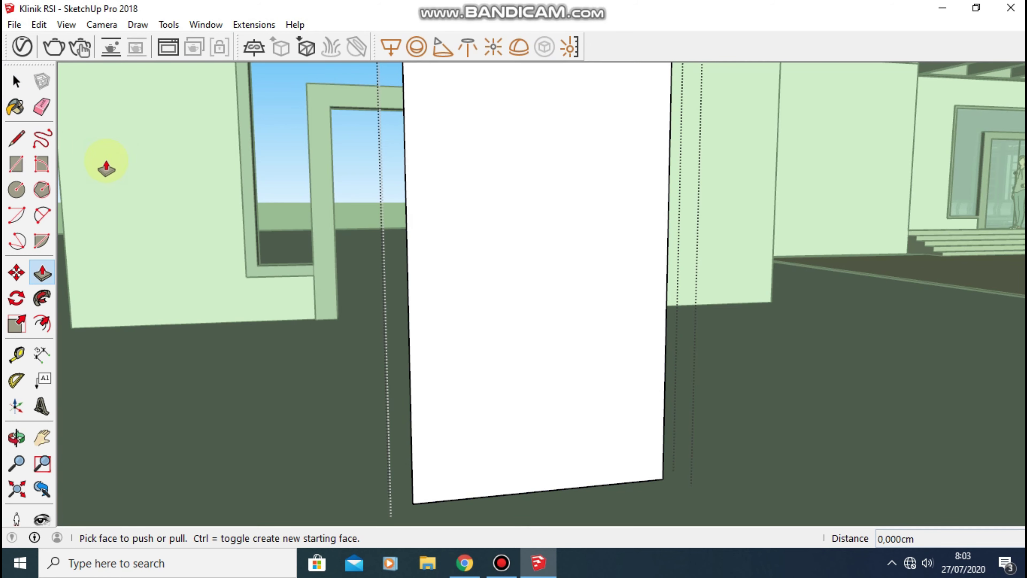
left_click(15, 107)
left_click(891, 169)
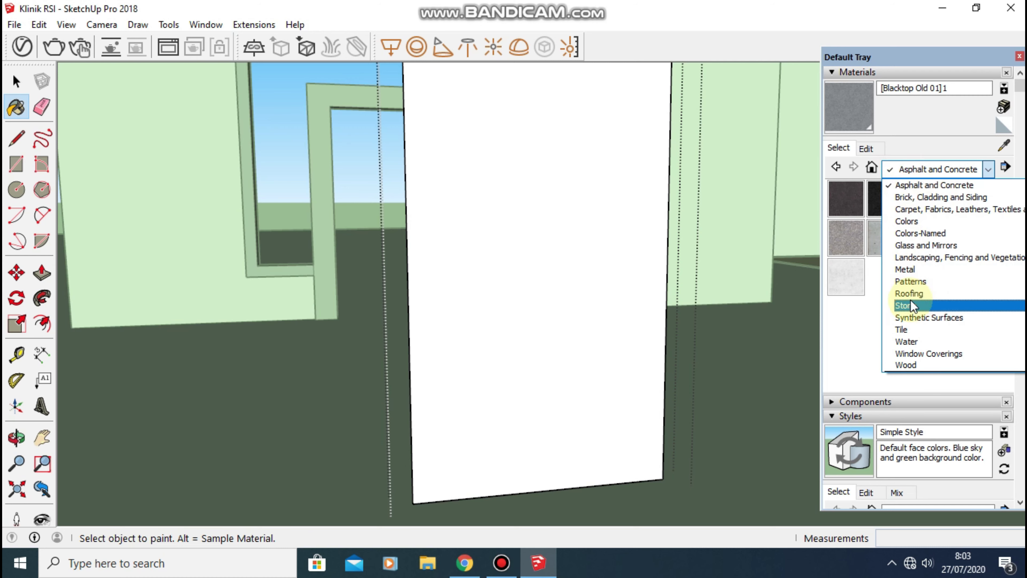
Paint the door face with Translucent Glass Blue from Glass and Mirrors.
left_click(925, 246)
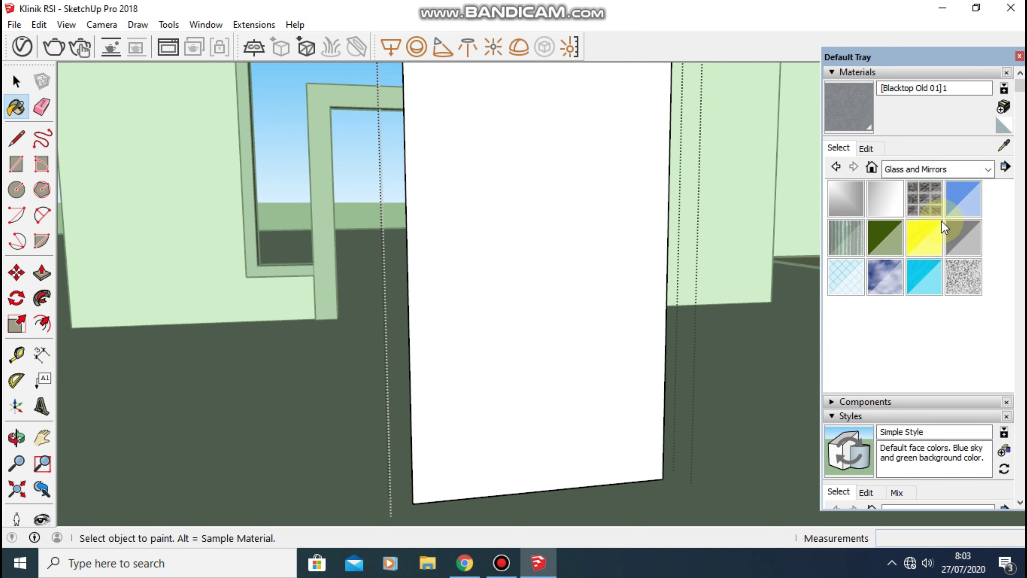
left_click(967, 199)
left_click(524, 238)
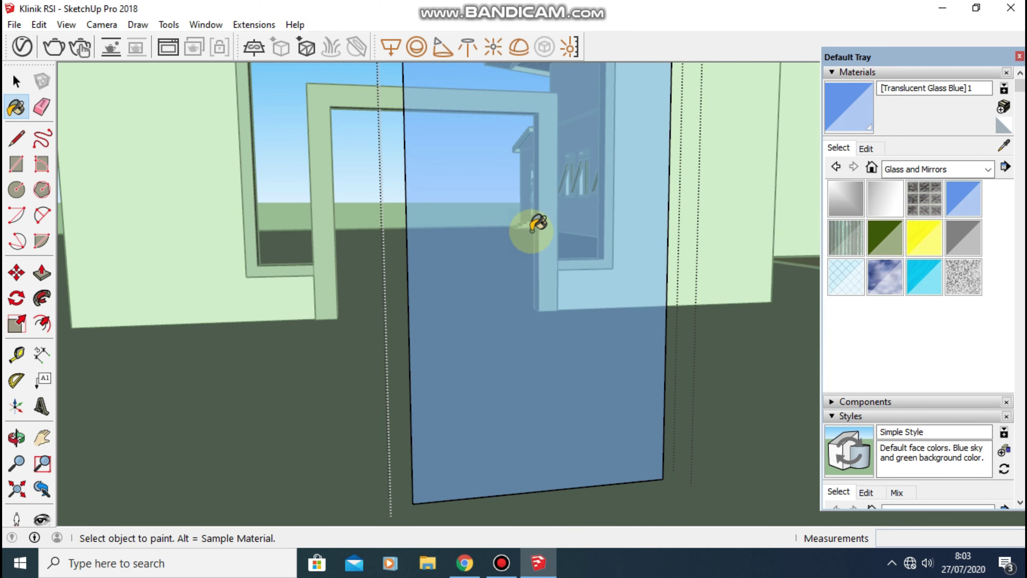
left_click(16, 81)
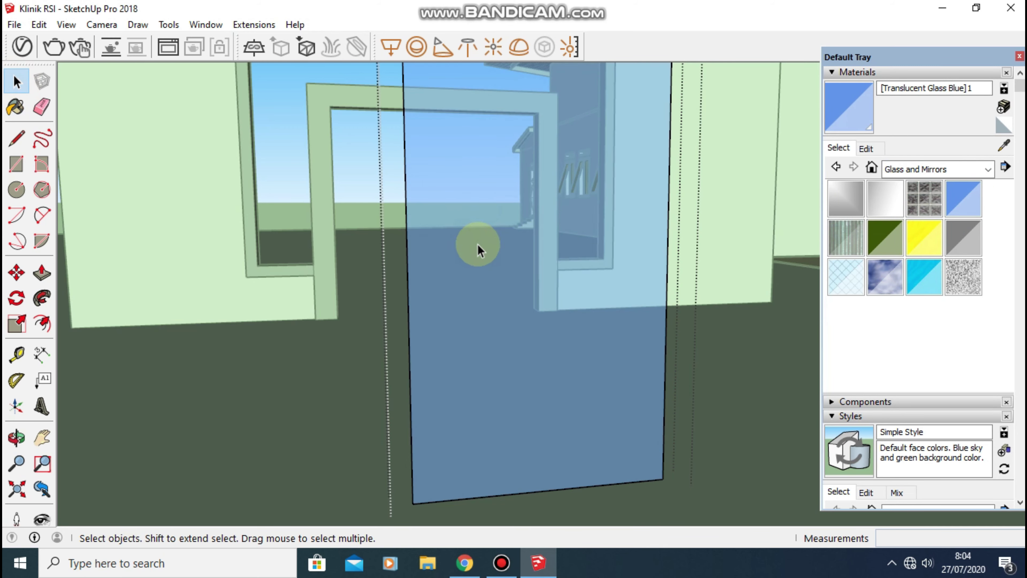
Push/pull the glass door panel to 0.8 cm thick.
key("p")
left_click(461, 240)
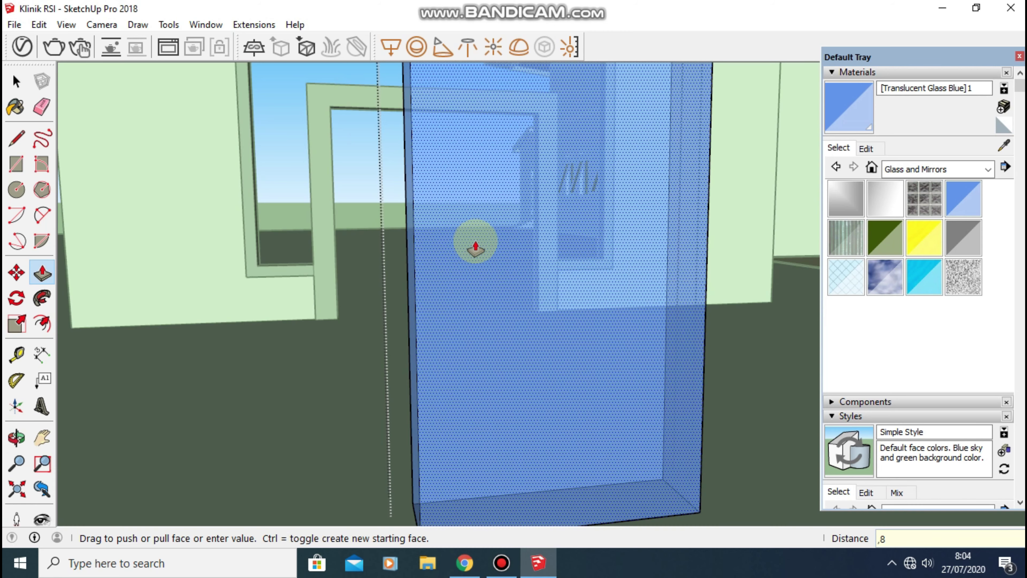
key("Return")
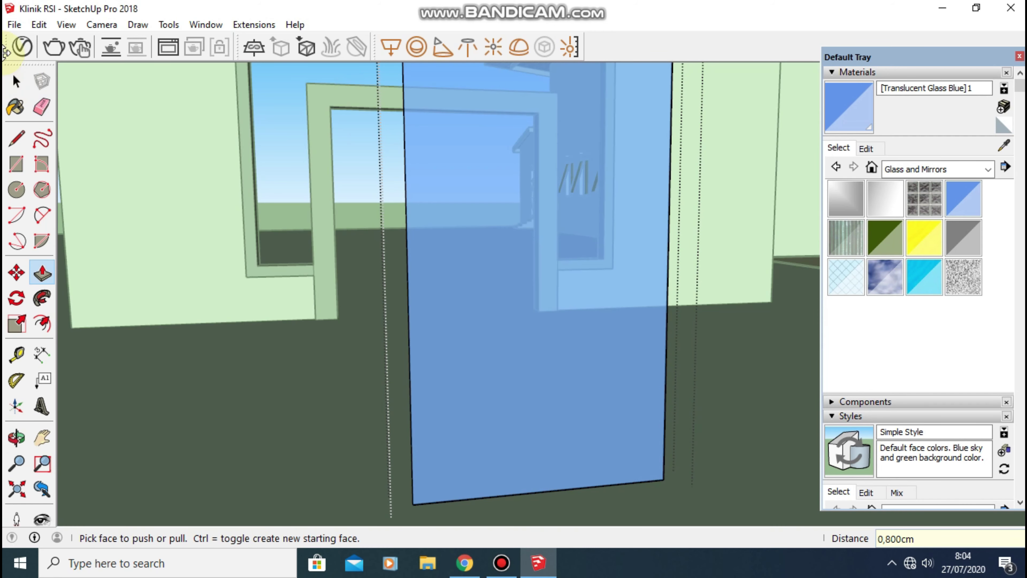
key("space")
mouse_move(462, 199)
middle_mouse_down()
mouse_move(523, 218)
mouse_move(699, 223)
mouse_move(663, 237)
mouse_move(558, 220)
mouse_move(305, 234)
mouse_move(311, 242)
middle_mouse_up()
Exit the group, select the blue glass panel and start moving it.
scroll(311, 242, "down", 1)
scroll(309, 236, "down", 1)
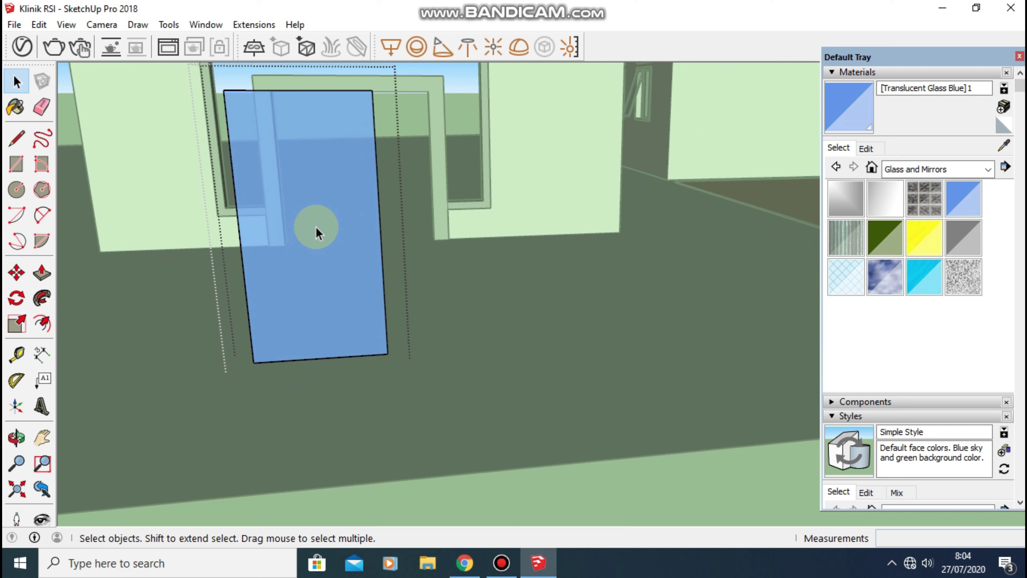
left_click(462, 109)
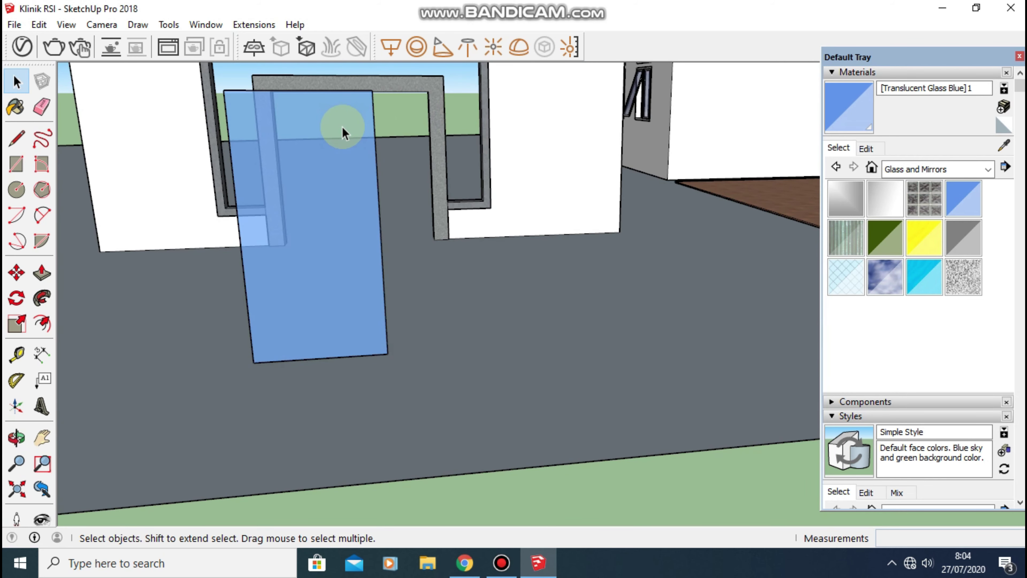
left_click(343, 132)
key("m")
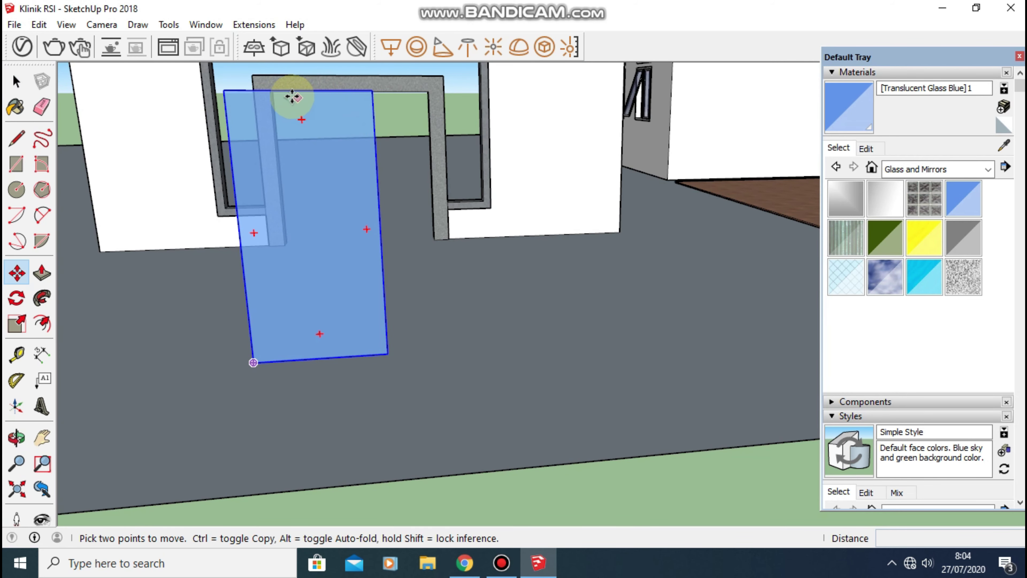
middle_click_drag(231, 92, 305, 222)
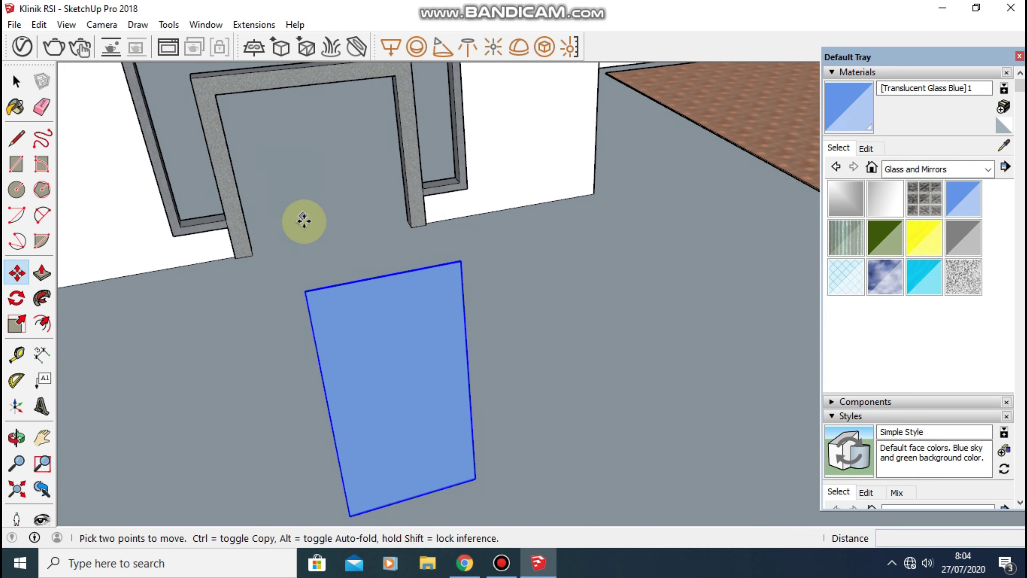
scroll(305, 223, "up", 3)
scroll(312, 316, "up", 3)
scroll(340, 284, "up", 1)
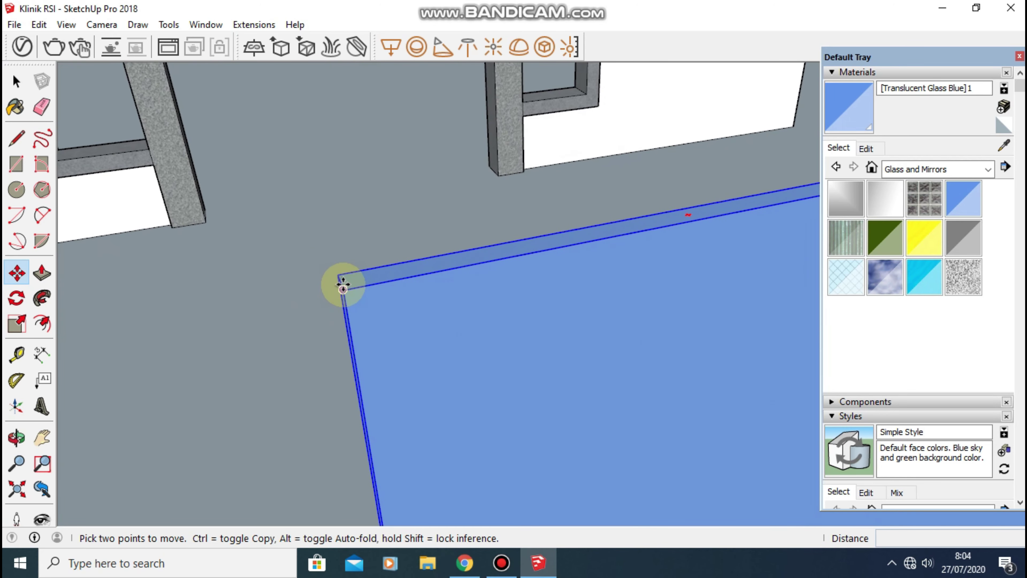
scroll(340, 282, "up", 2)
Move the panel from its corner into the doorway against the left jamb.
left_click(340, 282)
scroll(294, 213, "down", 3)
middle_click_drag(294, 213, 362, 284)
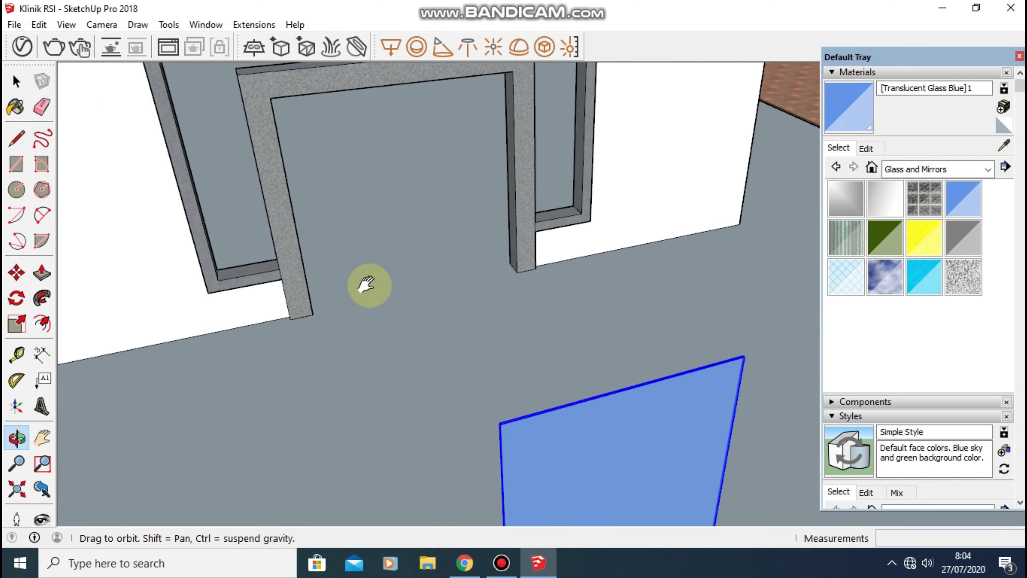
scroll(339, 229, "down", 2)
scroll(340, 217, "up", 5)
mouse_move(341, 216)
middle_mouse_down()
mouse_move(314, 253)
mouse_move(344, 360)
mouse_move(282, 252)
mouse_move(327, 316)
middle_mouse_up()
scroll(348, 355, "down", 2)
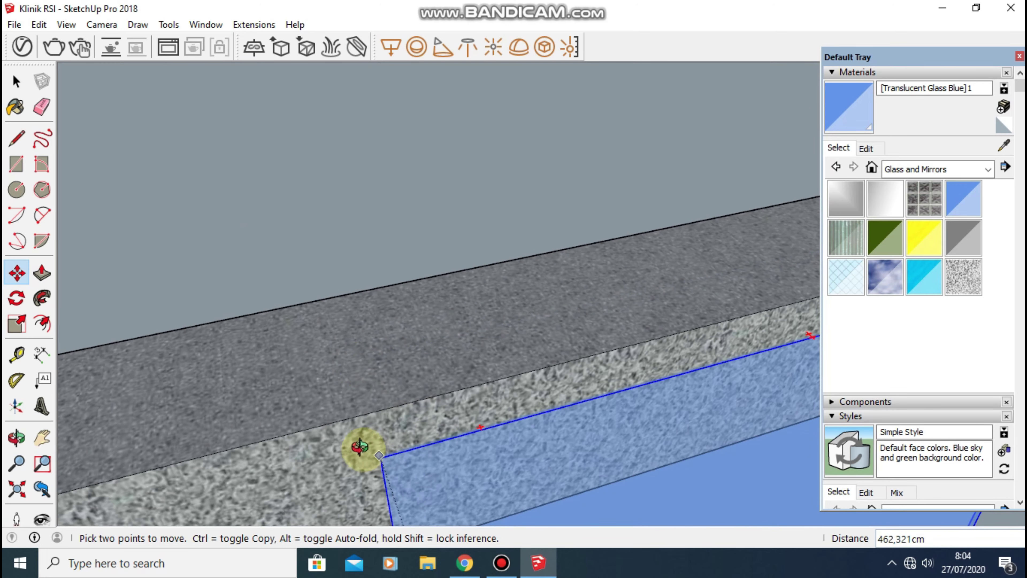
mouse_move(360, 447)
middle_mouse_down()
mouse_move(245, 239)
mouse_move(319, 287)
mouse_move(202, 332)
middle_mouse_up()
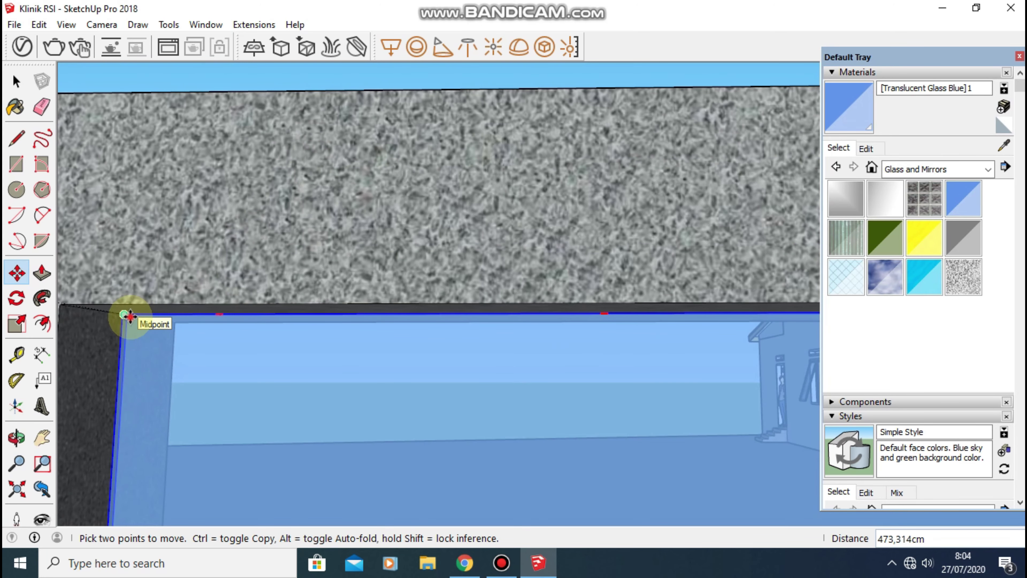
scroll(129, 316, "down", 2)
scroll(218, 355, "down", 2)
scroll(273, 365, "down", 2)
middle_click_drag(385, 401, 402, 186)
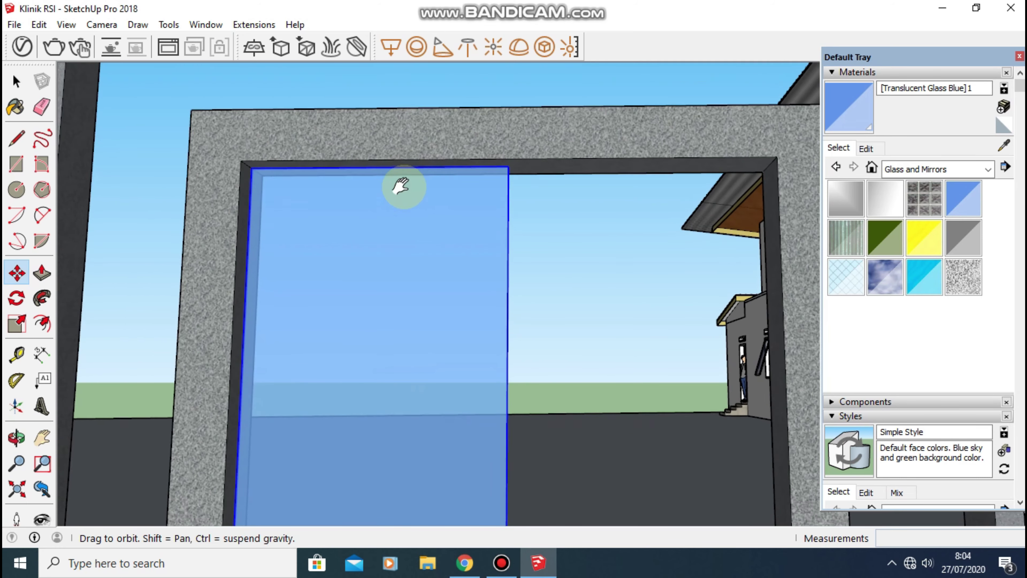
scroll(351, 277, "down", 3)
scroll(355, 281, "down", 2)
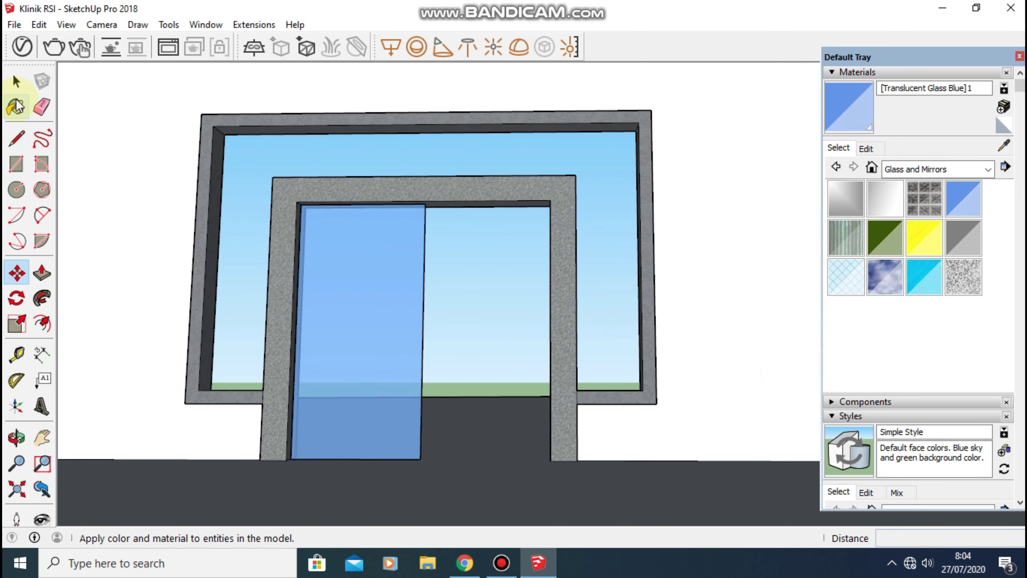
Reselect the glass panel in the opening and start moving it again.
left_click(16, 82)
left_click(399, 267)
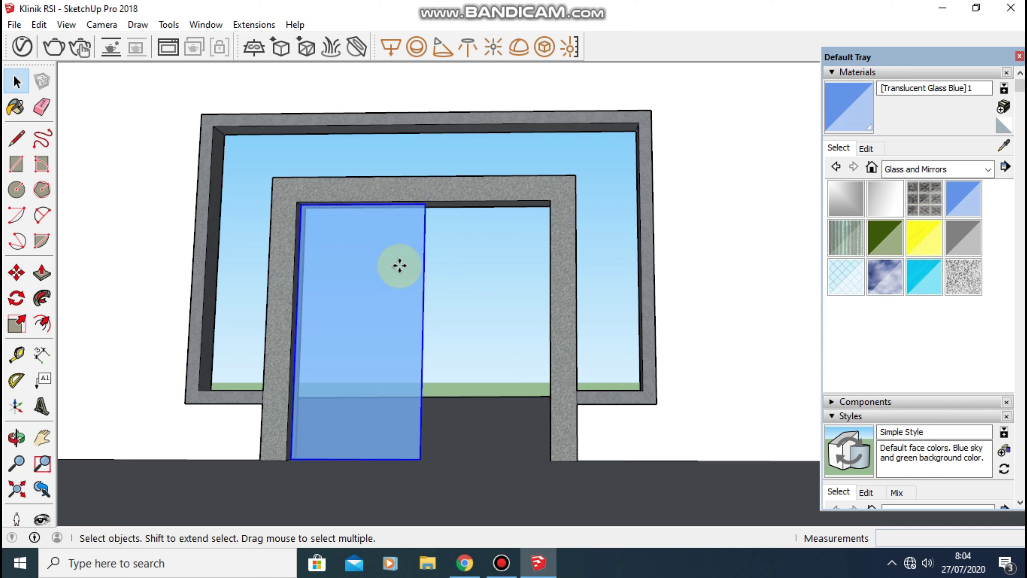
key("m")
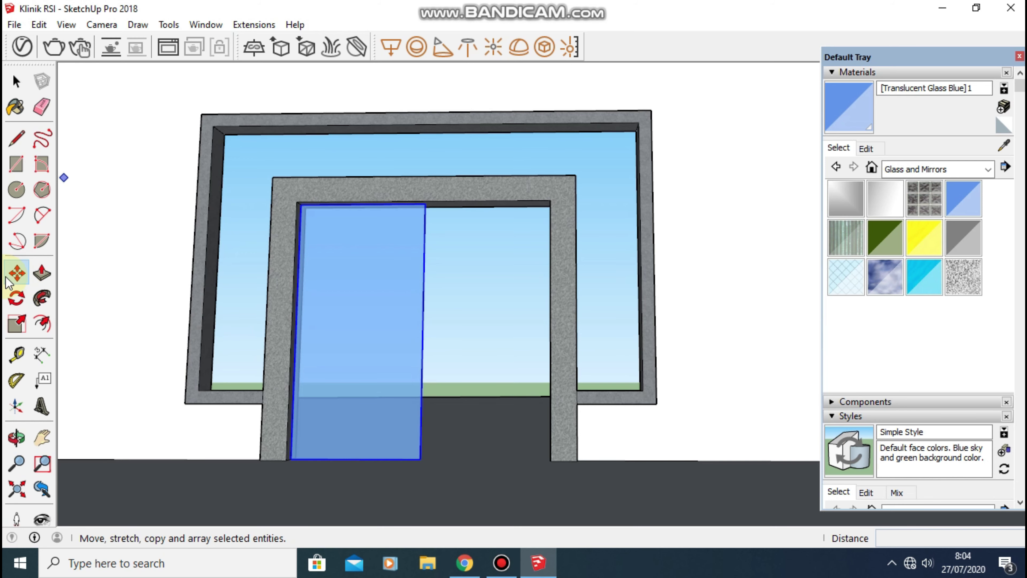
Copy the blue glass panel from its top-left to top-right corner, beside the original.
scroll(301, 206, "up", 2)
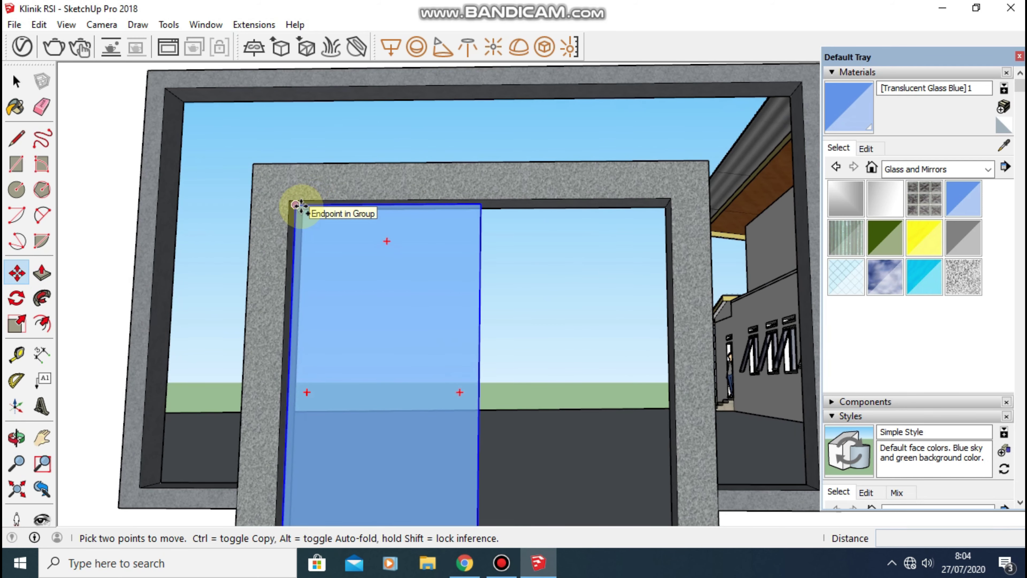
left_click(296, 205)
key("ctrl")
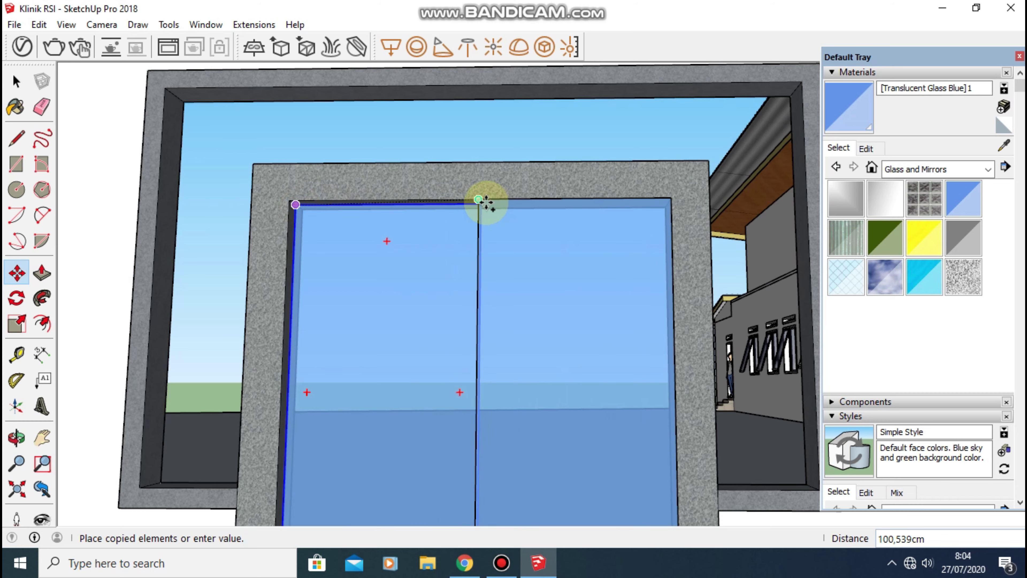
left_click(482, 203)
scroll(554, 283, "down", 2)
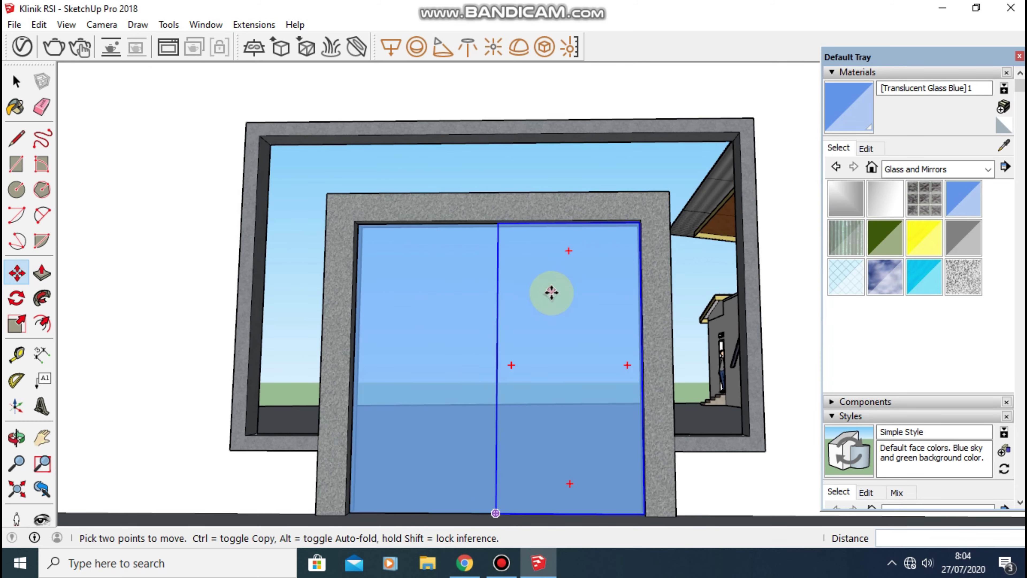
Orbit around the new double glass door to inspect it from several angles.
key("b")
key("space")
middle_click_drag(238, 142, 371, 202)
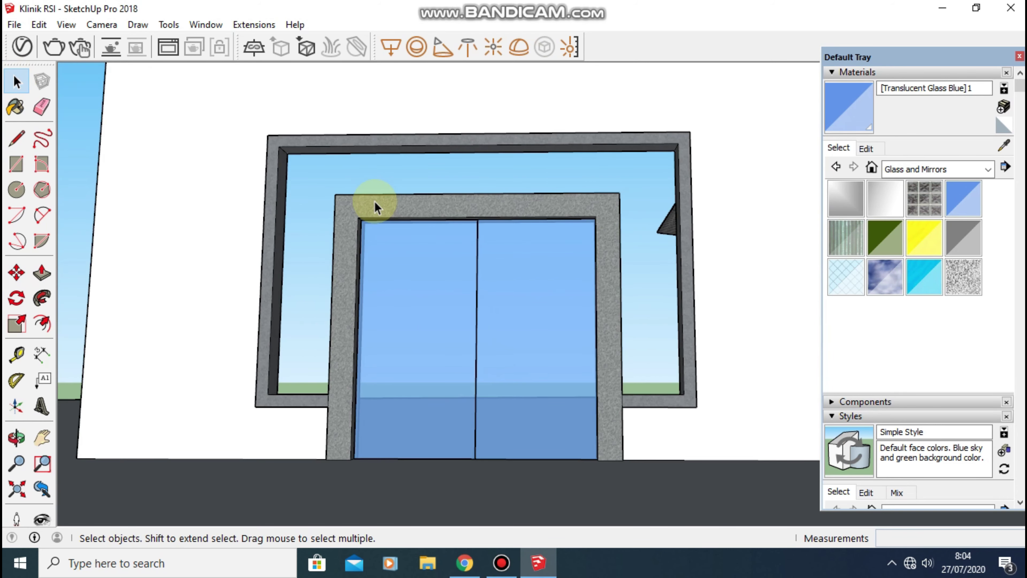
middle_click_drag(316, 171, 332, 333)
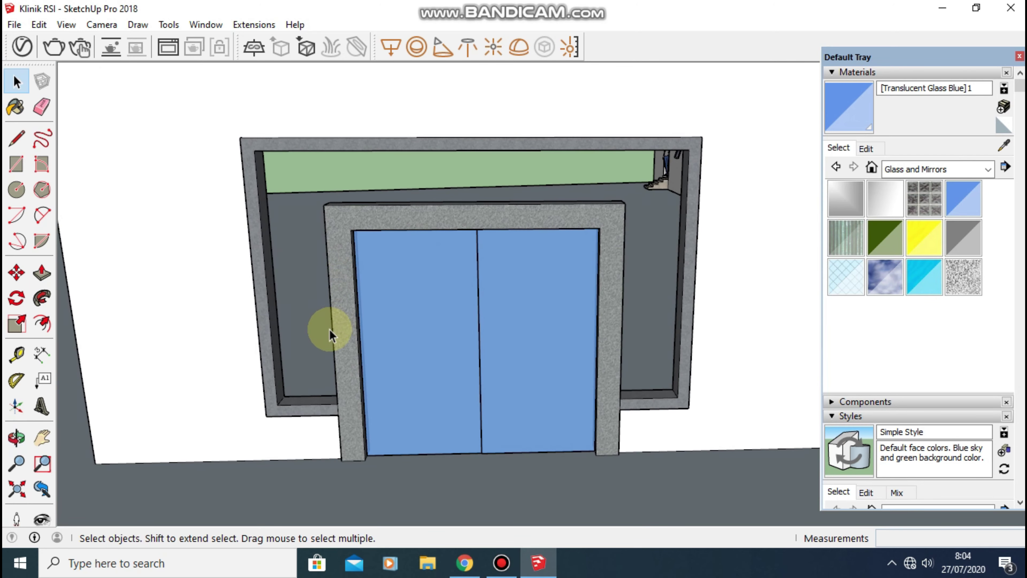
scroll(310, 365, "up", 3)
scroll(296, 389, "down", 2)
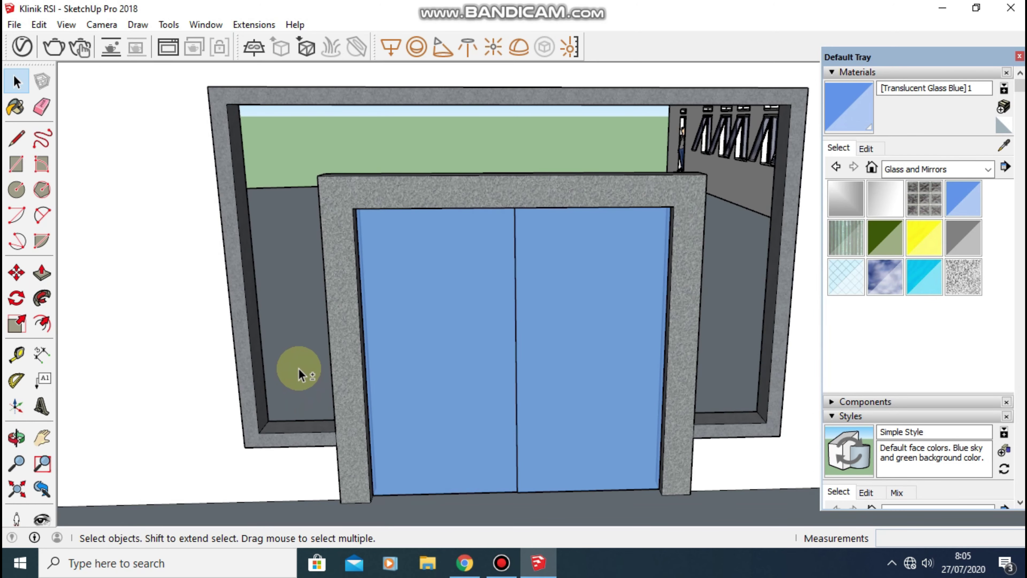
mouse_move(297, 367)
middle_mouse_down()
mouse_move(360, 349)
mouse_move(465, 267)
mouse_move(432, 267)
mouse_move(442, 236)
mouse_move(523, 179)
middle_mouse_up()
scroll(398, 312, "down", 2)
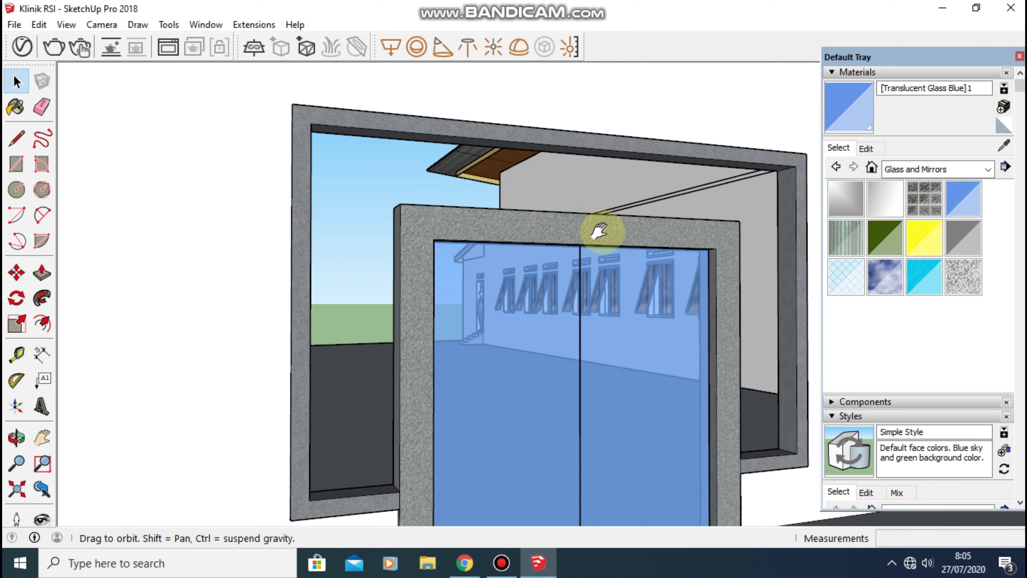
mouse_move(598, 231)
middle_mouse_down()
mouse_move(564, 250)
mouse_move(635, 349)
mouse_move(391, 378)
middle_mouse_up()
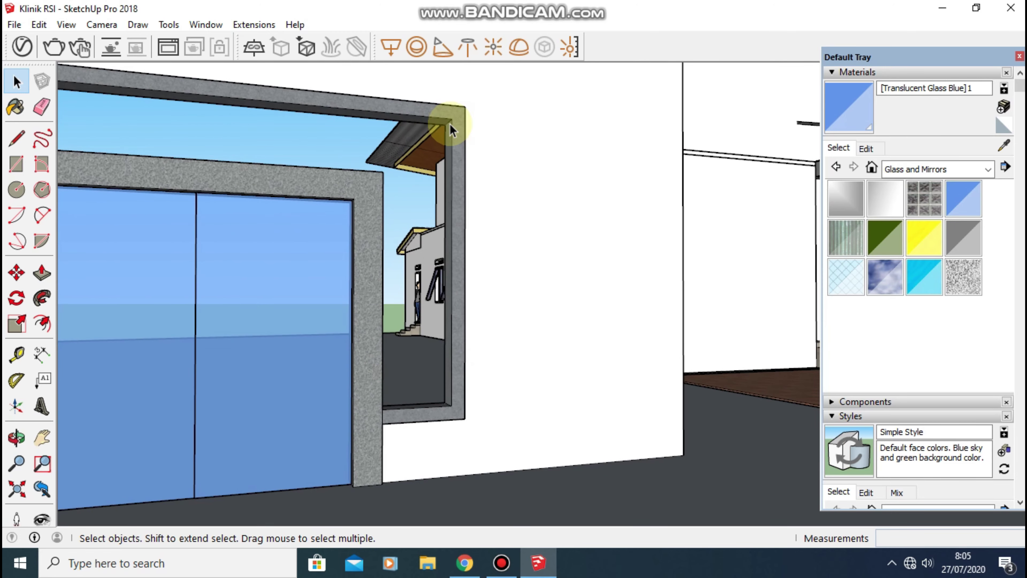
mouse_move(382, 200)
middle_mouse_down()
mouse_move(459, 195)
mouse_move(275, 213)
mouse_move(451, 202)
mouse_move(309, 268)
mouse_move(294, 305)
middle_mouse_up()
Draw a 210 cm line up the window opening's left side, lower-left to upper-left corner.
key("l")
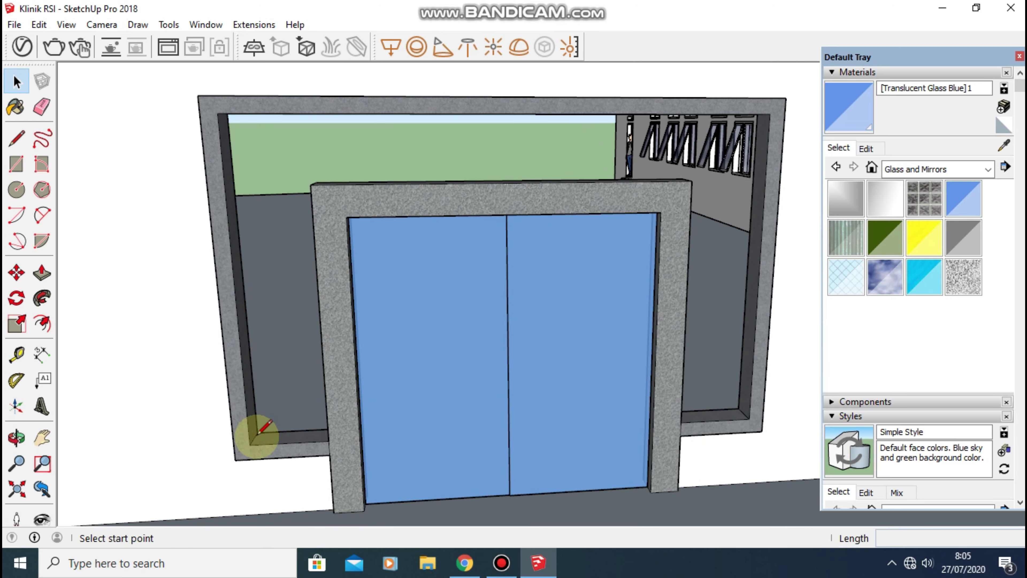
scroll(255, 433, "up", 2)
scroll(253, 437, "up", 2)
scroll(254, 432, "down", 1)
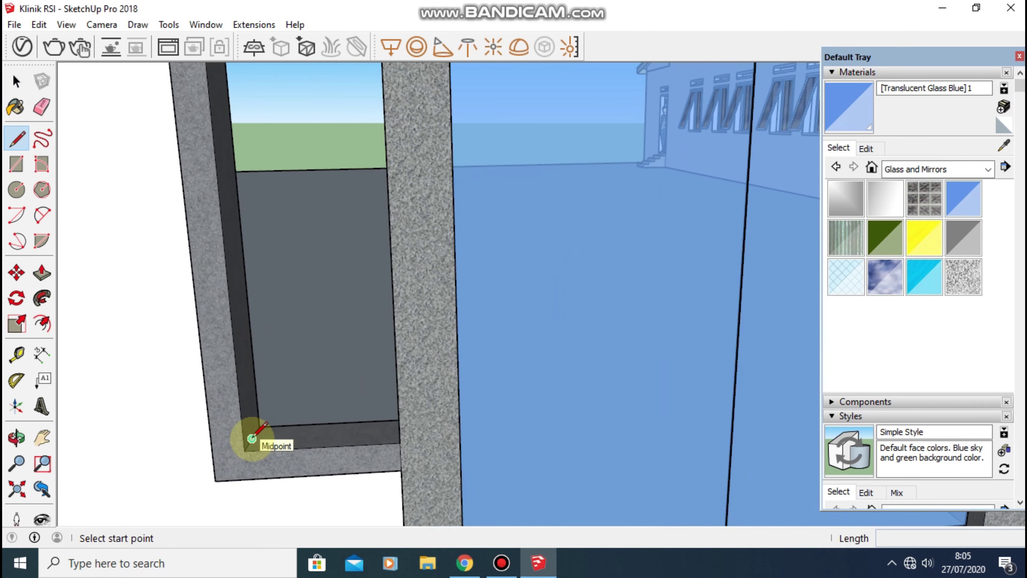
left_click(252, 436)
scroll(250, 435, "down", 1)
scroll(222, 251, "down", 1)
mouse_move(227, 189)
middle_mouse_down()
mouse_move(259, 224)
mouse_move(282, 126)
mouse_move(270, 80)
mouse_move(339, 128)
middle_mouse_up()
scroll(304, 155, "up", 2)
scroll(306, 118, "up", 1)
scroll(339, 128, "up", 2)
scroll(321, 114, "down", 2)
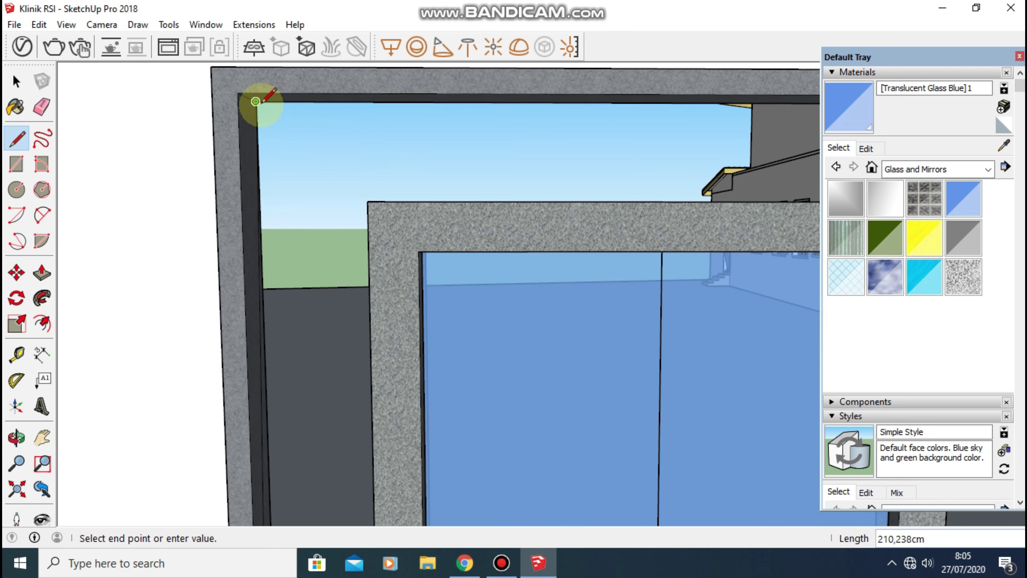
scroll(255, 101, "up", 1)
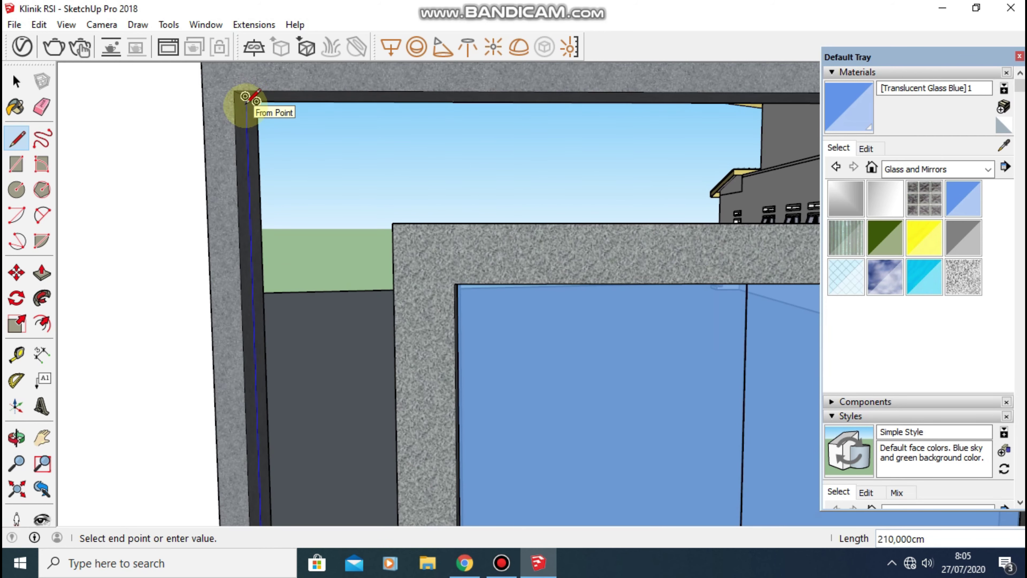
left_click(245, 96)
Draw a 50 cm line along the bottom of the gap between border and door frame.
scroll(327, 275, "down", 5)
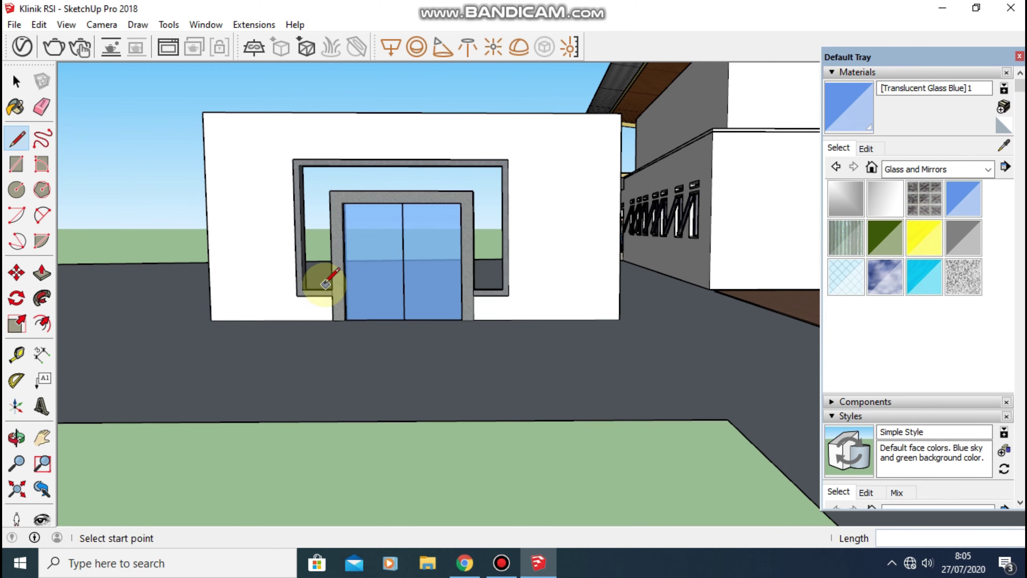
mouse_move(328, 275)
middle_mouse_down()
mouse_move(321, 280)
mouse_move(353, 309)
middle_mouse_up()
scroll(420, 391, "up", 2)
scroll(421, 390, "up", 2)
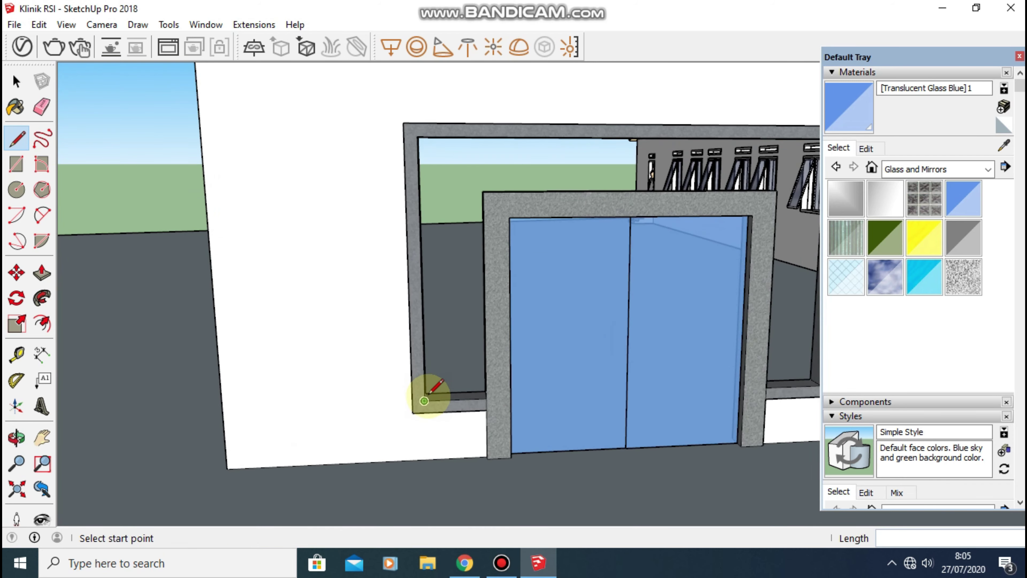
scroll(421, 390, "up", 2)
scroll(410, 390, "up", 2)
middle_click_drag(409, 390, 386, 395)
scroll(378, 398, "up", 1)
scroll(384, 379, "up", 1)
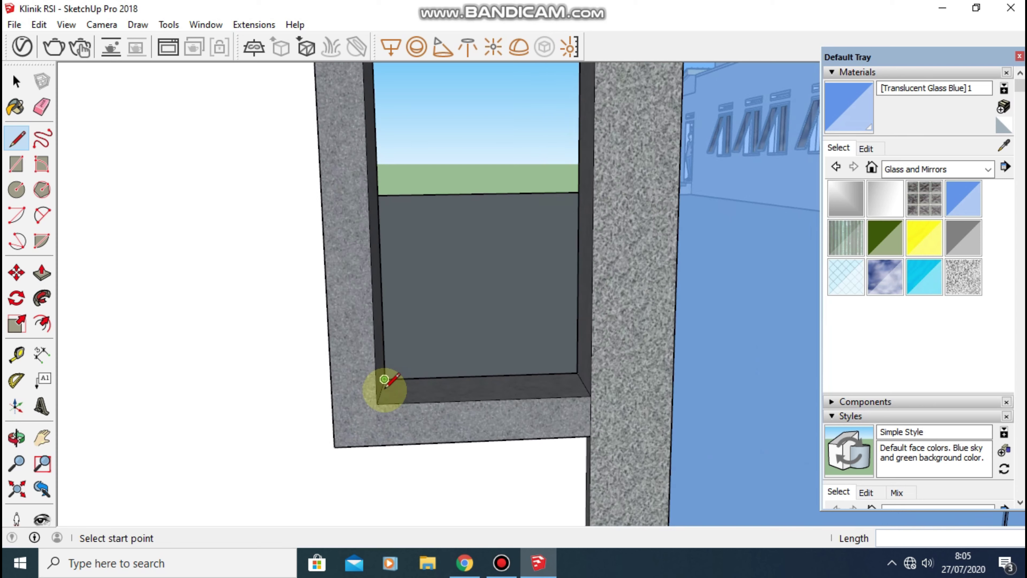
left_click(380, 391)
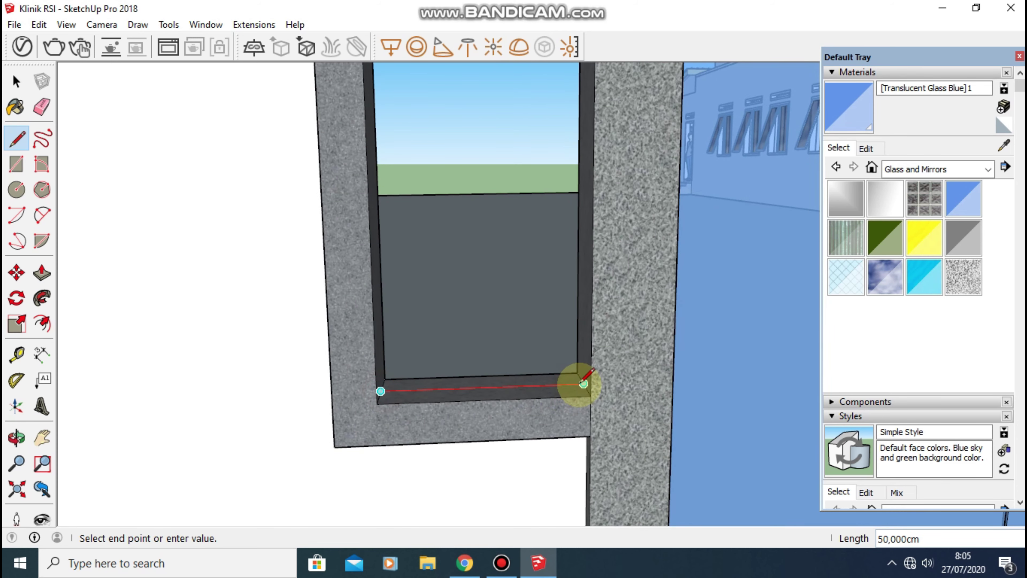
scroll(581, 379, "down", 2)
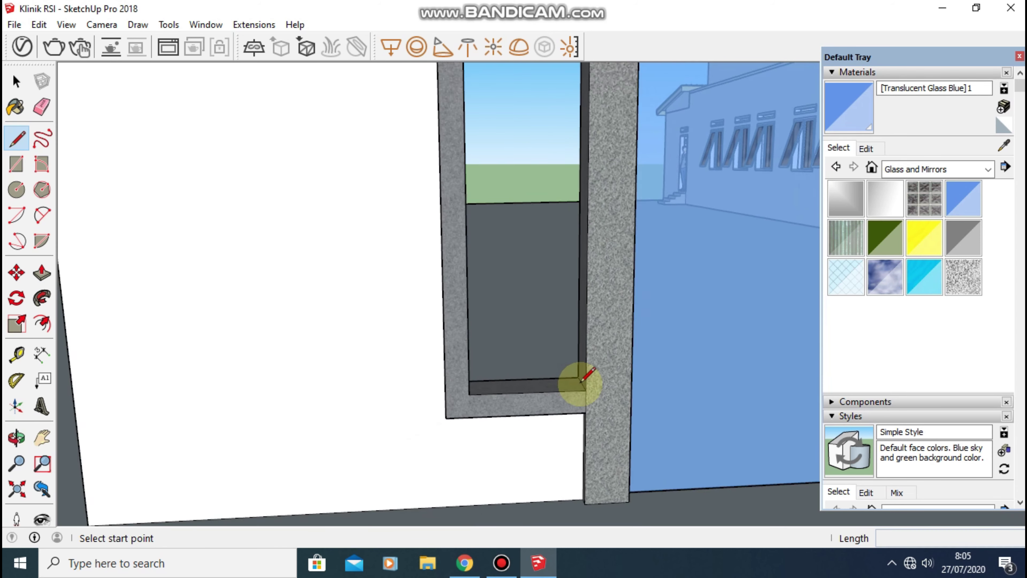
scroll(585, 378, "down", 2)
scroll(589, 379, "down", 2)
mouse_move(578, 385)
middle_mouse_down("shift")
mouse_move(544, 335)
mouse_move(529, 227)
middle_mouse_up("shift")
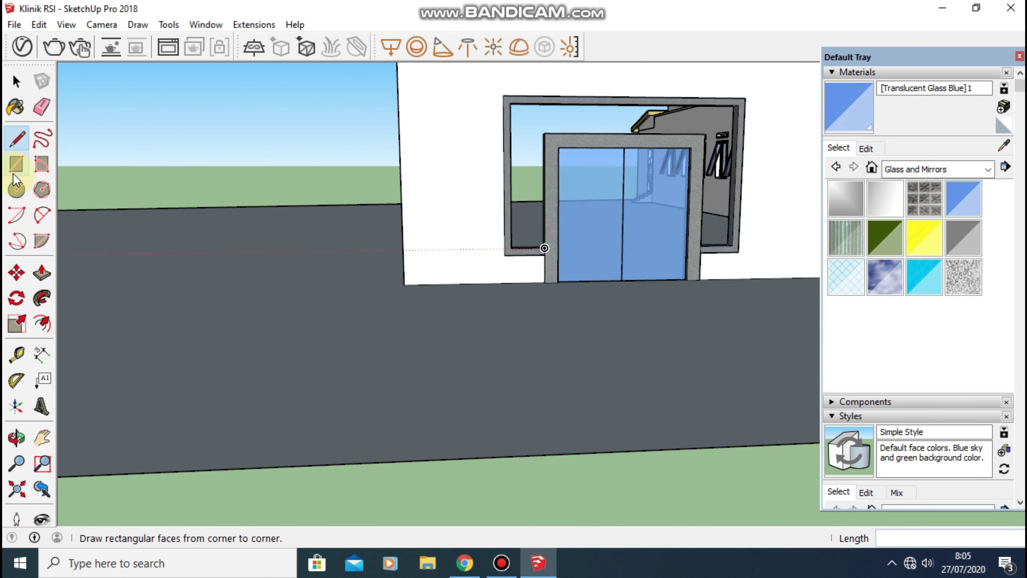
Draw a 50 by 210 cm rectangle beside the wall.
left_click(16, 164)
left_click(181, 402)
type("50;210")
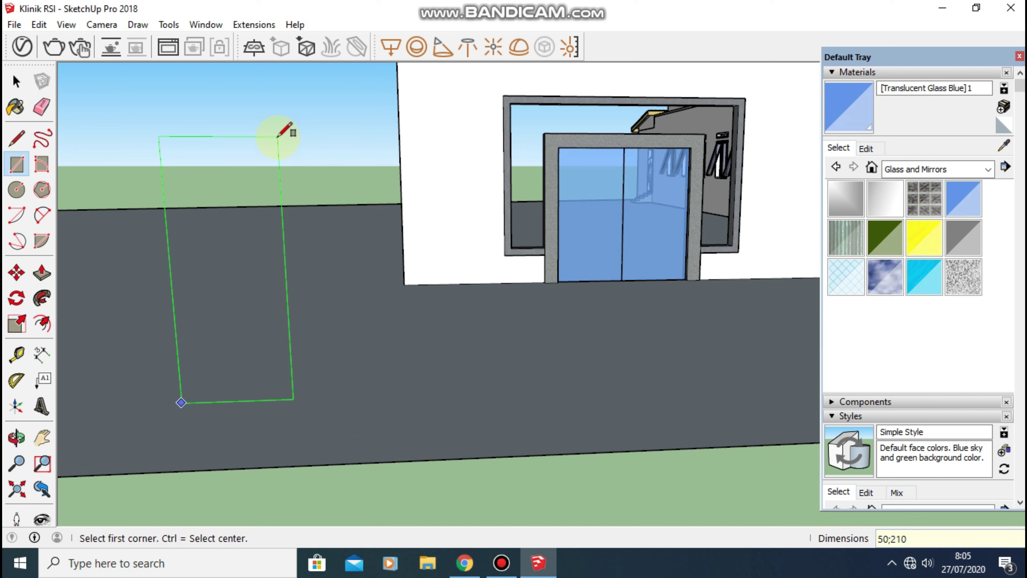
key("Return")
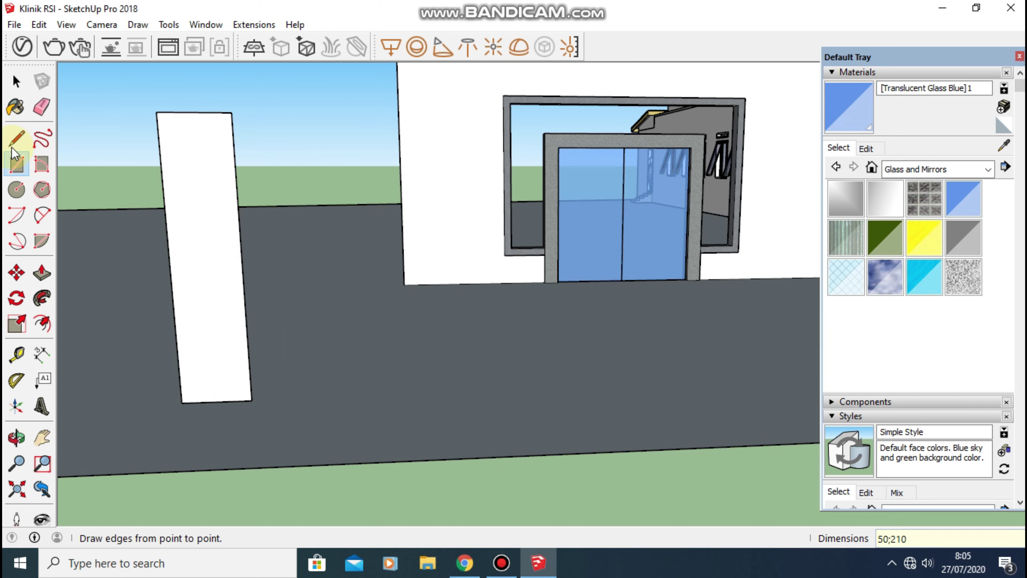
left_click(17, 81)
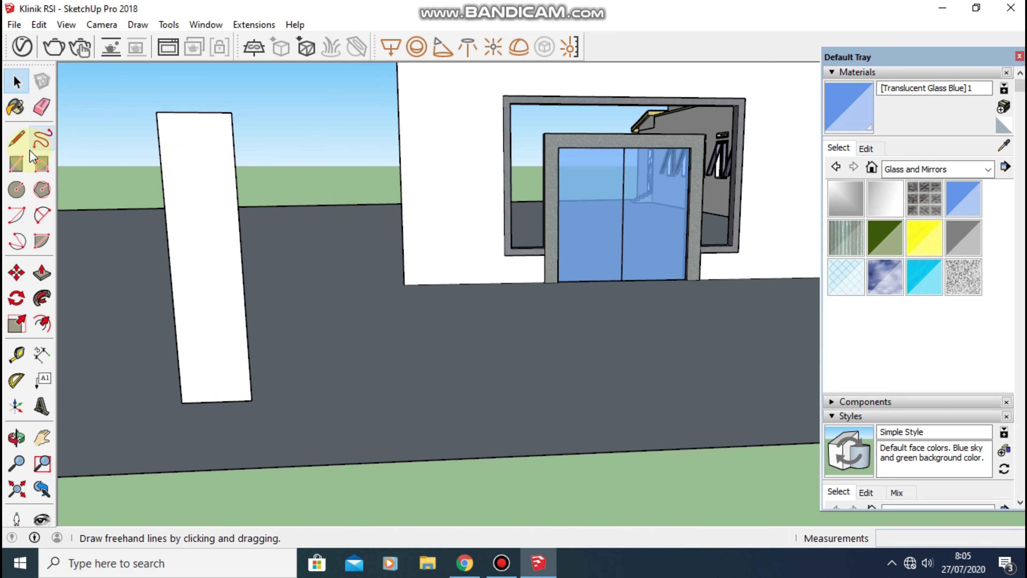
Paint the rectangle Translucent Glass Blue and push/pull it 0,8 cm thick.
left_click(15, 107)
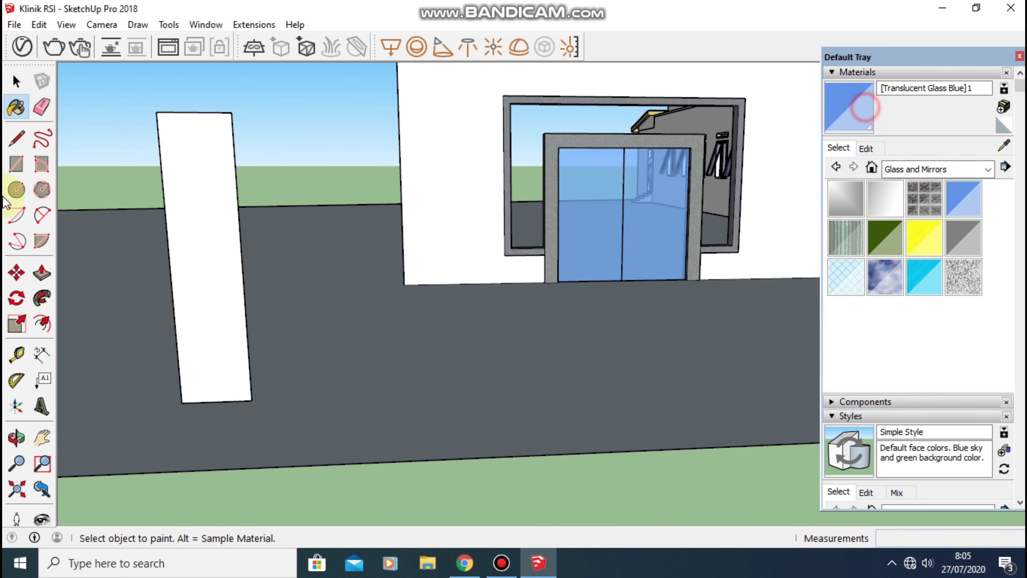
left_click(211, 181)
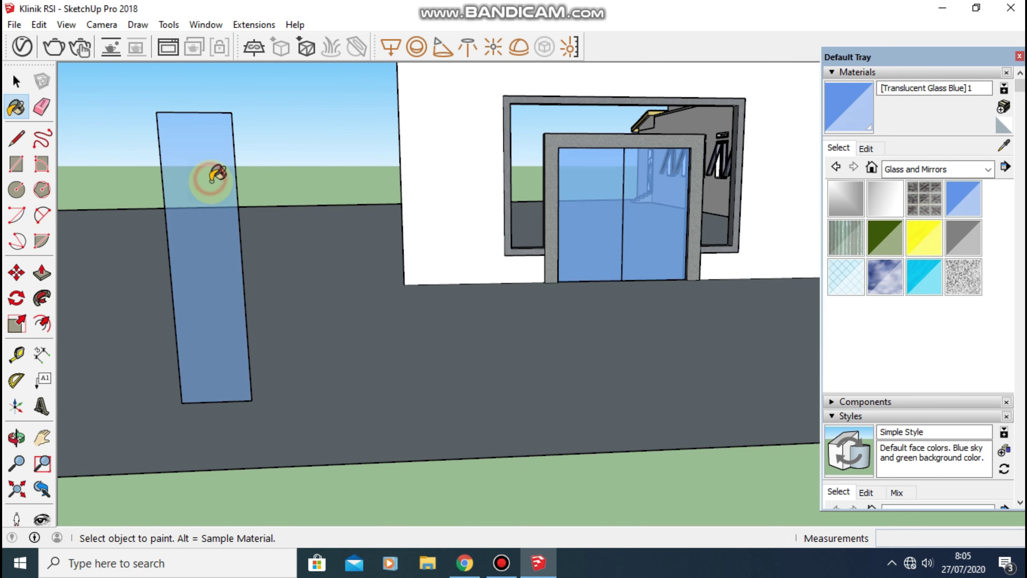
left_click(1019, 56)
key("p")
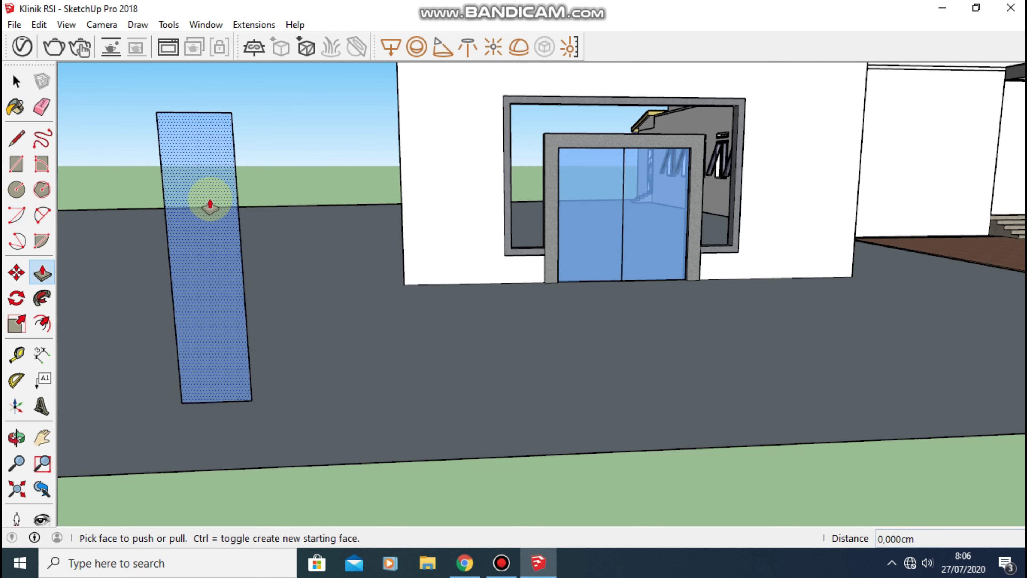
left_click(205, 202)
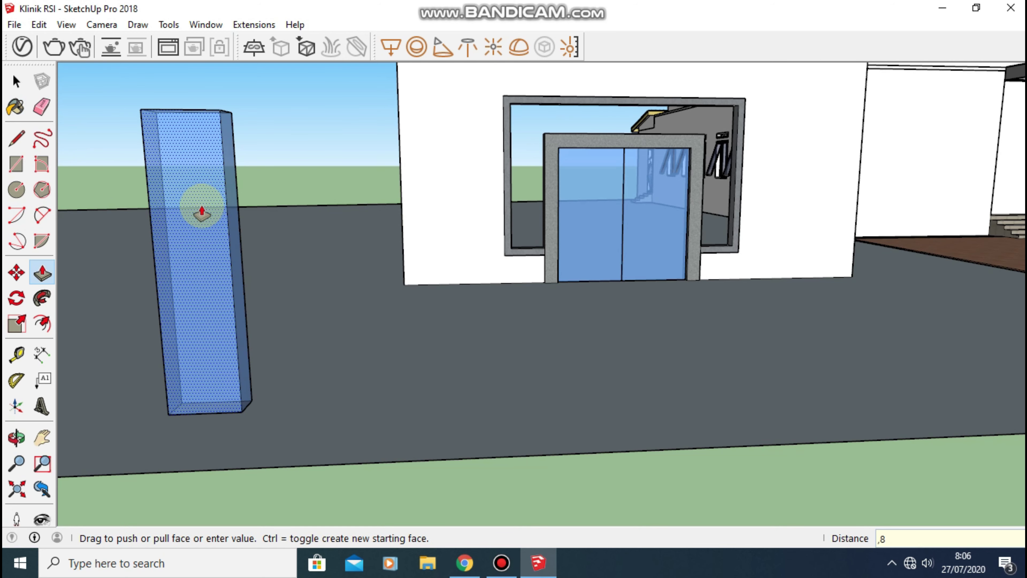
key("ctrl+z")
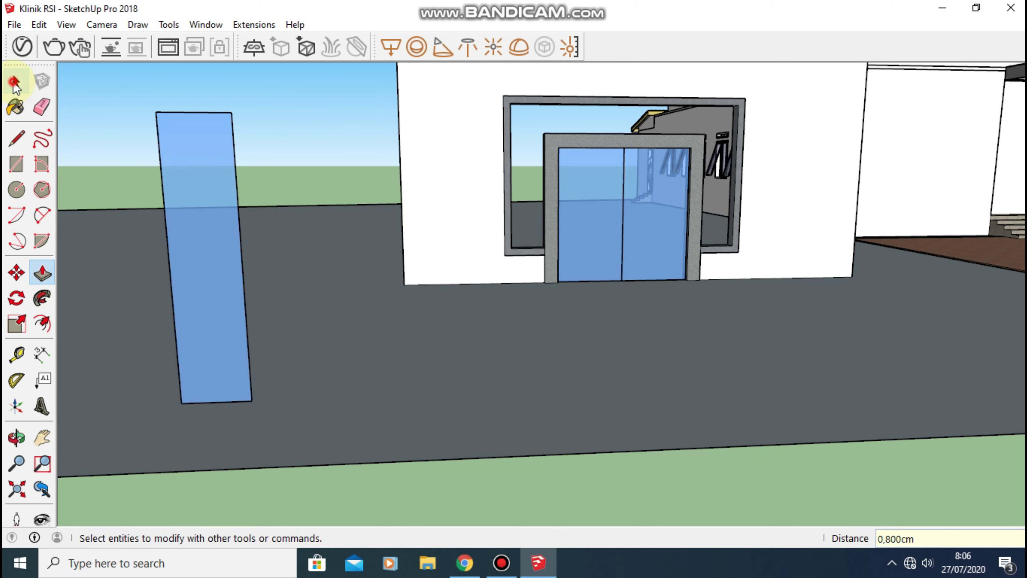
left_click(15, 83)
scroll(732, 106, "up", 2)
Trace a vertical line from the door frame's top corner up to the opening's top edge.
scroll(732, 107, "up", 2)
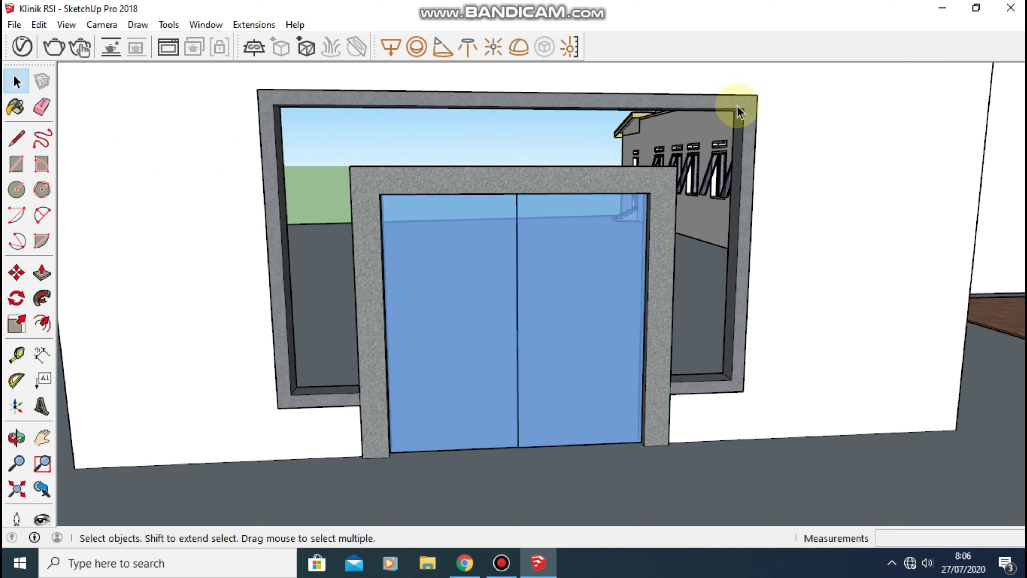
scroll(734, 114, "up", 3)
middle_click_drag(560, 206, 551, 230)
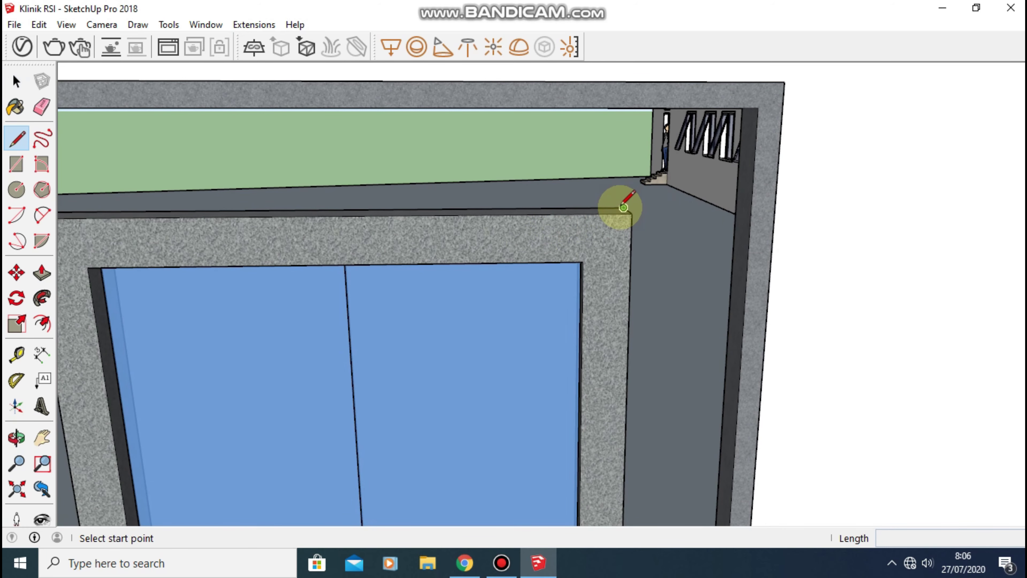
mouse_move(619, 202)
middle_mouse_down()
mouse_move(630, 91)
mouse_move(619, 235)
mouse_move(849, 252)
mouse_move(655, 252)
middle_mouse_up()
left_click(630, 280)
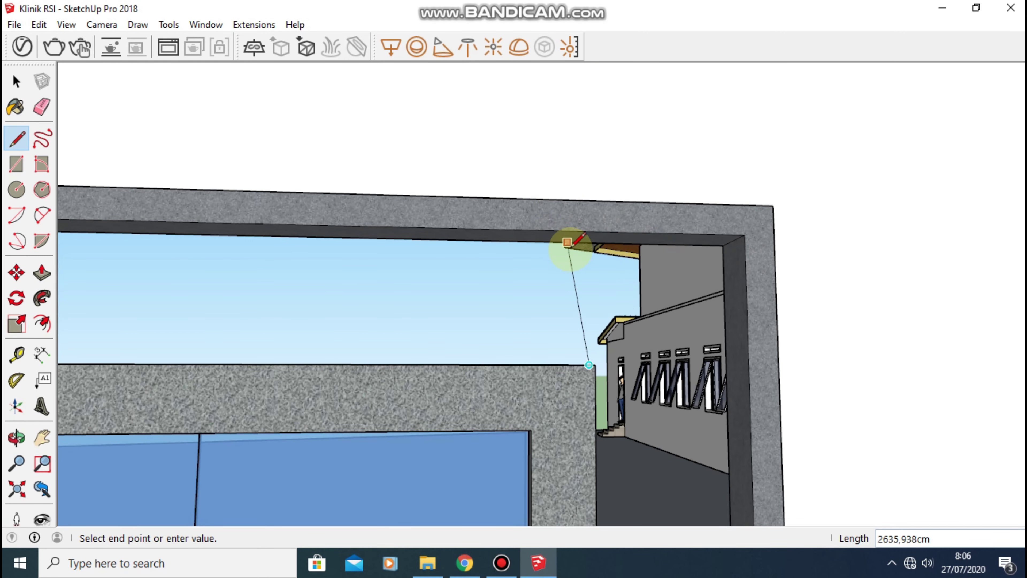
scroll(569, 243, "down", 5)
scroll(574, 243, "up", 3)
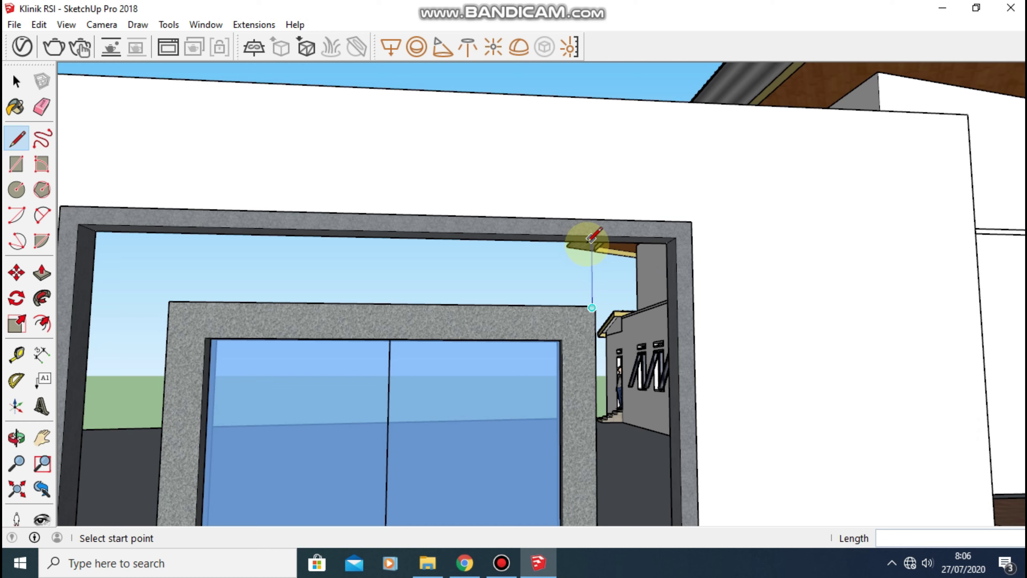
scroll(589, 242, "down", 4)
mouse_move(459, 294)
middle_mouse_down()
mouse_move(719, 256)
mouse_move(536, 213)
mouse_move(393, 270)
mouse_move(568, 130)
middle_mouse_up()
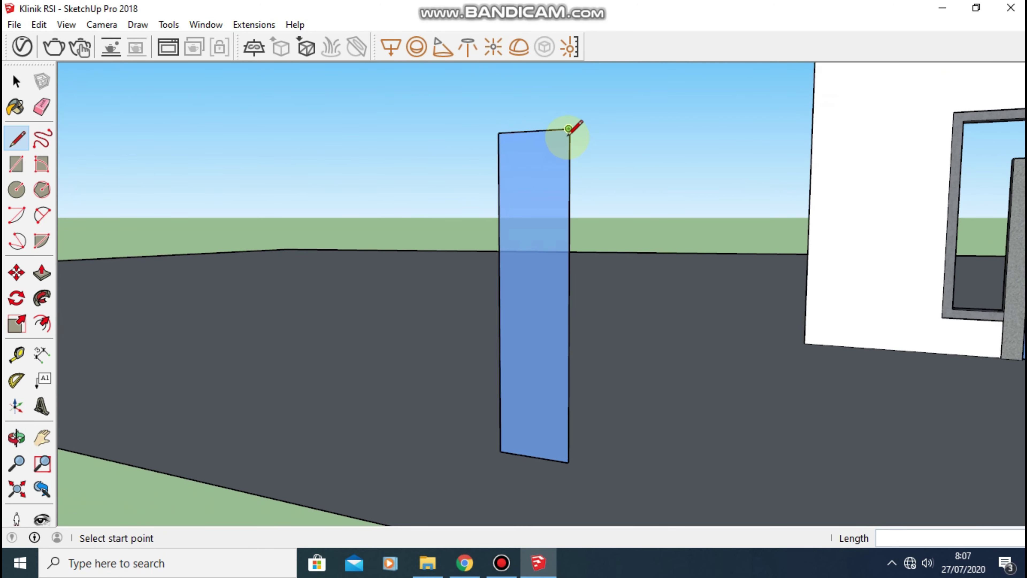
scroll(570, 127, "down", 2)
scroll(572, 132, "down", 2)
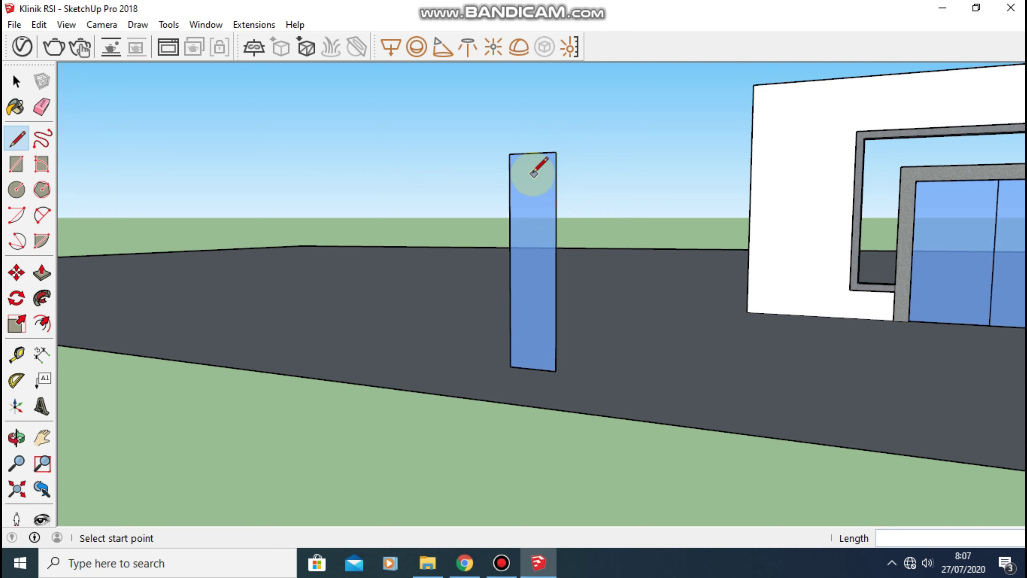
Select the blue glass panel face and edges and make them a group.
middle_click_drag(534, 175, 452, 179)
scroll(456, 179, "up", 2)
scroll(459, 187, "up", 3)
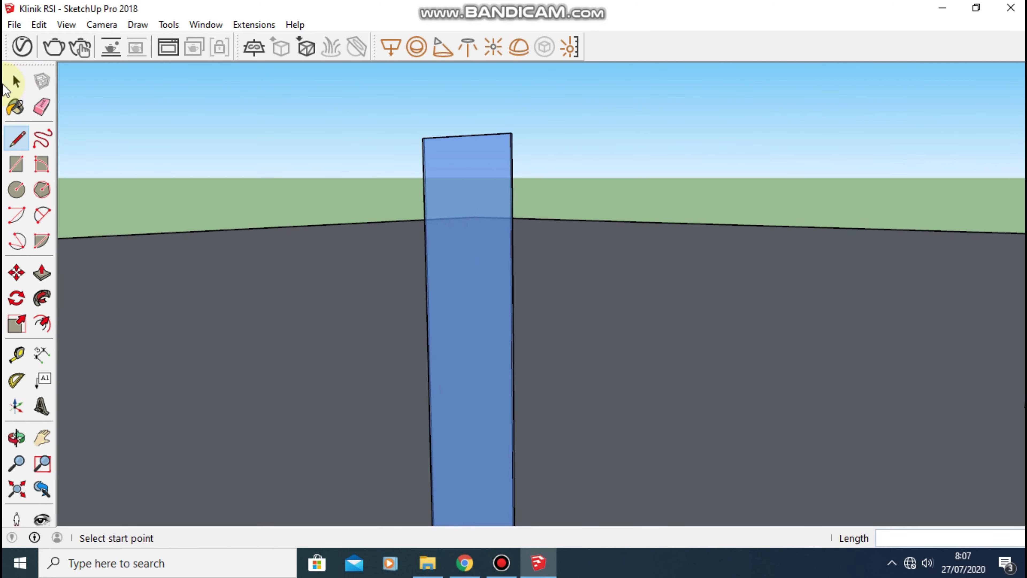
left_click(14, 83)
double_click(476, 199)
right_click(476, 199)
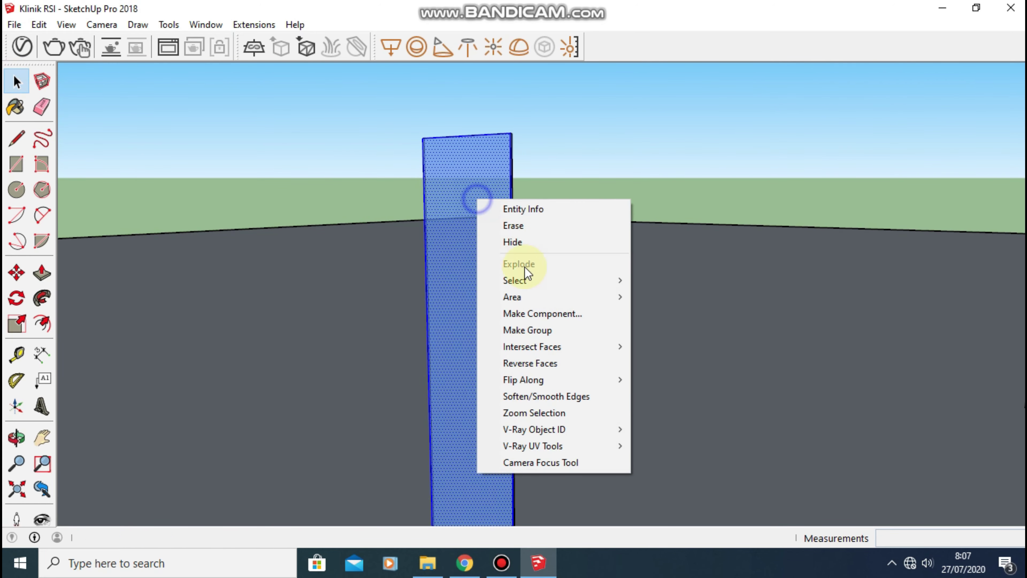
left_click(562, 99)
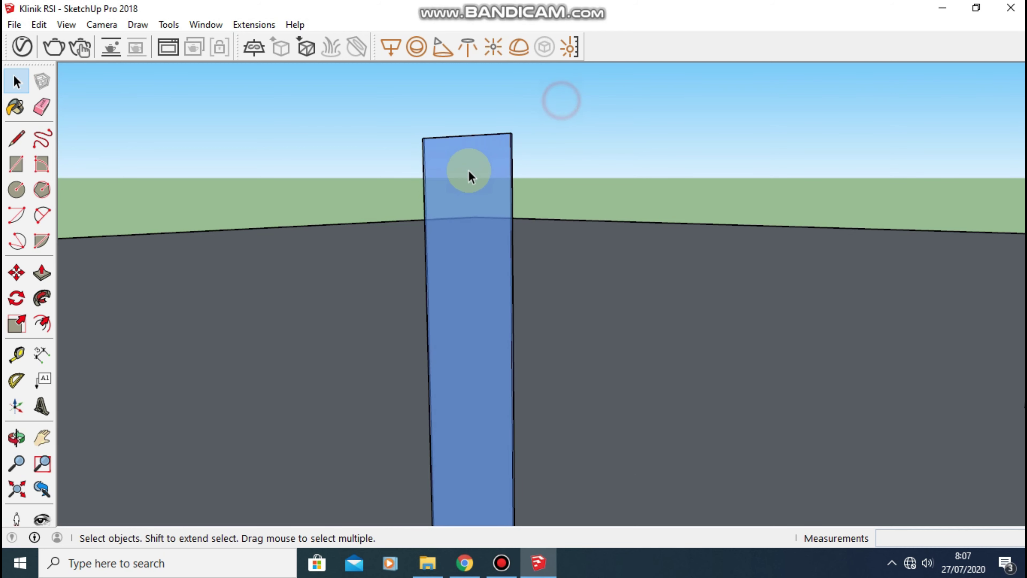
left_click(470, 172)
right_click(469, 172)
left_click(546, 300)
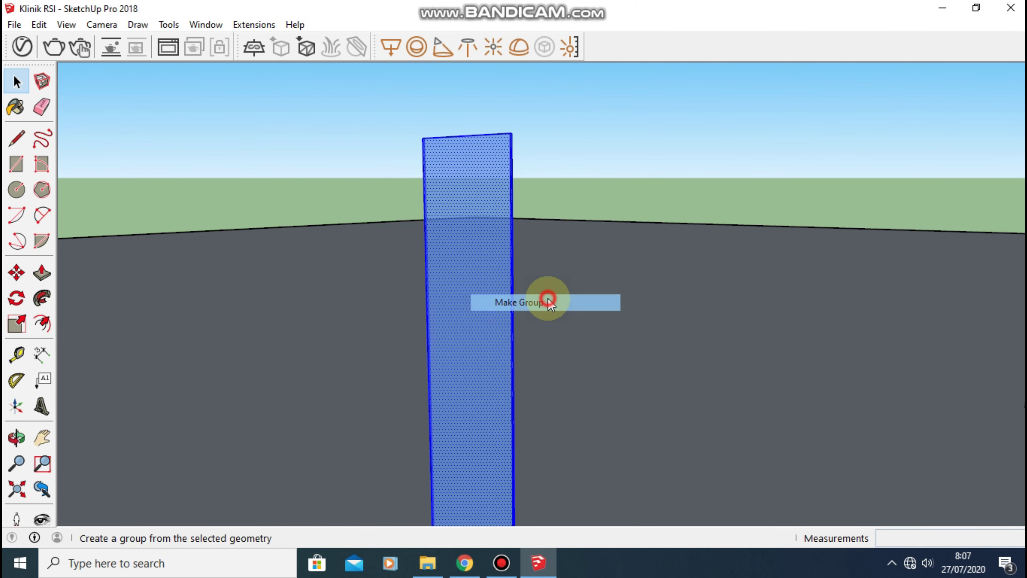
middle_click_drag(461, 179, 336, 184)
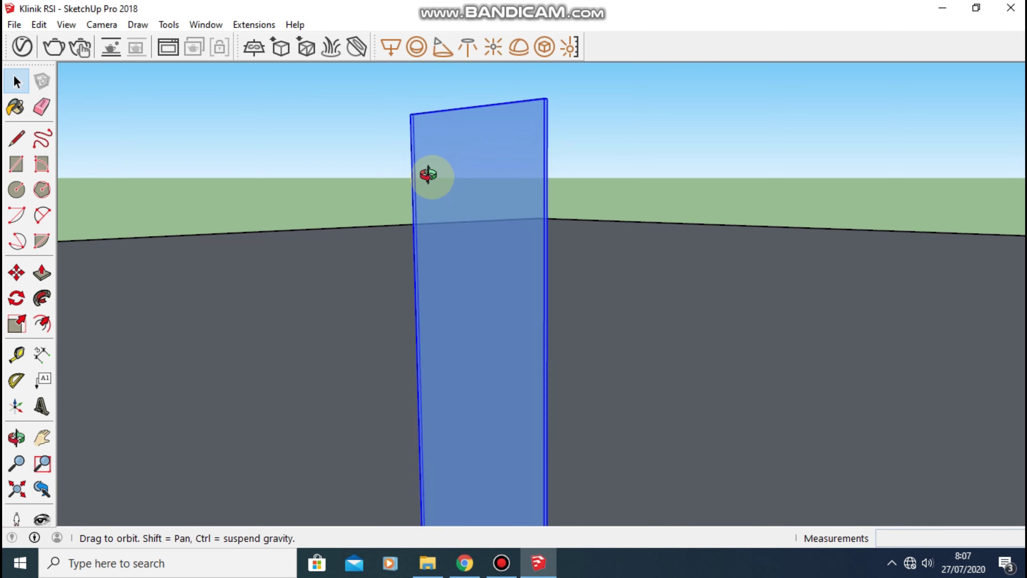
Open the panel group for editing and clear the selection inside it.
left_click(16, 164)
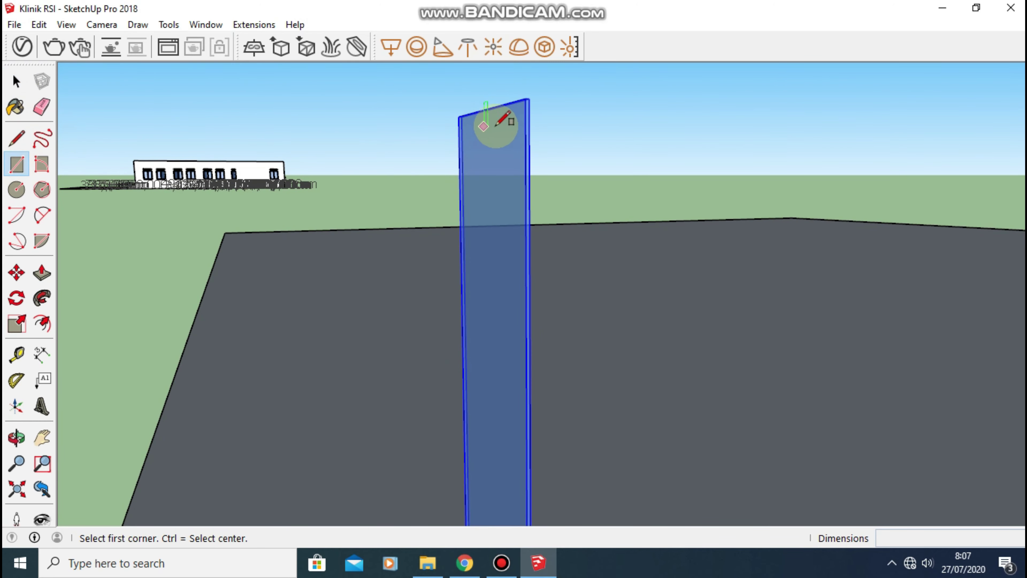
left_click(16, 81)
left_click(493, 152)
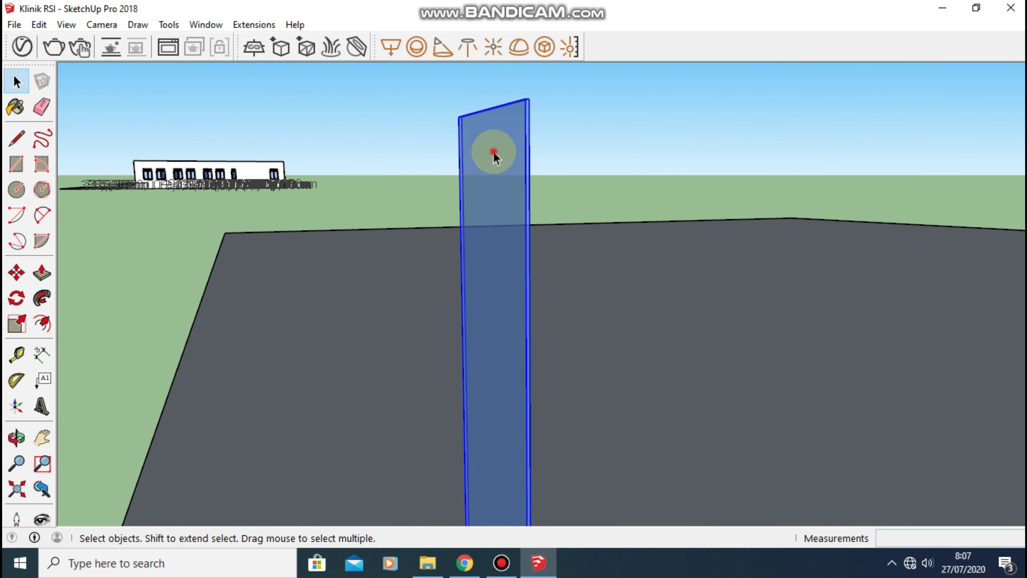
left_click(670, 137)
left_click(452, 154)
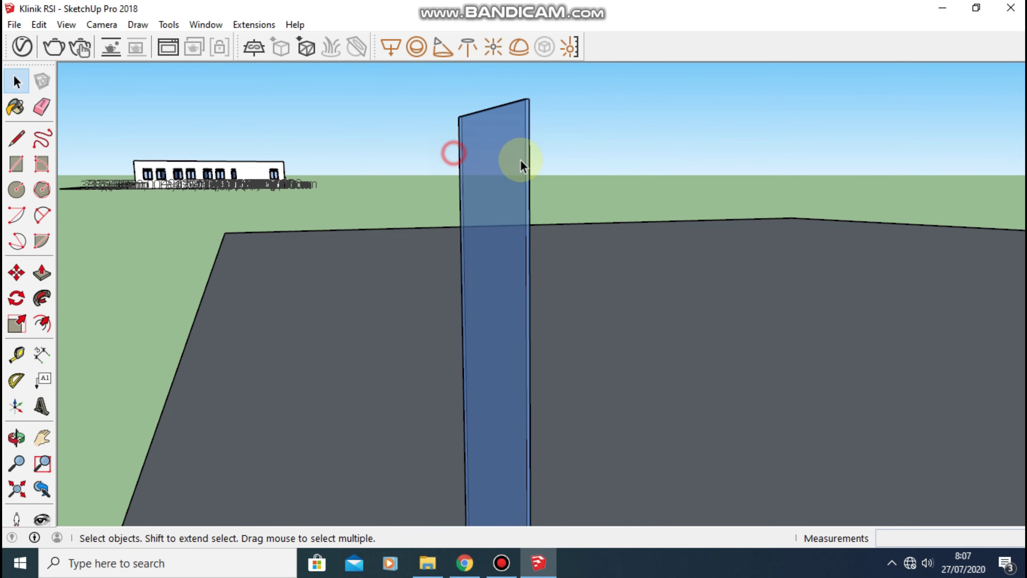
left_click(520, 160)
left_click(627, 143)
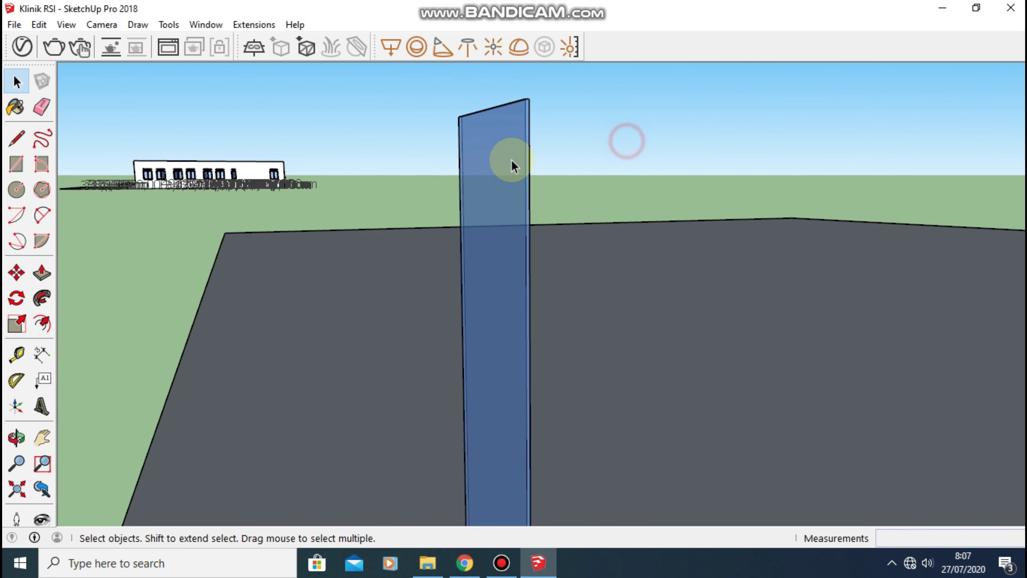
left_click(504, 161)
Draw a 42,355 by 0,8 cm rectangle from the glass panel's top corner.
left_click(16, 164)
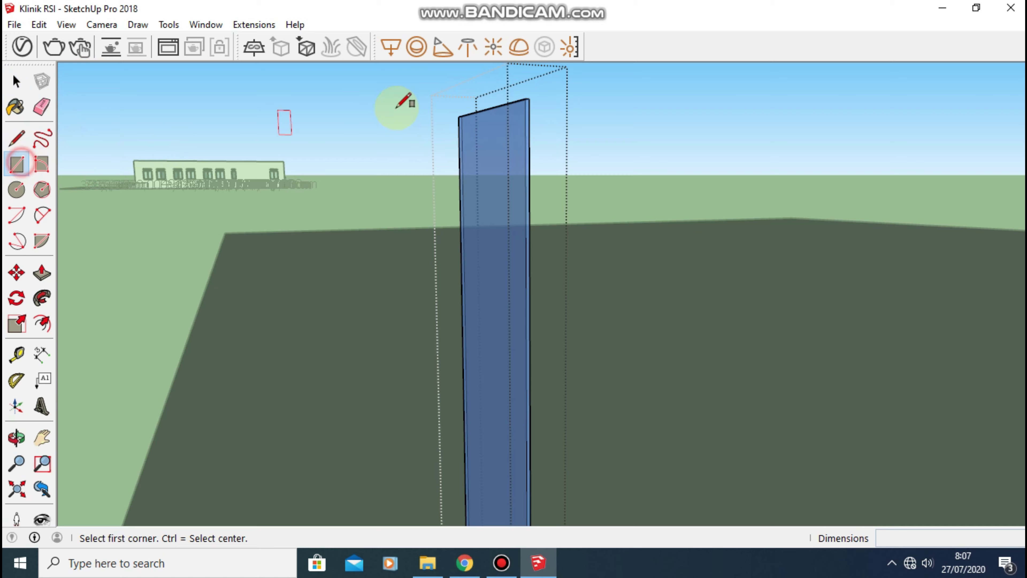
left_click(525, 98)
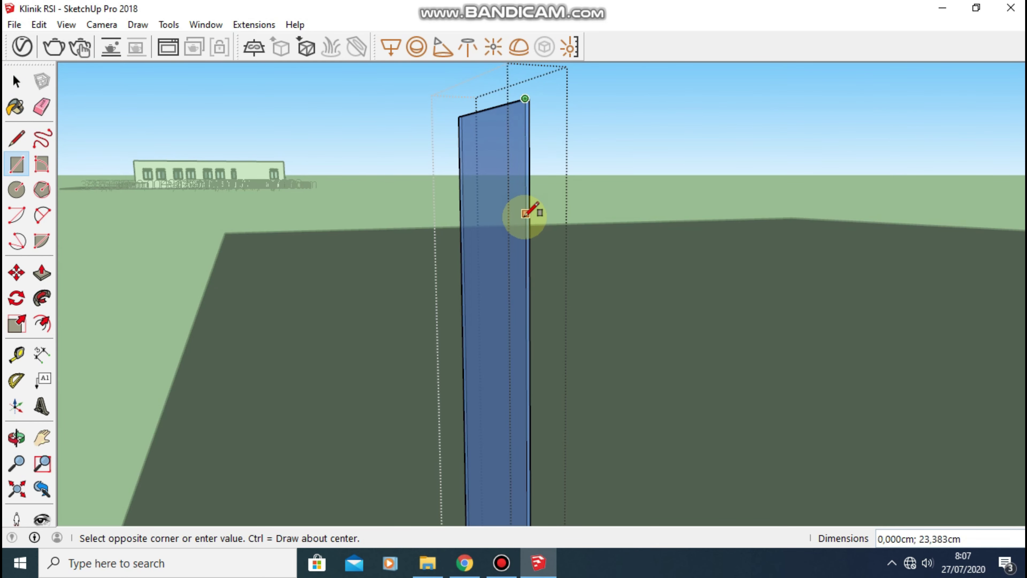
scroll(524, 217, "up", 1)
scroll(524, 221, "up", 1)
scroll(523, 224, "up", 1)
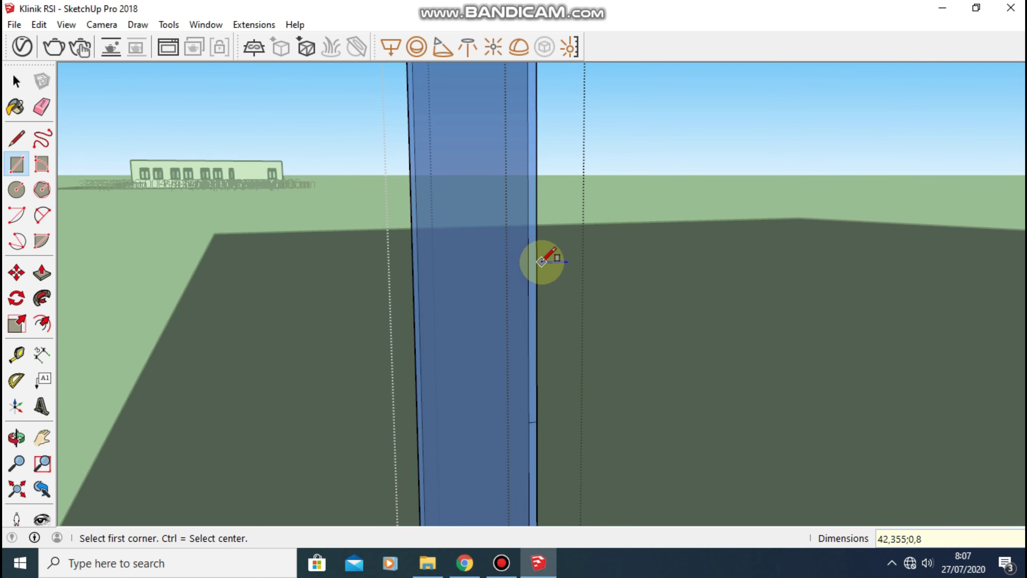
scroll(542, 262, "down", 3)
mouse_move(538, 252)
middle_mouse_down()
mouse_move(861, 251)
mouse_move(727, 264)
mouse_move(607, 195)
middle_mouse_up()
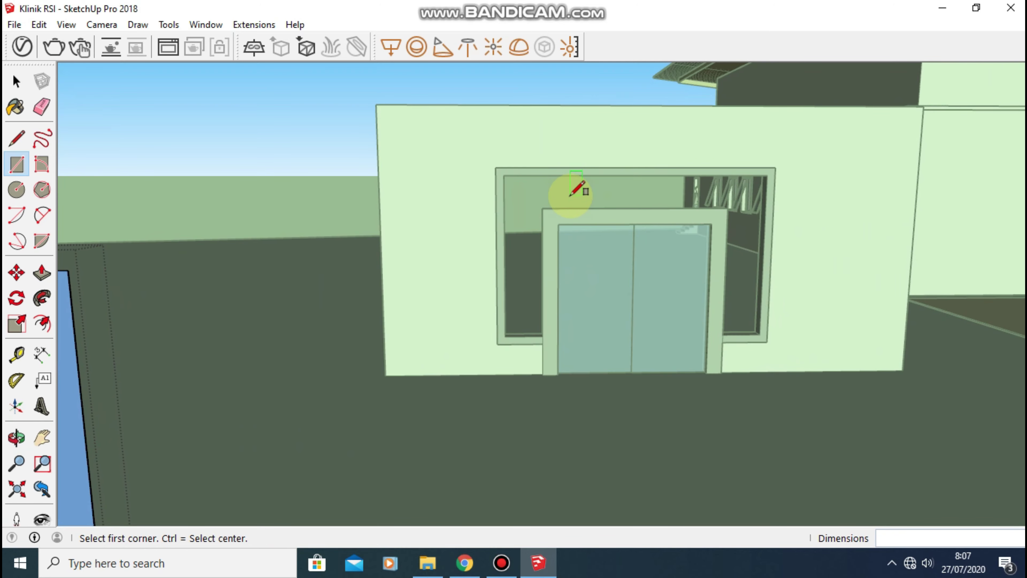
Draw a 290 cm line from the door frame's corner along its top edge to the far side.
scroll(580, 225, "up", 2)
scroll(579, 225, "up", 2)
scroll(525, 197, "up", 2)
mouse_move(504, 193)
middle_mouse_down()
mouse_move(507, 230)
mouse_move(505, 205)
middle_mouse_up()
key("l")
scroll(483, 190, "up", 1)
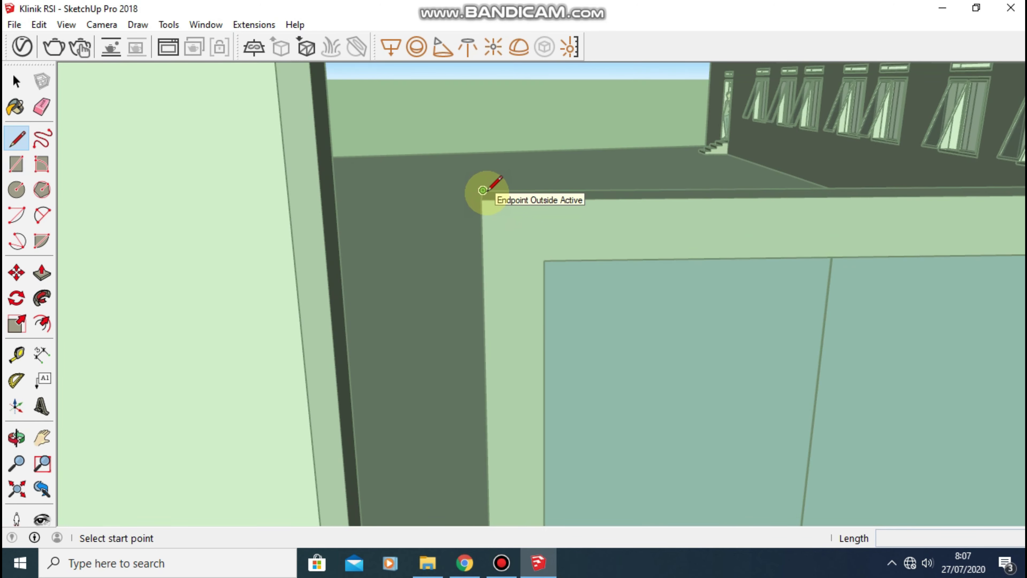
left_click(480, 199)
middle_click_drag(641, 202, 273, 177)
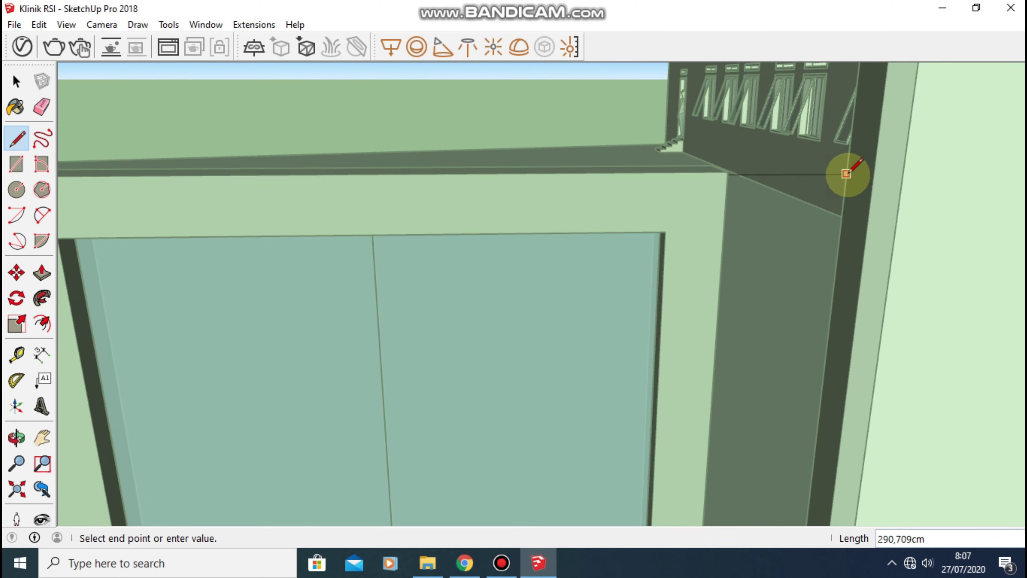
left_click(873, 170)
mouse_move(879, 168)
middle_mouse_down()
mouse_move(740, 198)
mouse_move(346, 330)
mouse_move(268, 326)
middle_mouse_up()
Push/pull the blue L-shaped glass face out 290 cm toward the doorway.
key("p")
scroll(210, 308, "up", 1)
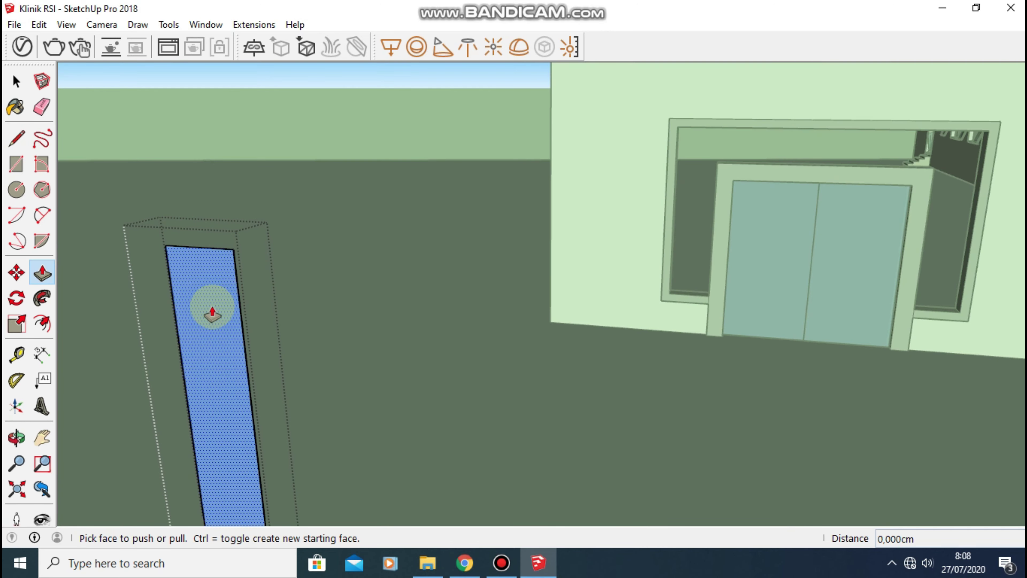
scroll(232, 293, "up", 1)
scroll(243, 287, "up", 1)
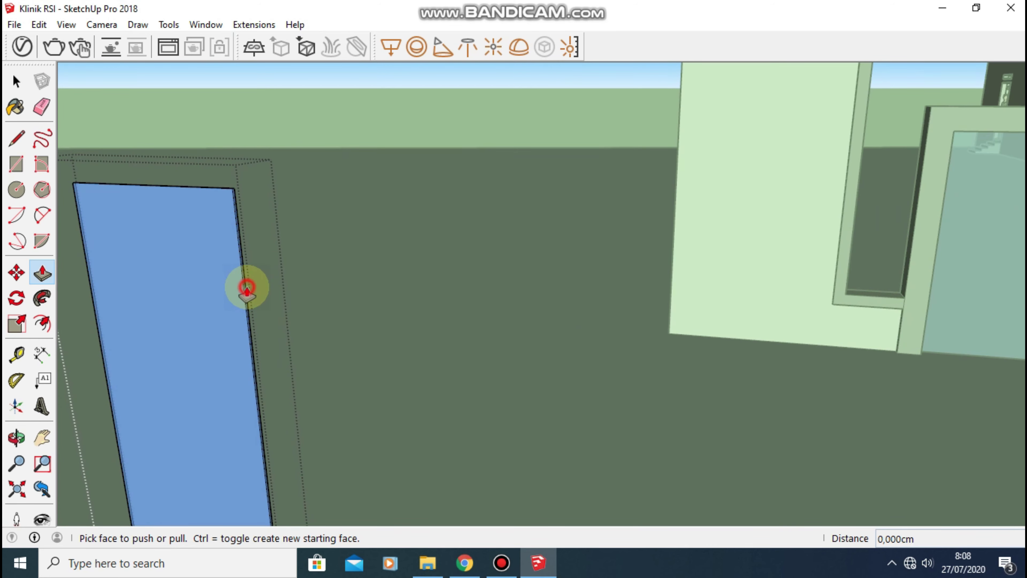
scroll(245, 276, "up", 2)
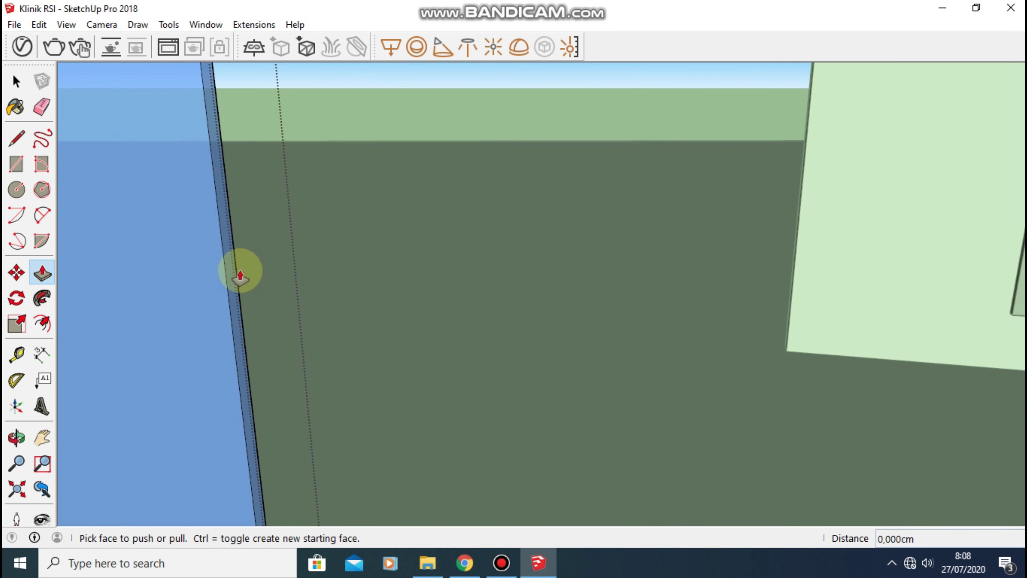
left_click(232, 275)
scroll(445, 299, "down", 3)
scroll(547, 313, "down", 2)
type("290")
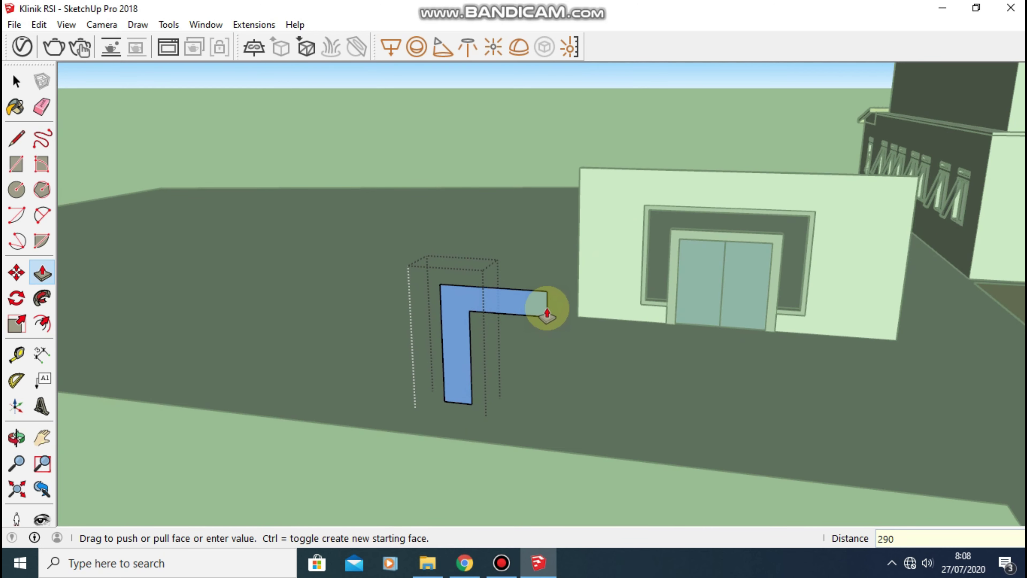
key("Return")
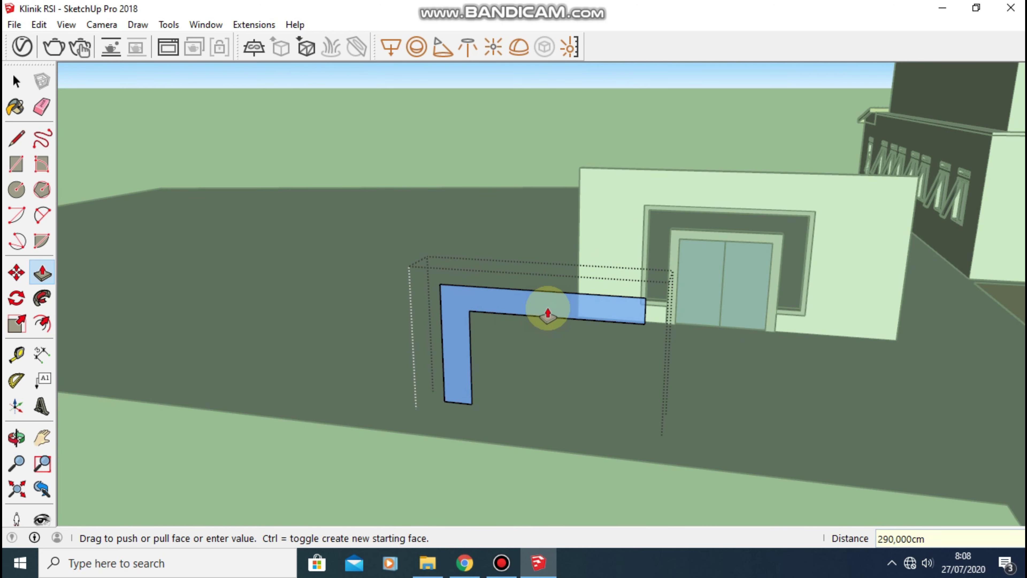
Draw a small rectangle at the end corner of the extended glass arm.
scroll(493, 336, "up", 1)
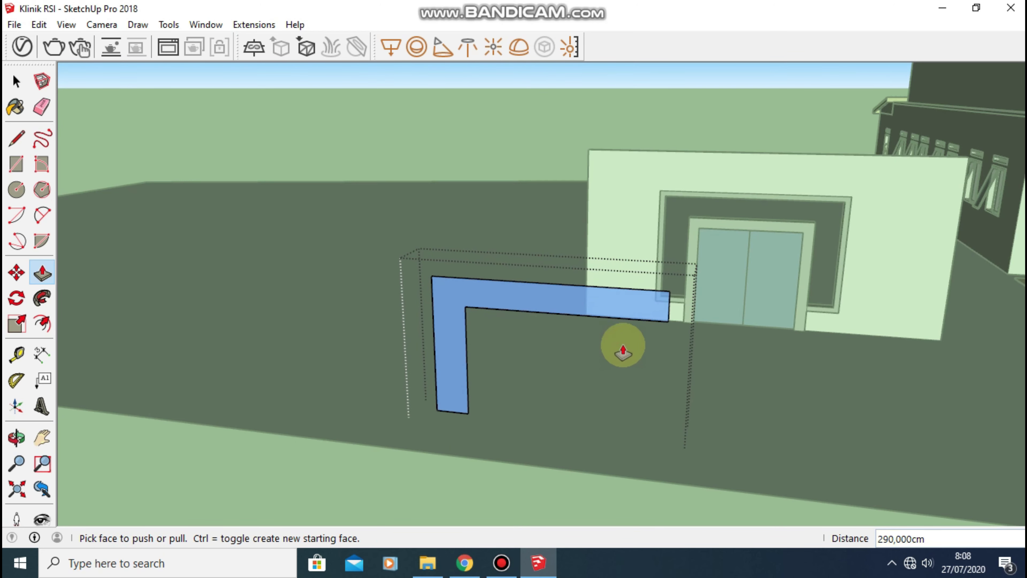
mouse_move(663, 307)
middle_mouse_down()
mouse_move(669, 259)
mouse_move(656, 227)
mouse_move(678, 119)
middle_mouse_up()
scroll(665, 239, "up", 2)
scroll(664, 239, "up", 2)
scroll(664, 175, "up", 2)
scroll(653, 269, "up", 1)
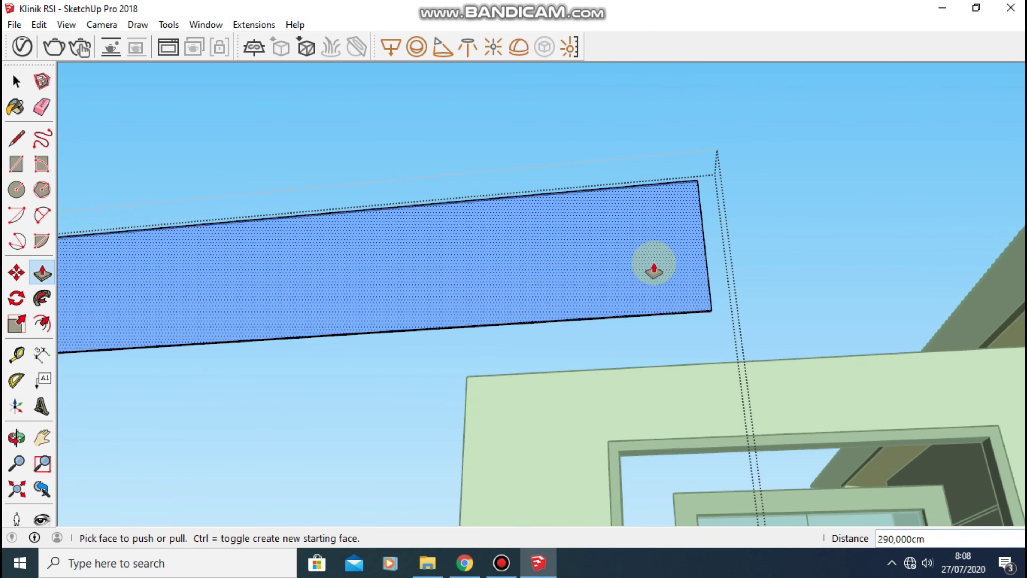
scroll(644, 311, "up", 1)
middle_click_drag(644, 312, 647, 280)
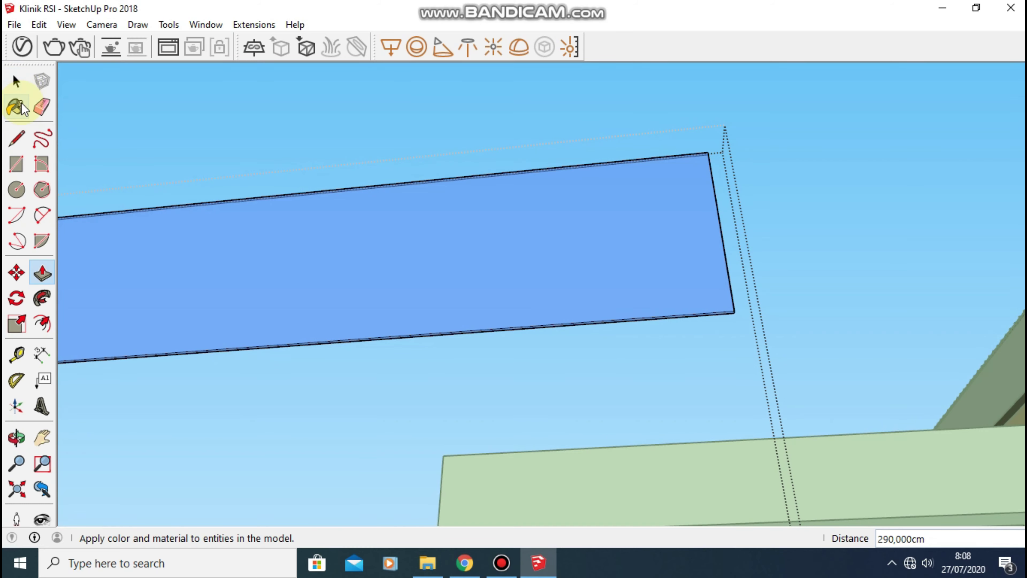
left_click(12, 170)
scroll(748, 311, "up", 1)
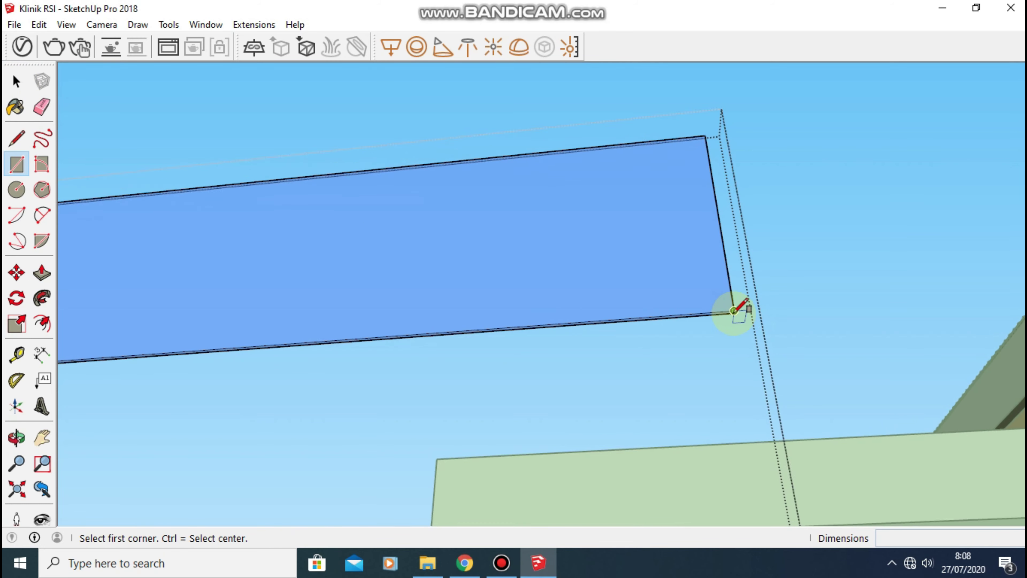
scroll(748, 310, "up", 1)
left_click(735, 311)
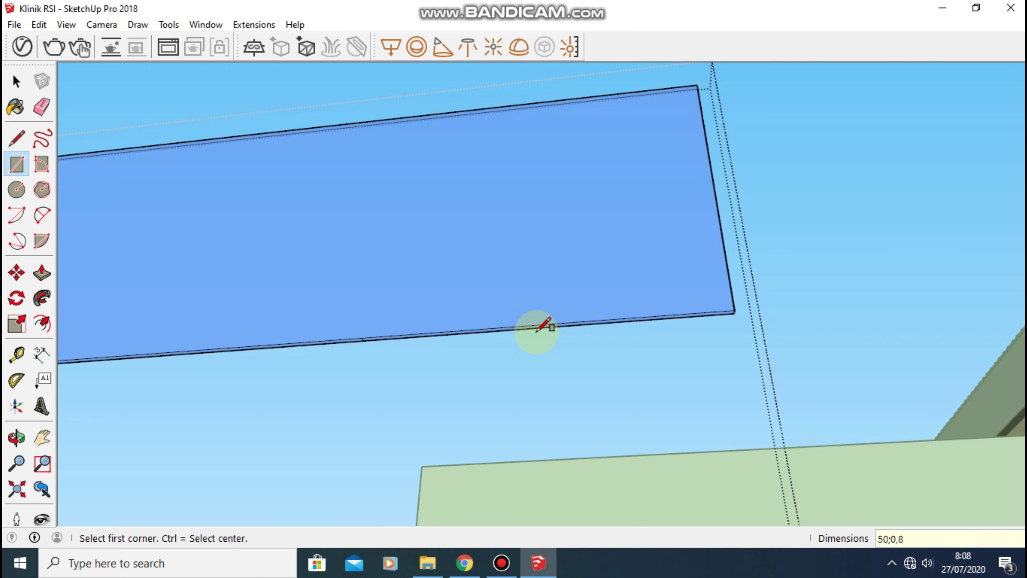
Push/pull the small rectangle down toward the ground to form the second leg.
key("p")
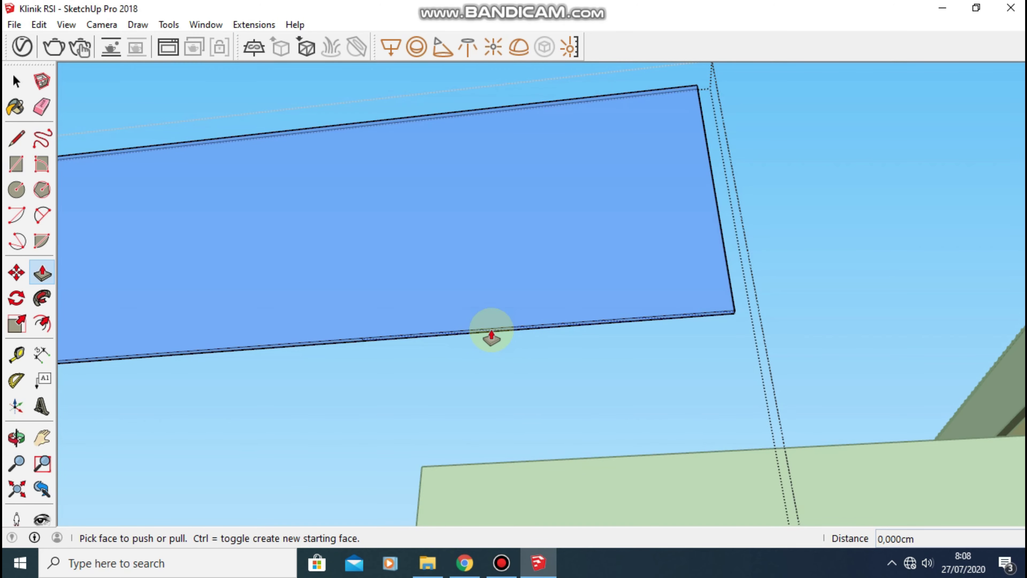
left_click_drag(488, 338, 481, 394)
scroll(480, 395, "down", 1)
scroll(480, 395, "down", 2)
mouse_move(497, 408)
middle_mouse_down()
mouse_move(505, 321)
mouse_move(474, 356)
mouse_move(466, 275)
mouse_move(378, 395)
middle_mouse_up()
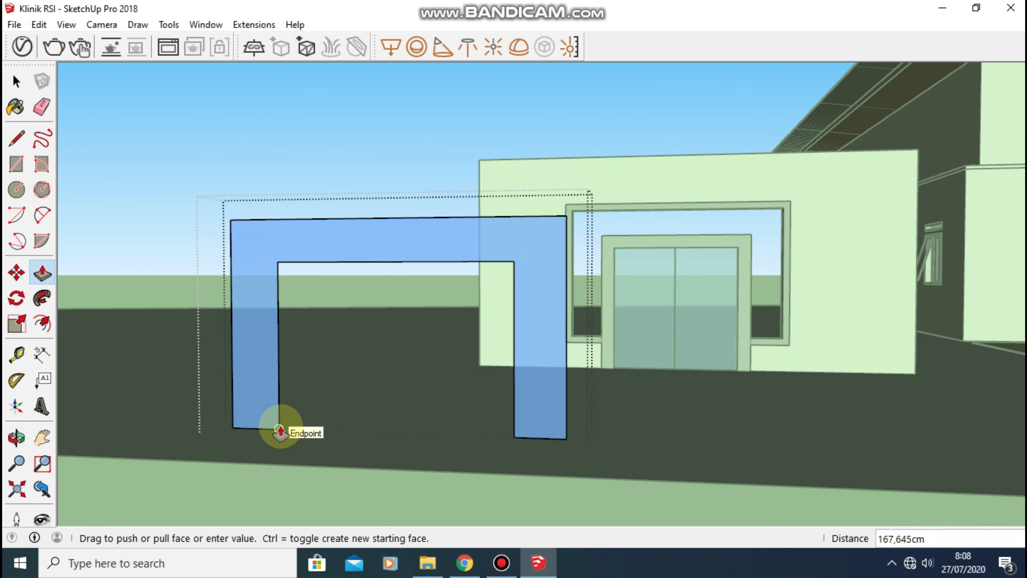
Finish the last guide line, exit the group and select the blue glass panel with its edges.
left_click(279, 429)
left_click(14, 83)
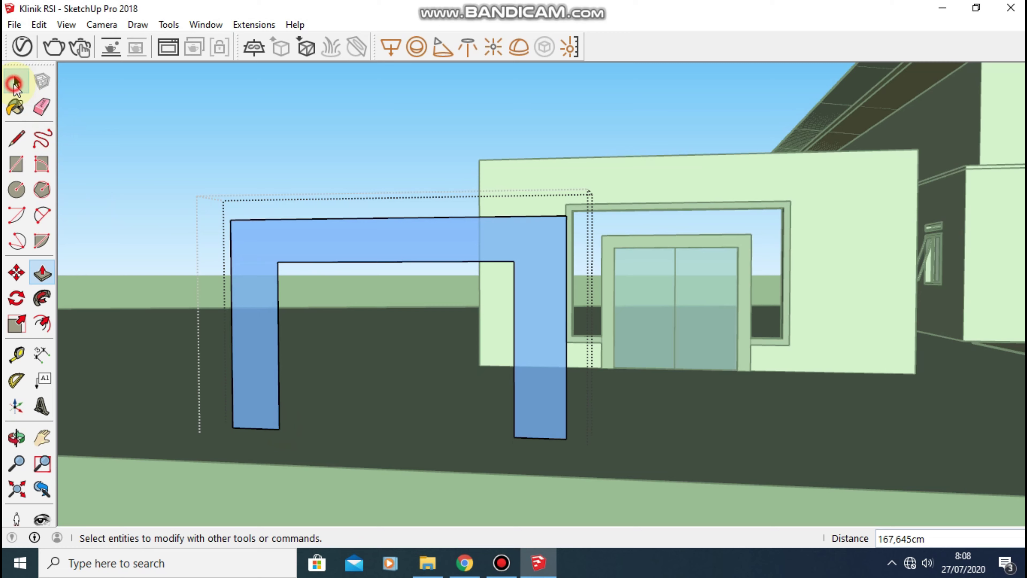
left_click(334, 138)
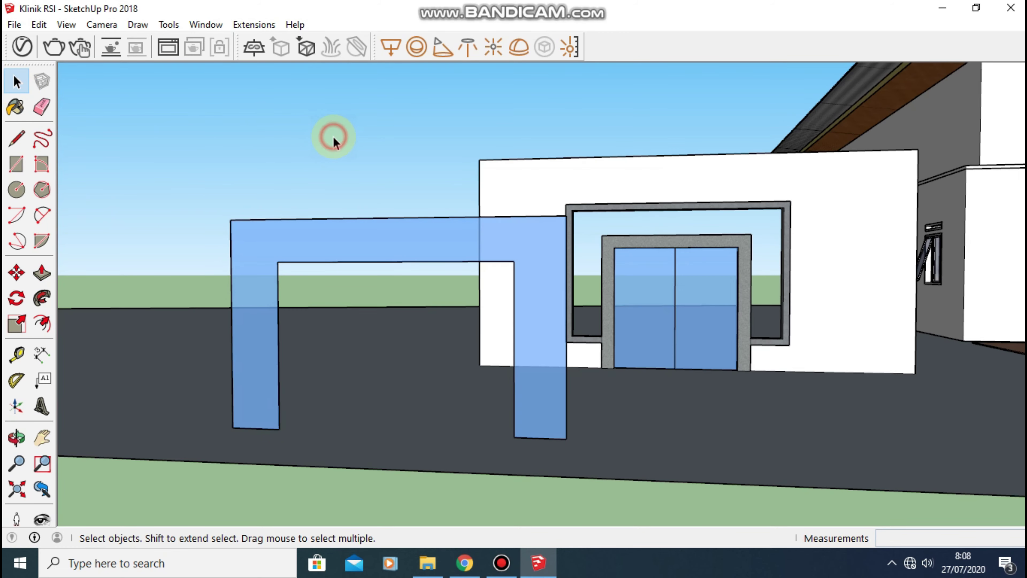
double_click(358, 249)
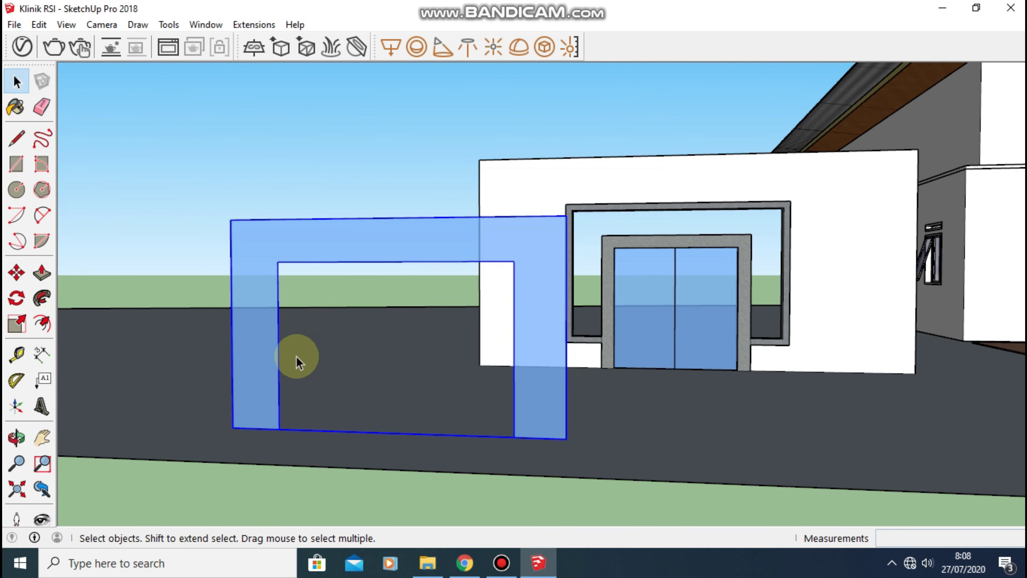
Pick up the inverted-U glass panel by its top corner with Move.
key("m")
left_click(233, 427)
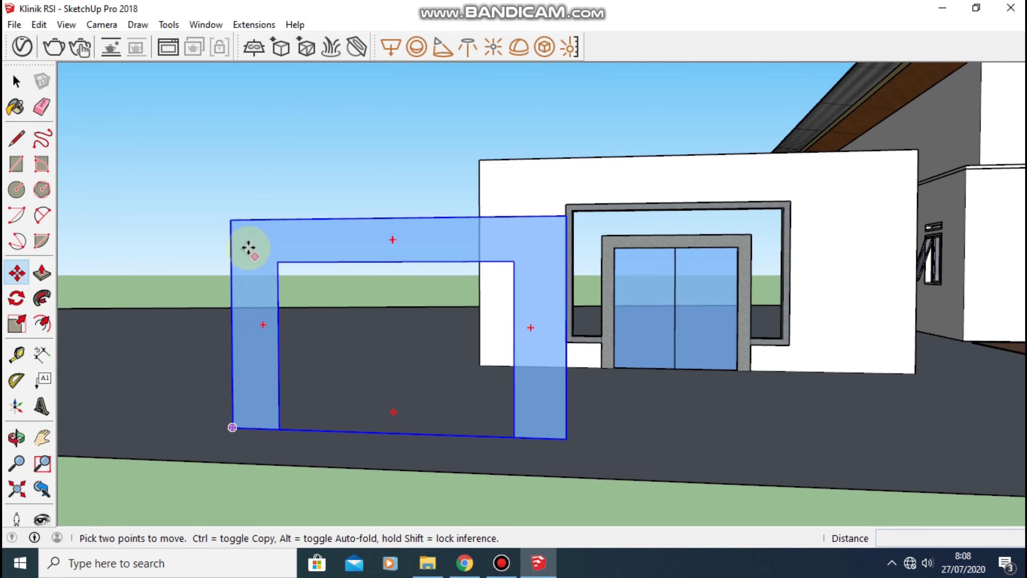
mouse_move(245, 228)
middle_mouse_down()
mouse_move(268, 268)
mouse_move(278, 337)
middle_mouse_up()
scroll(275, 336, "up", 2)
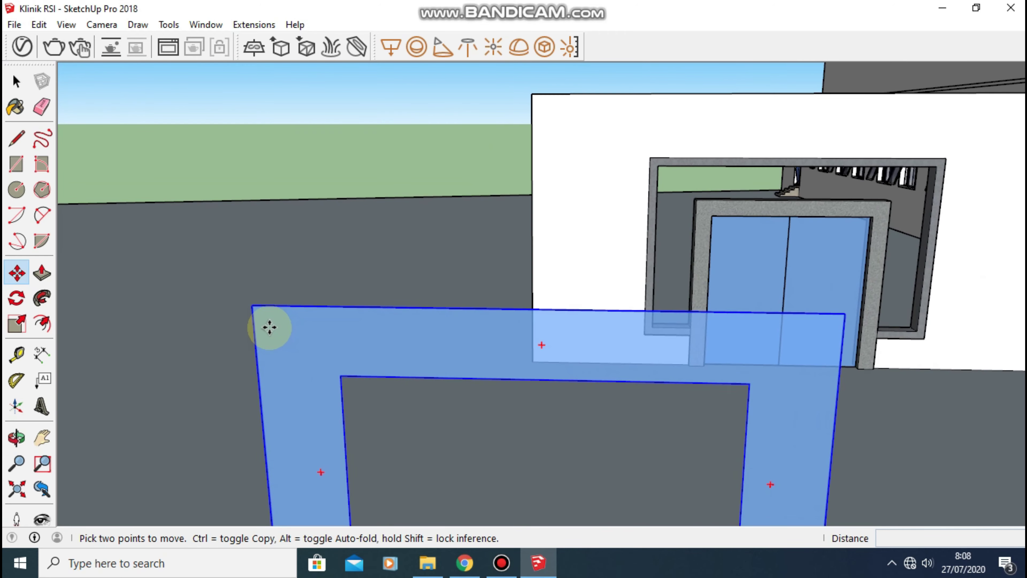
scroll(268, 326, "up", 2)
scroll(268, 323, "up", 2)
mouse_move(259, 293)
middle_mouse_down()
mouse_move(333, 337)
mouse_move(466, 374)
mouse_move(357, 386)
mouse_move(456, 351)
mouse_move(415, 372)
mouse_move(366, 358)
mouse_move(411, 366)
middle_mouse_up()
scroll(525, 385, "down", 2)
scroll(574, 399, "down", 2)
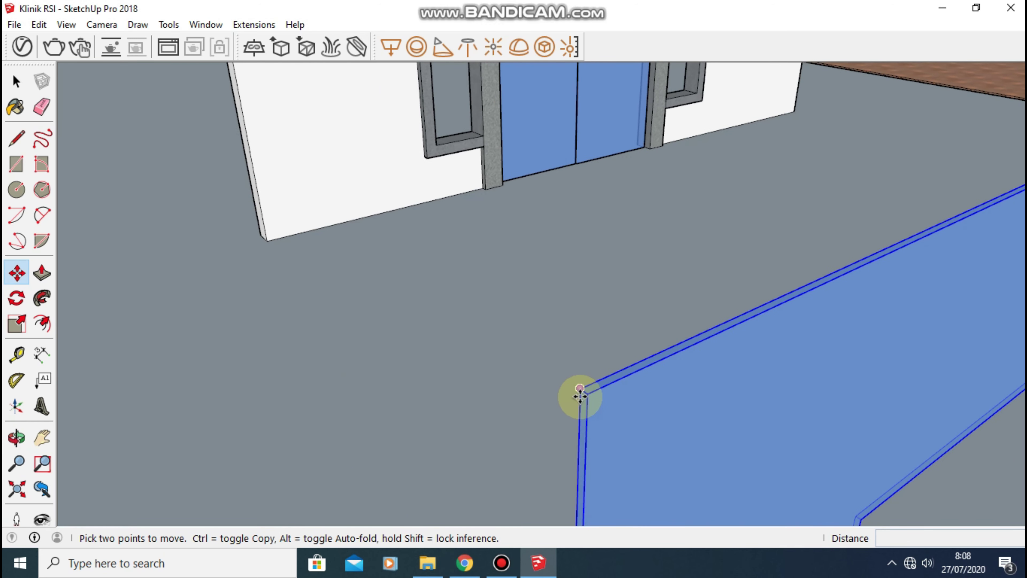
scroll(581, 394, "down", 1)
scroll(582, 393, "up", 1)
scroll(586, 390, "up", 1)
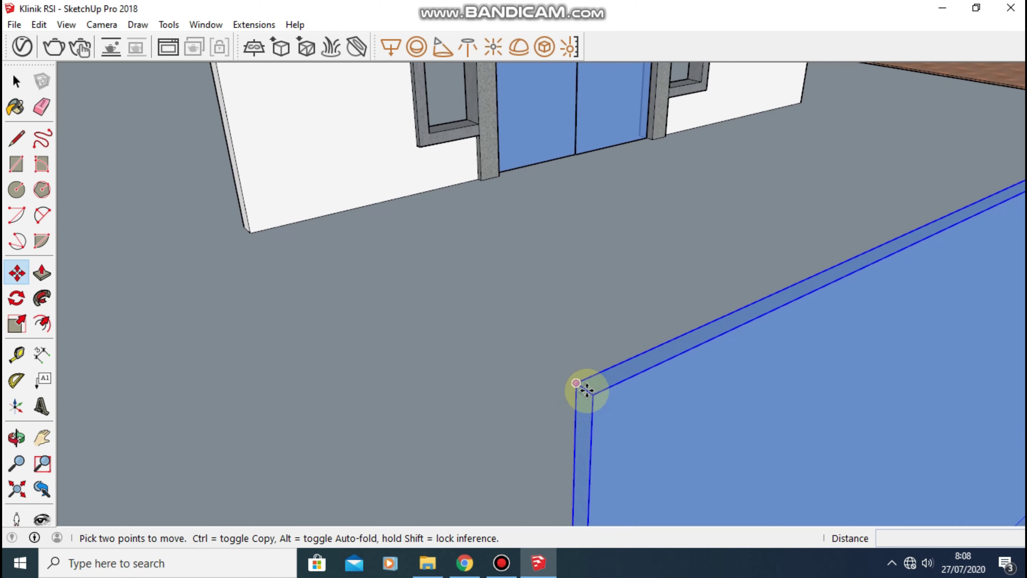
scroll(586, 392, "up", 1)
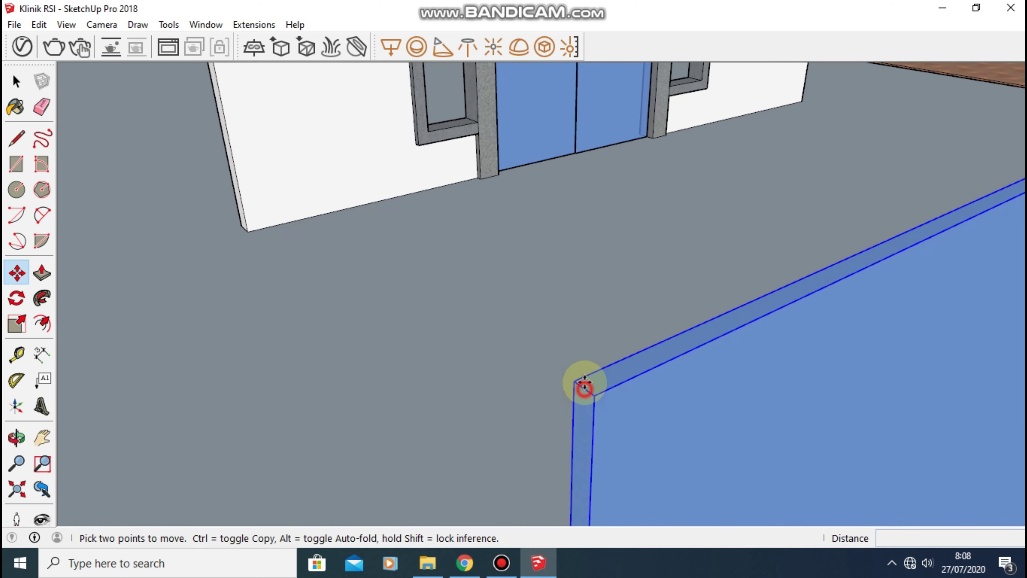
left_click(585, 388)
Drop the panel into the wall opening's corner so it surrounds the concrete door frame.
mouse_move(475, 302)
middle_mouse_down()
mouse_move(378, 105)
mouse_move(470, 117)
mouse_move(424, 127)
middle_mouse_up()
scroll(442, 115, "up", 3)
scroll(343, 156, "up", 2)
middle_click_drag(344, 155, 354, 117)
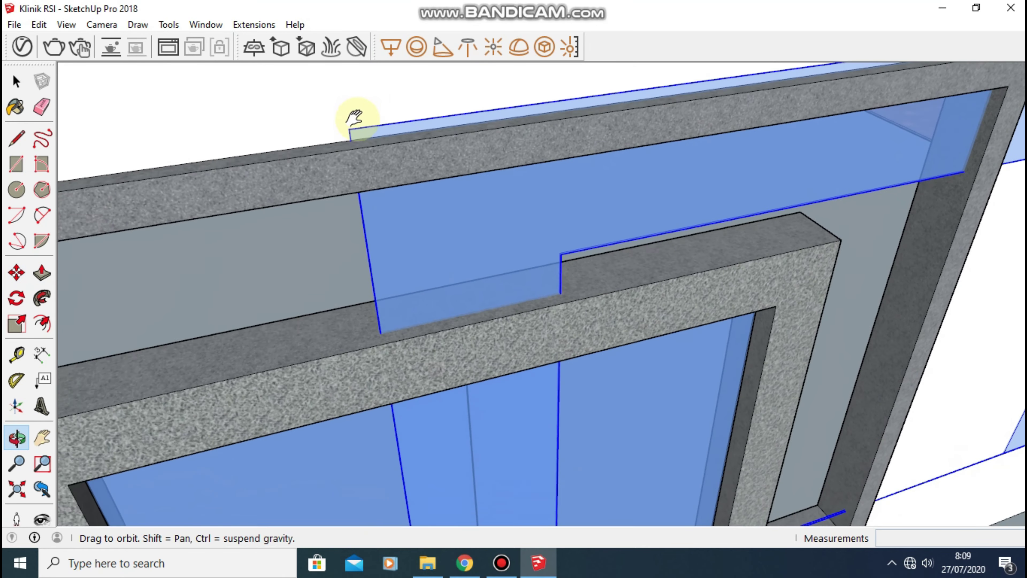
scroll(355, 117, "down", 5)
mouse_move(344, 184)
middle_mouse_down()
mouse_move(378, 168)
mouse_move(177, 98)
mouse_move(264, 151)
mouse_move(263, 104)
mouse_move(220, 97)
middle_mouse_up()
scroll(248, 103, "up", 3)
scroll(248, 107, "up", 2)
scroll(167, 106, "down", 2)
scroll(271, 195, "down", 2)
mouse_move(270, 195)
middle_mouse_down()
mouse_move(215, 99)
mouse_move(293, 120)
middle_mouse_up()
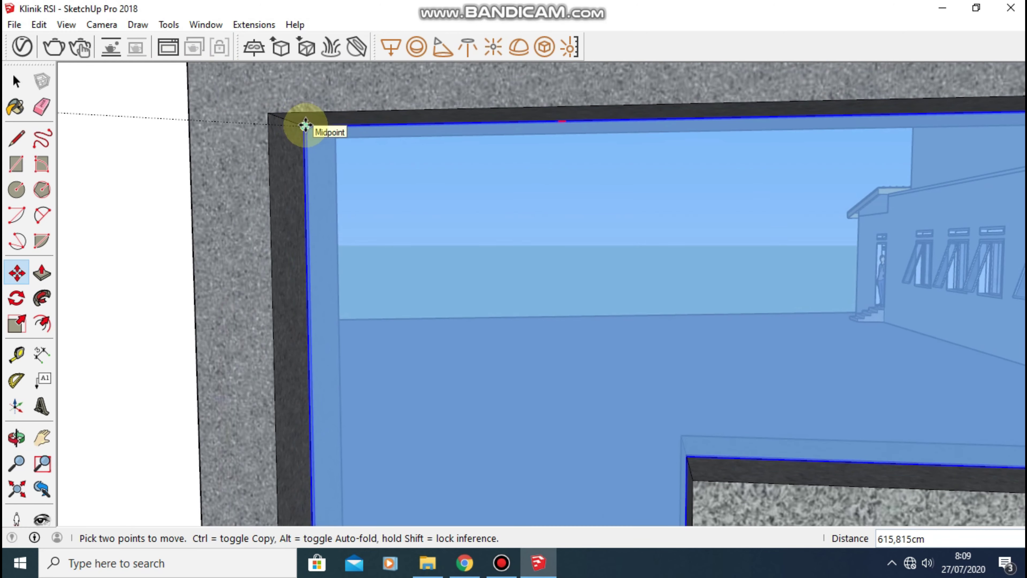
left_click(305, 125)
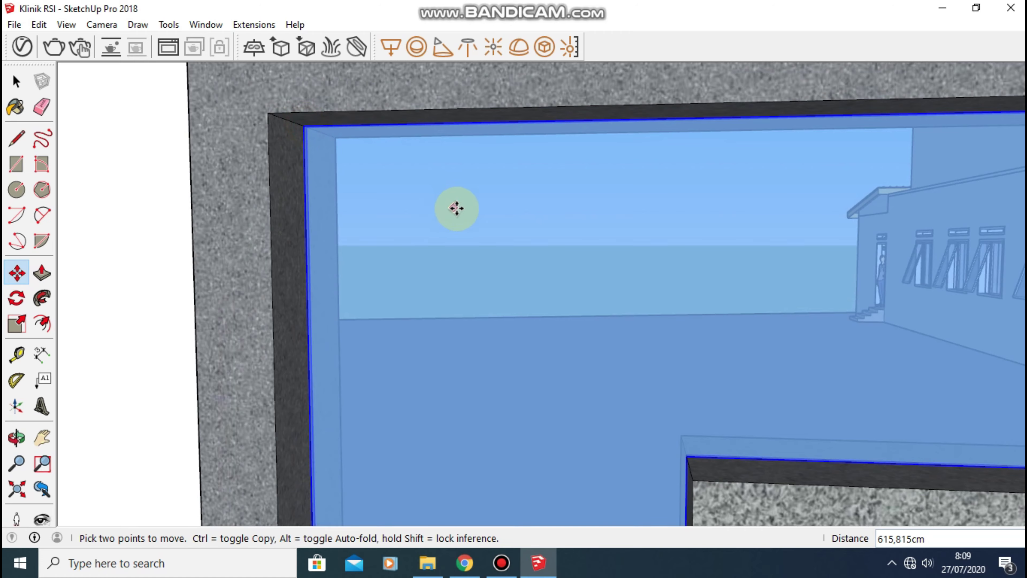
scroll(465, 215, "down", 2)
scroll(526, 243, "down", 2)
middle_click_drag(539, 255, 489, 234)
scroll(592, 257, "down", 2)
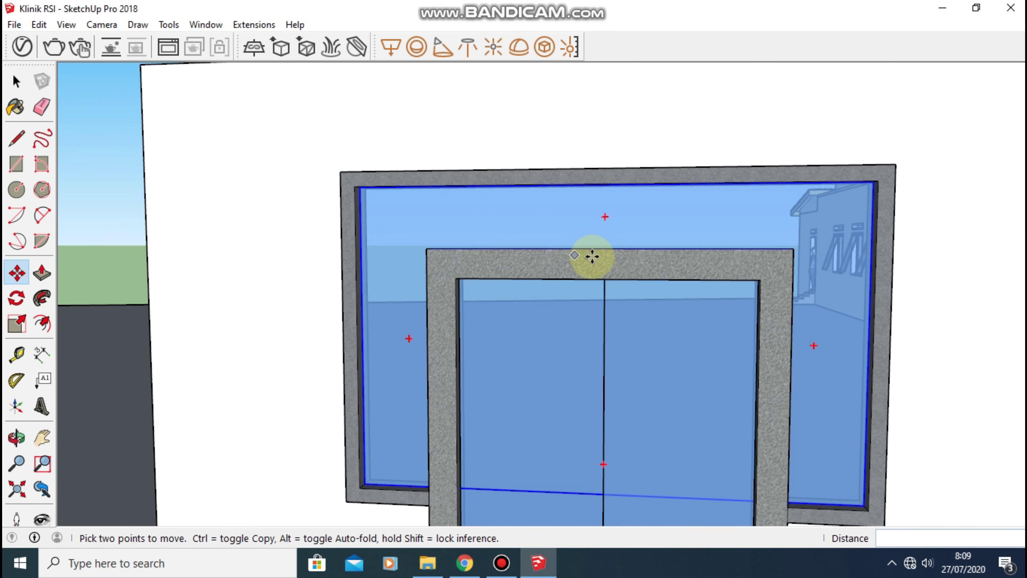
scroll(640, 291, "down", 2)
scroll(642, 297, "down", 2)
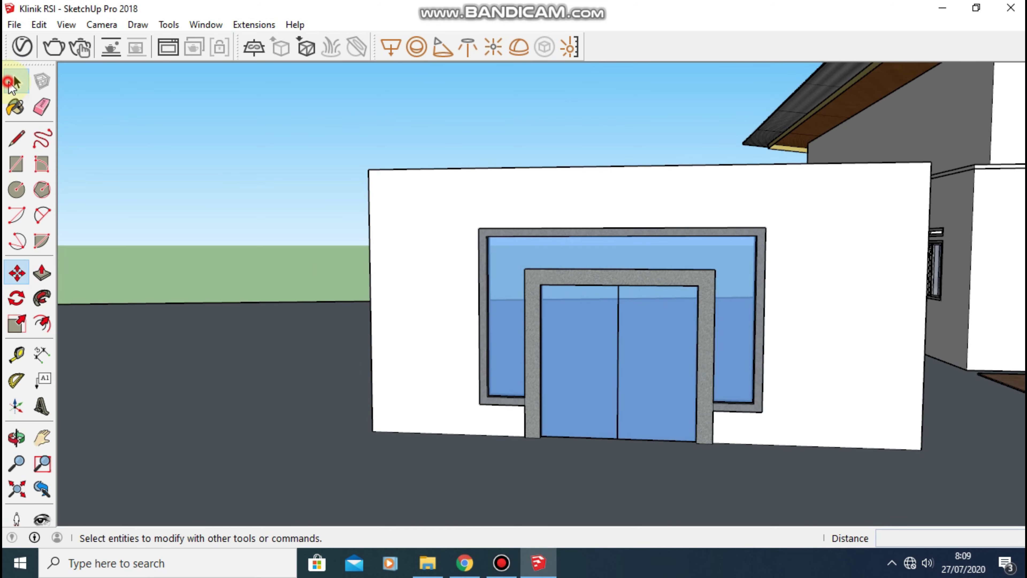
left_click(12, 83)
left_click(232, 103)
mouse_move(280, 137)
middle_mouse_down()
mouse_move(729, 252)
mouse_move(217, 259)
mouse_move(692, 291)
middle_mouse_up()
scroll(614, 241, "up", 3)
scroll(619, 247, "up", 2)
scroll(621, 255, "up", 1)
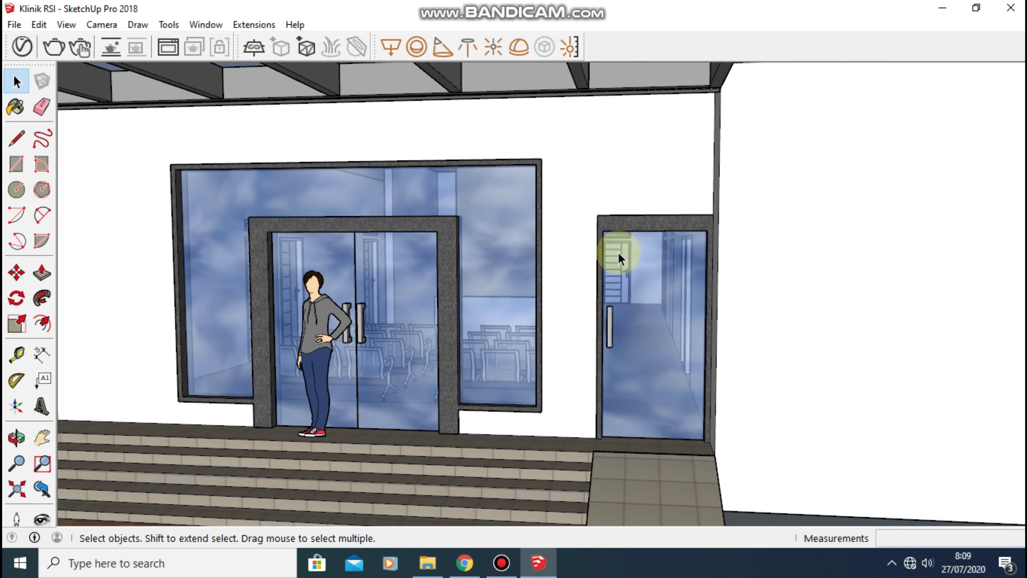
scroll(620, 259, "down", 3)
mouse_move(424, 271)
middle_mouse_down()
mouse_move(443, 245)
mouse_move(850, 287)
mouse_move(275, 312)
mouse_move(681, 316)
mouse_move(378, 284)
mouse_move(390, 268)
mouse_move(606, 265)
middle_mouse_up()
scroll(675, 317, "up", 3)
scroll(667, 319, "up", 2)
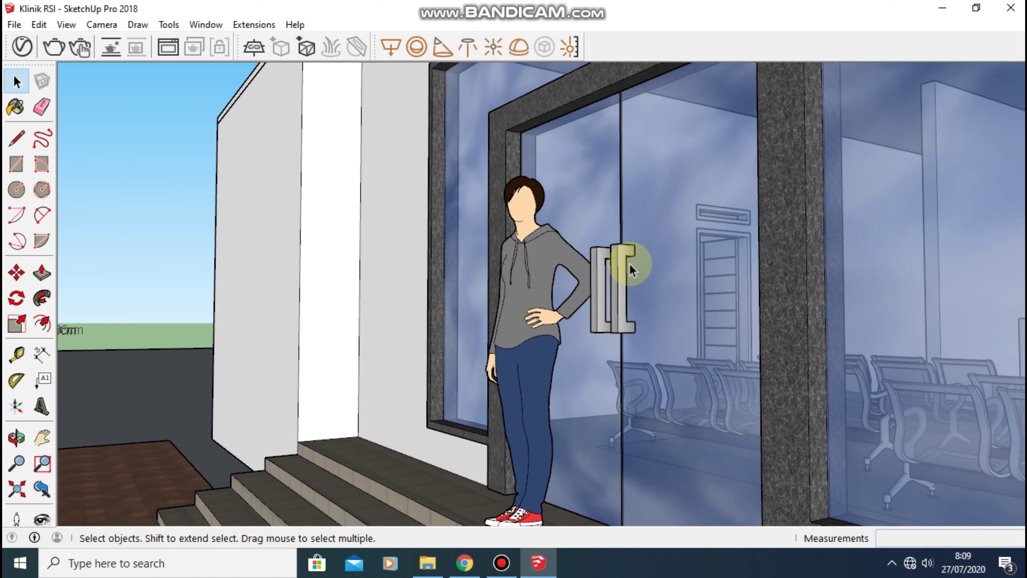
scroll(629, 264, "up", 1)
scroll(629, 263, "up", 2)
scroll(628, 261, "up", 2)
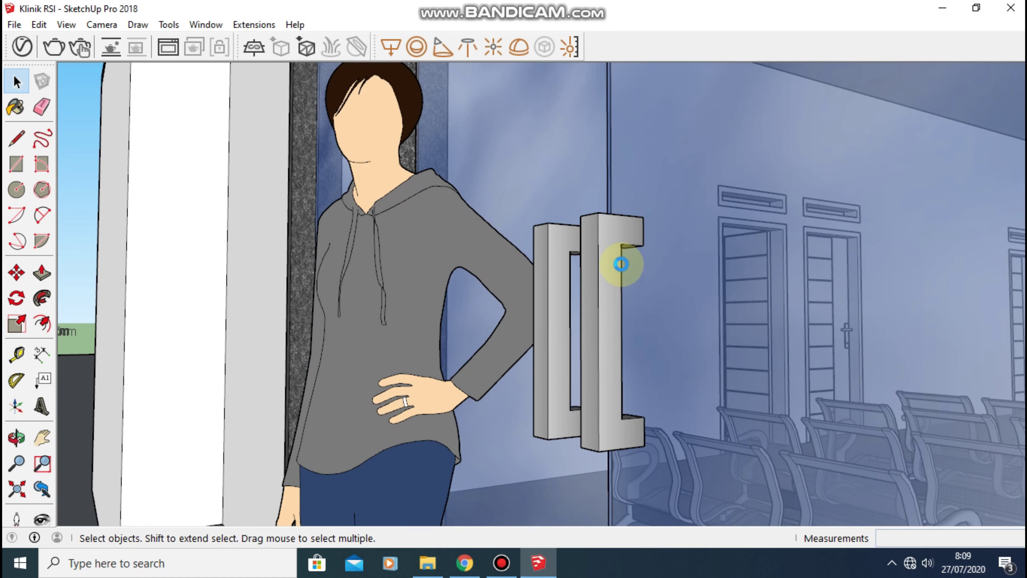
Draw 5 cm lines across the handle's top and a 40 cm line down its length.
key("l")
left_click(621, 264)
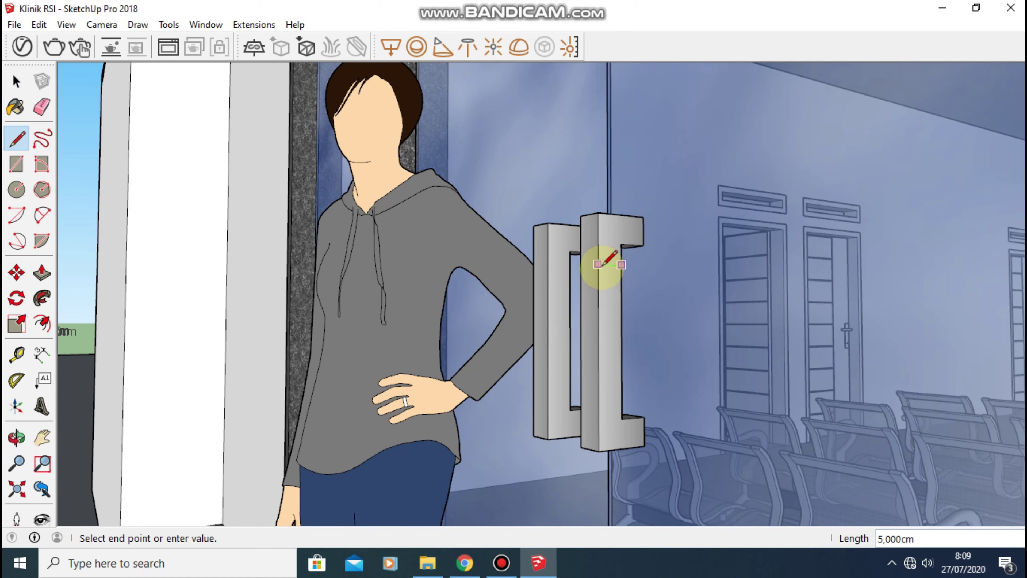
left_click(598, 265)
left_click(621, 243)
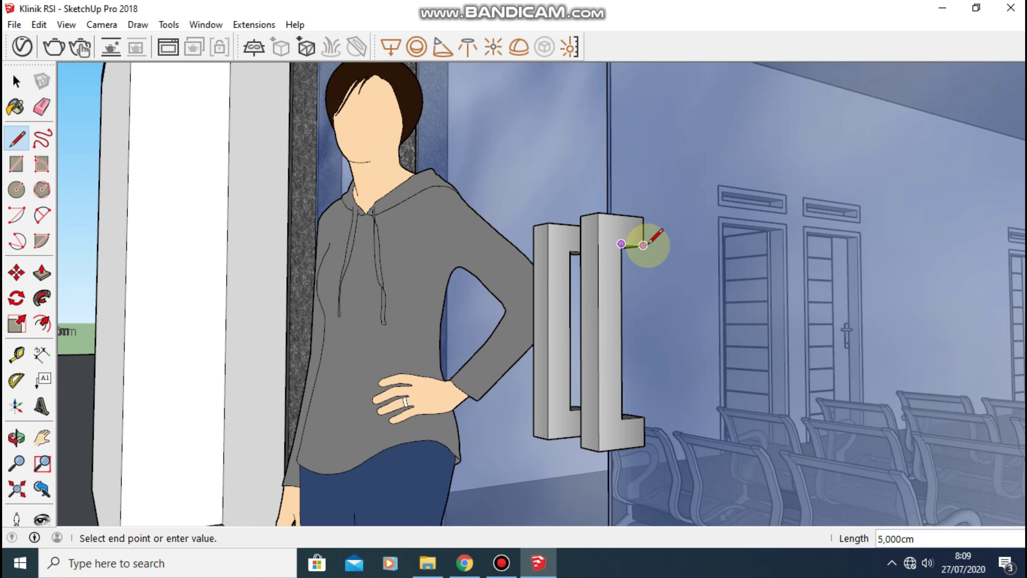
left_click(643, 245)
left_click(597, 212)
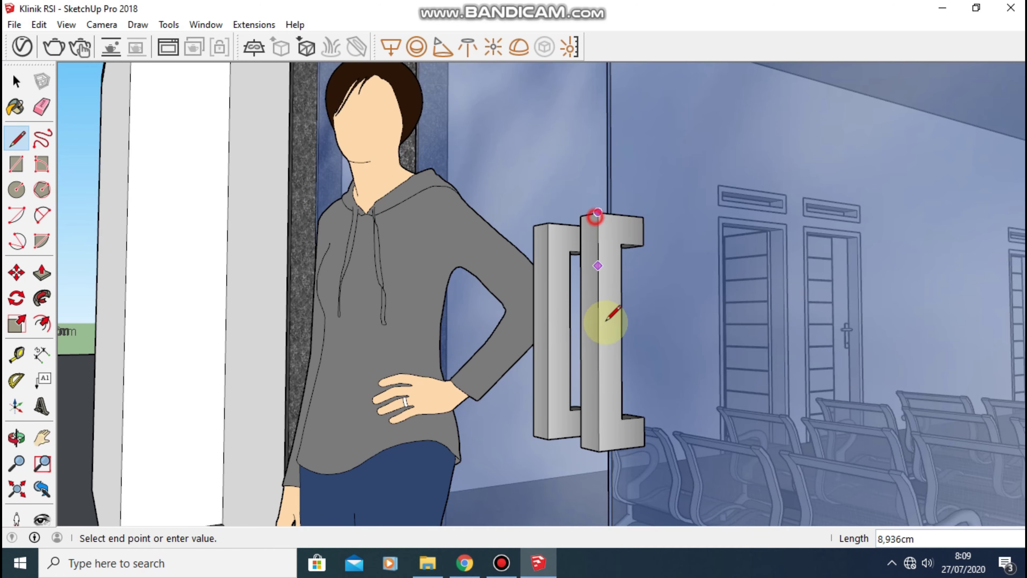
left_click(598, 450)
scroll(598, 450, "down", 5)
scroll(333, 344, "down", 5)
mouse_move(333, 344)
middle_mouse_down()
mouse_move(584, 317)
mouse_move(648, 363)
mouse_move(653, 284)
mouse_move(763, 220)
mouse_move(872, 276)
mouse_move(619, 236)
mouse_move(678, 282)
mouse_move(366, 204)
mouse_move(503, 293)
mouse_move(470, 344)
middle_mouse_up()
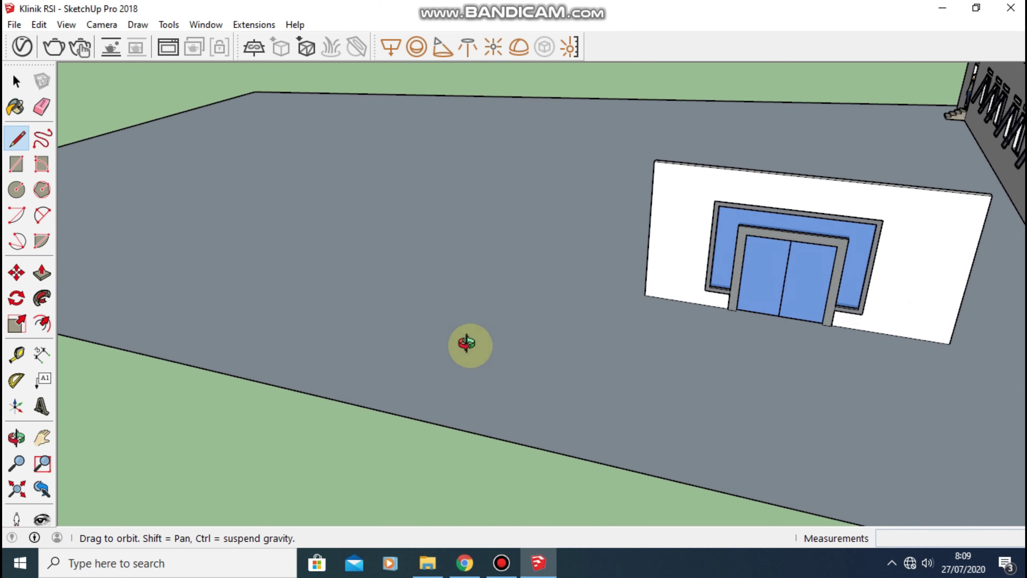
Draw a 5 by 5 cm rectangle on the open ground.
scroll(477, 356, "up", 3)
scroll(479, 358, "up", 3)
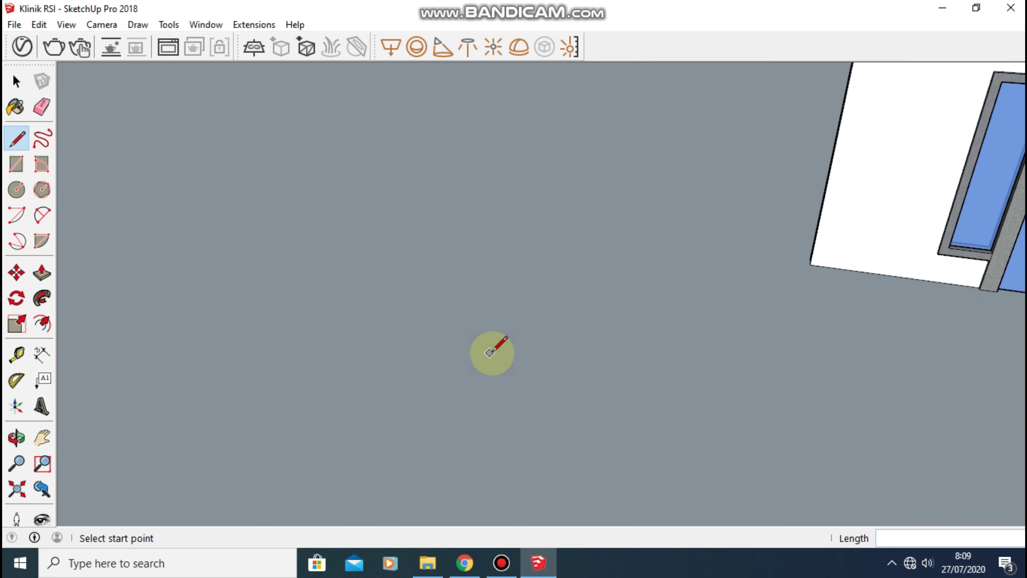
key("r")
left_click(508, 352)
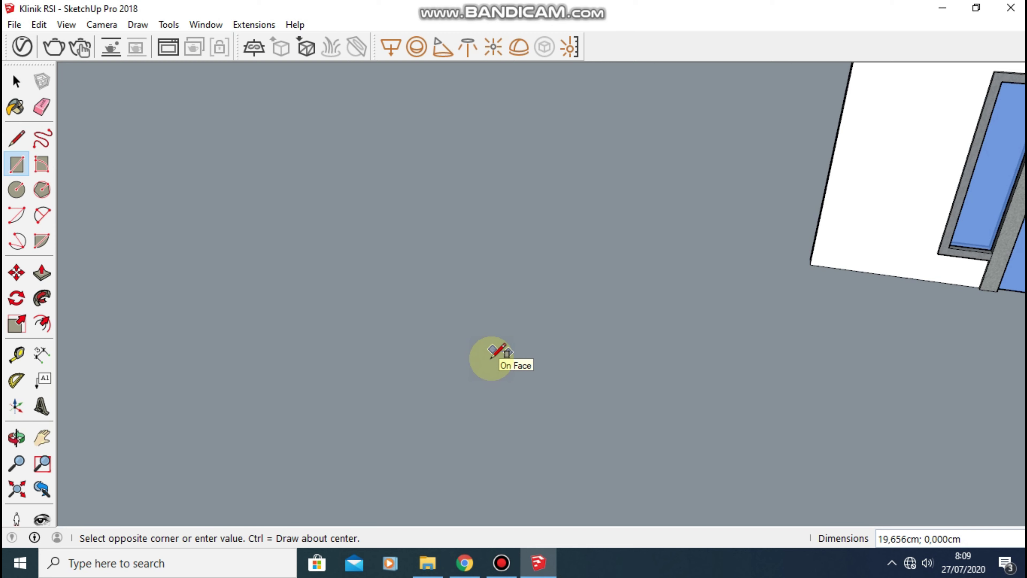
type("5;5")
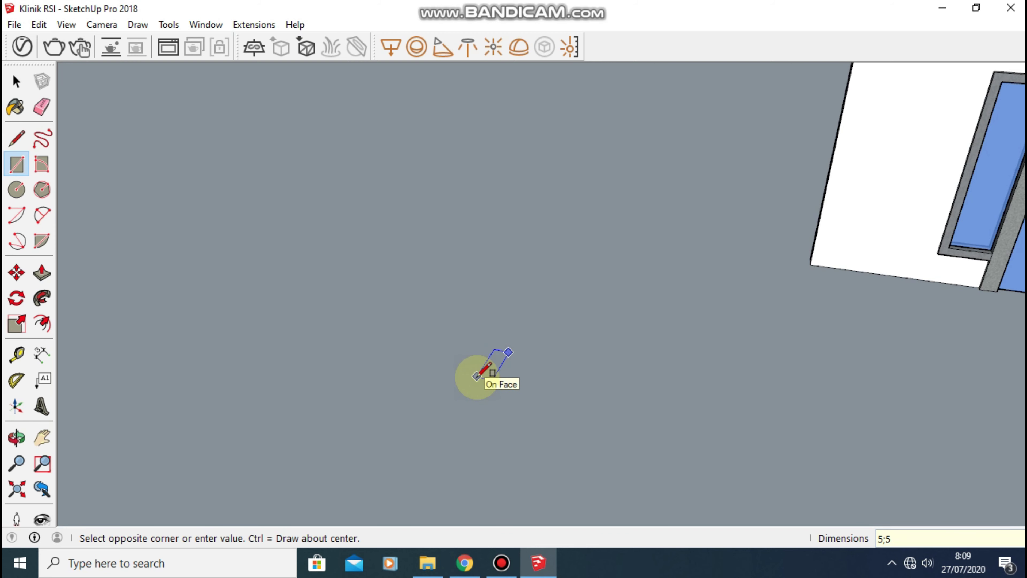
scroll(485, 371, "up", 2)
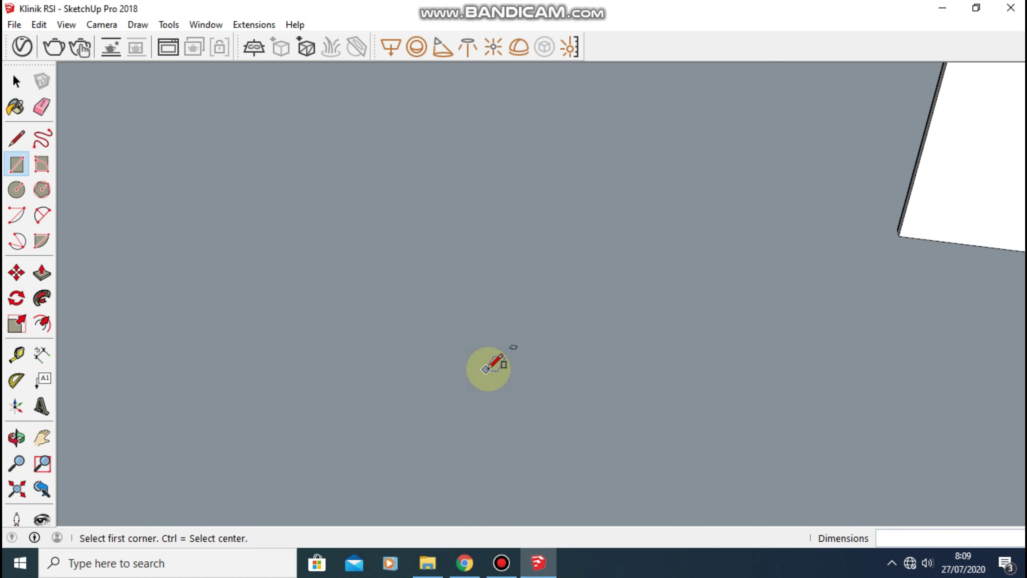
scroll(498, 360, "up", 2)
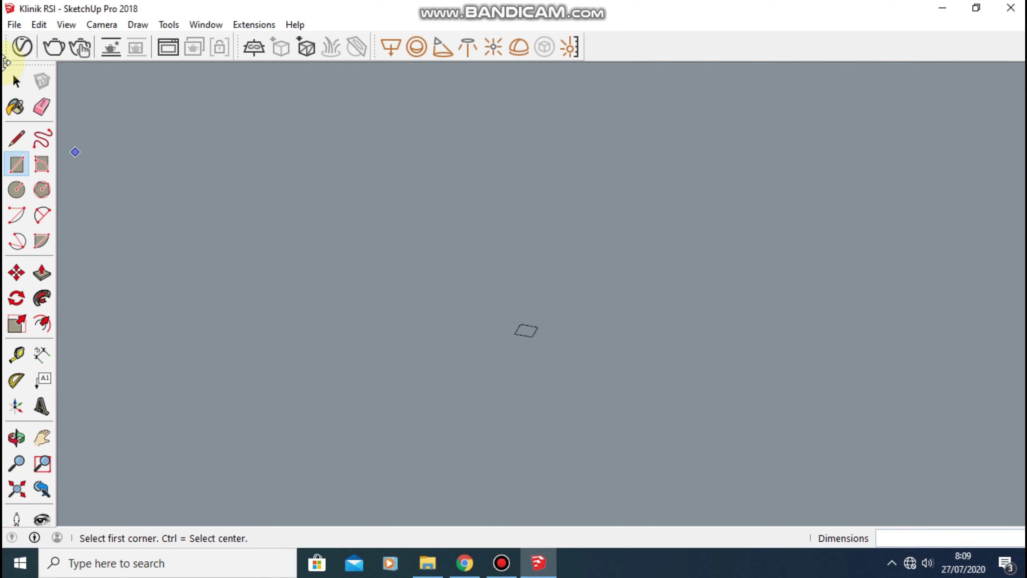
Make the small rectangle a group and open it for editing.
left_click(16, 81)
left_click(526, 330)
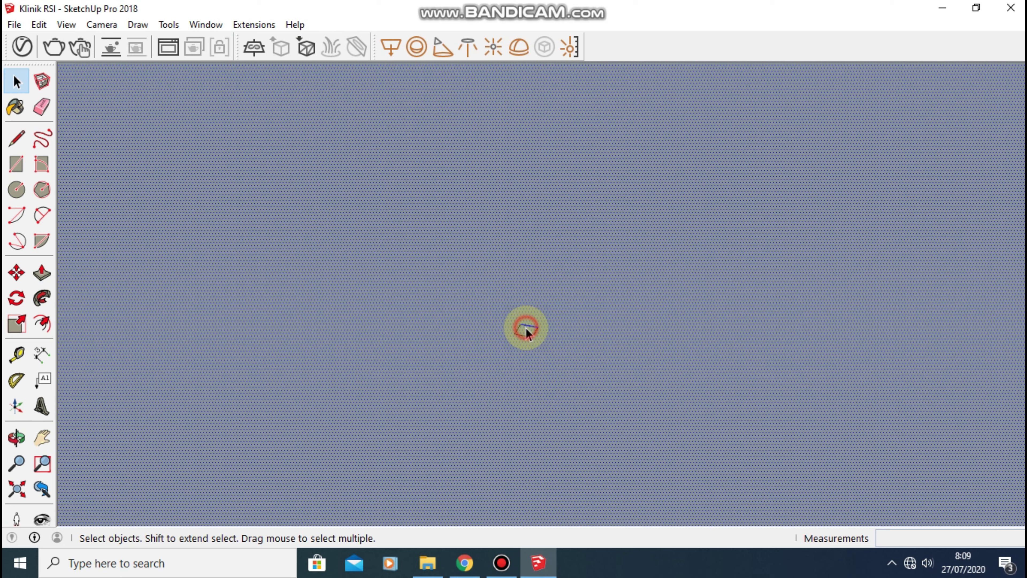
right_click(525, 330)
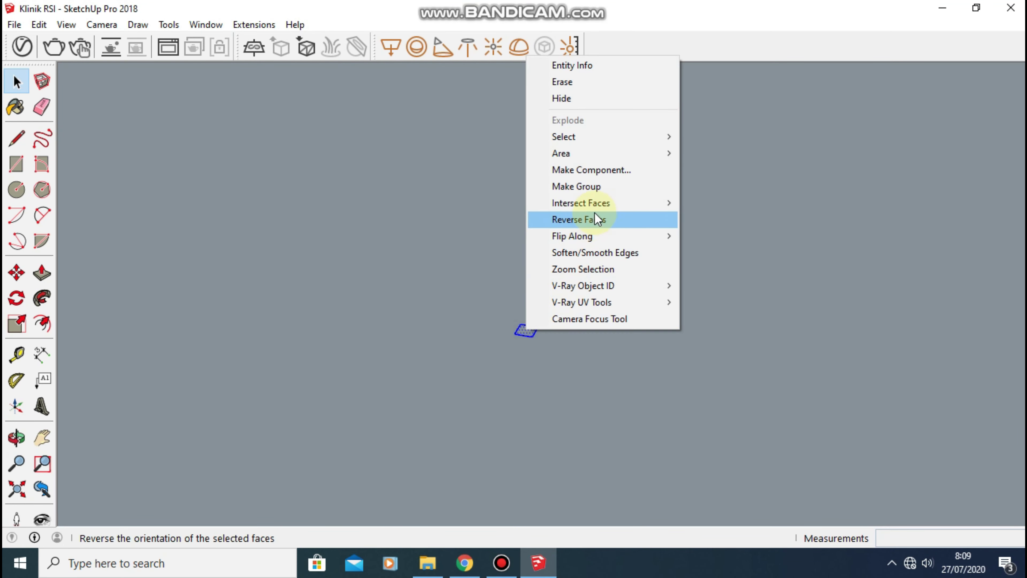
left_click(603, 187)
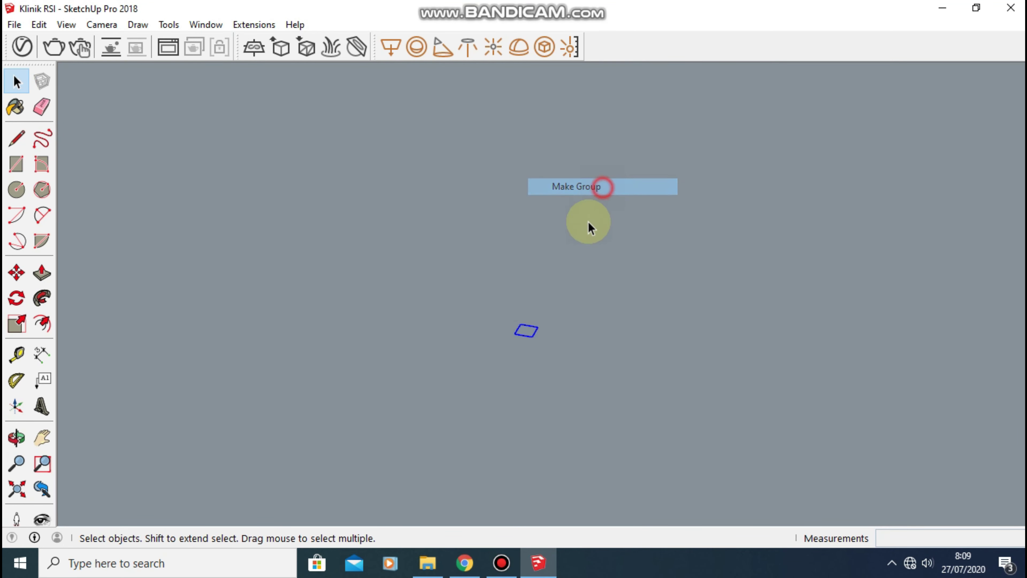
double_click(529, 330)
key("p")
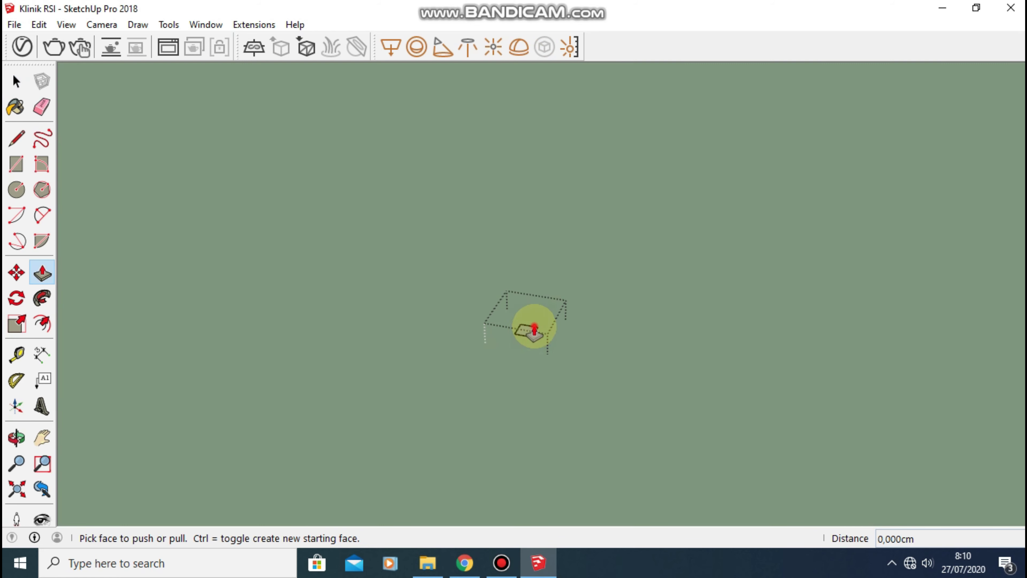
left_click_drag(531, 332, 550, 213)
type("40")
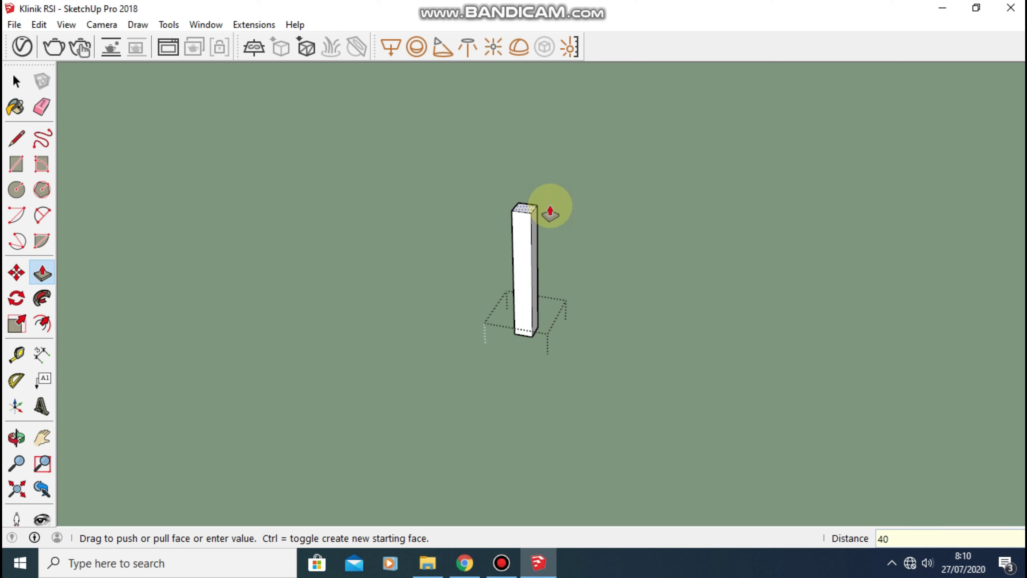
key("Return")
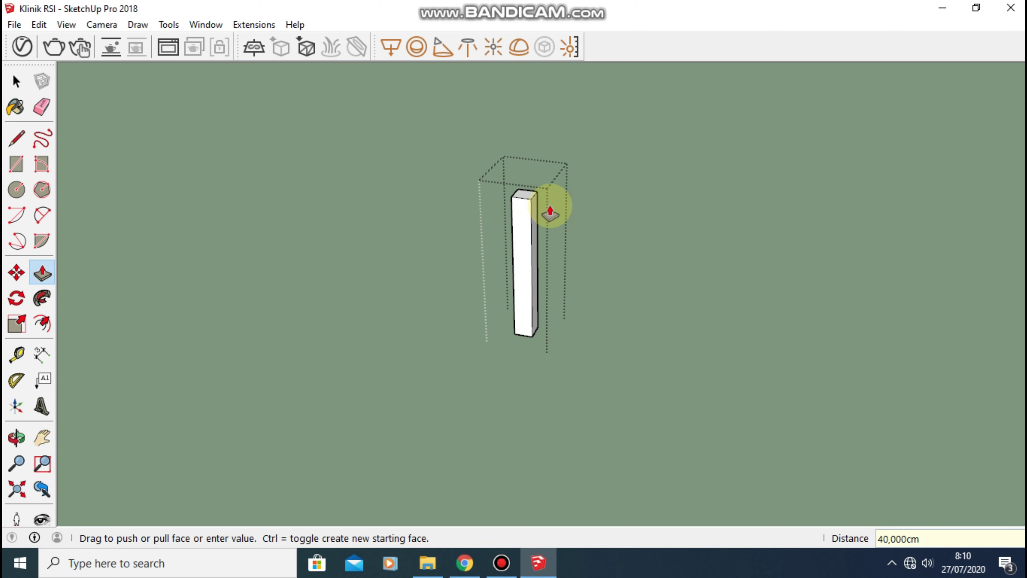
left_click(16, 81)
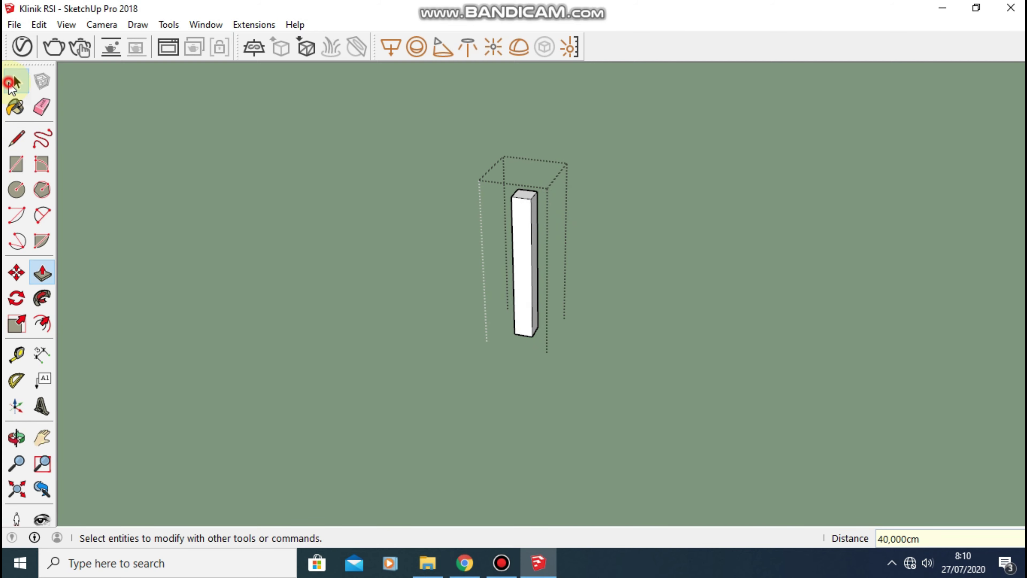
key("ctrl+z")
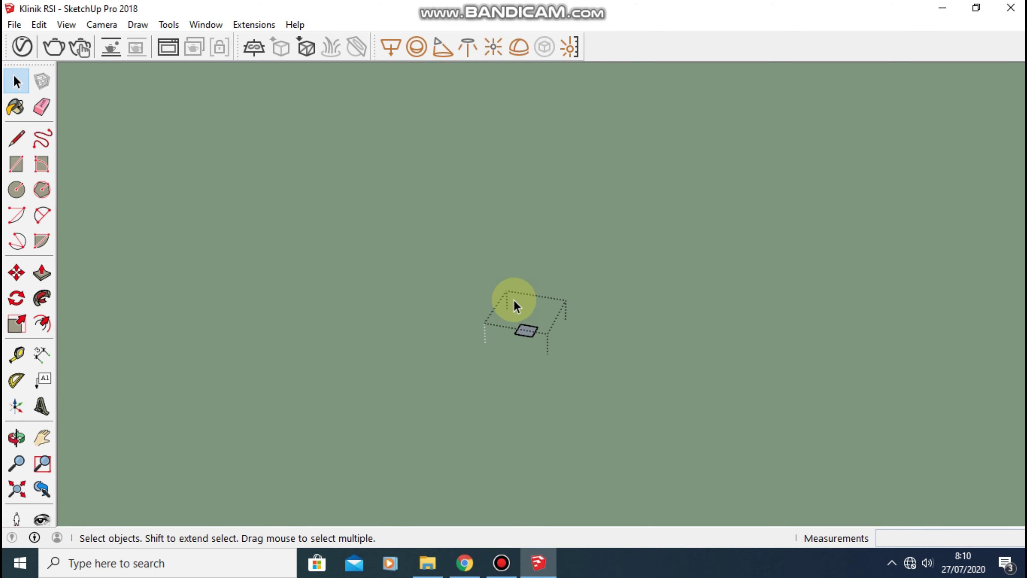
Paint the small rectangle with Metal Corrugated Shiny from the Metal collection.
left_click(15, 107)
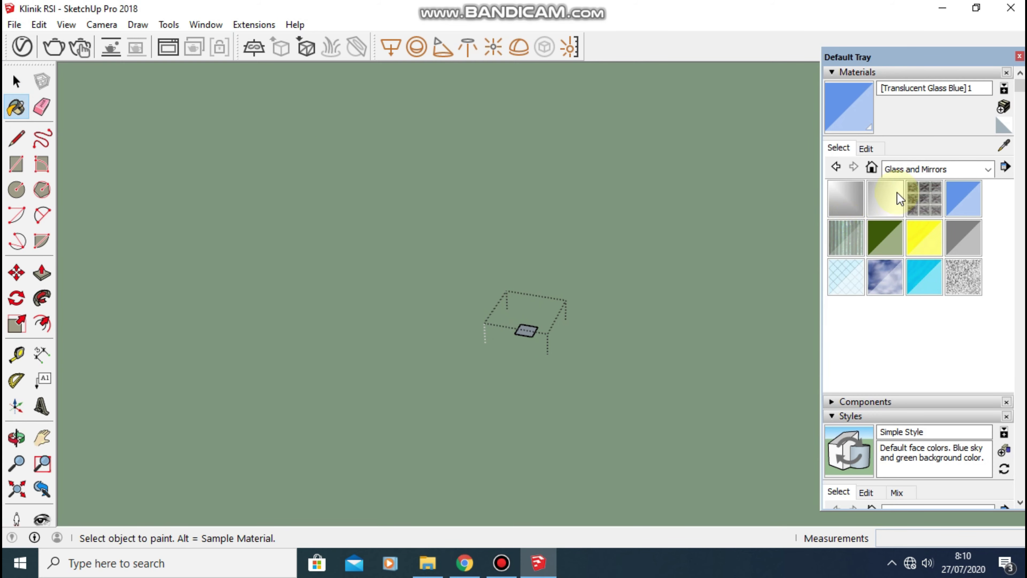
left_click(942, 174)
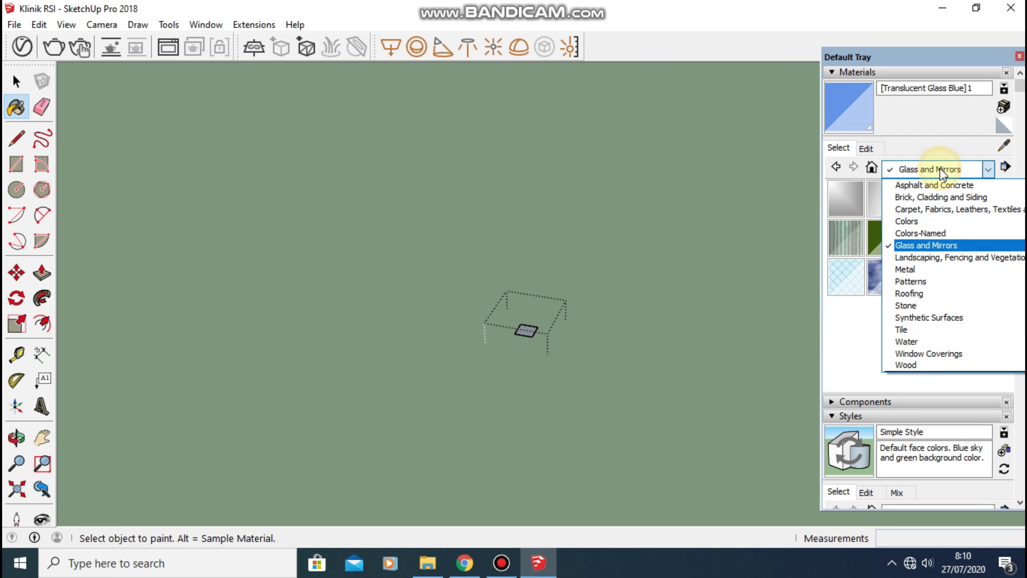
left_click(908, 269)
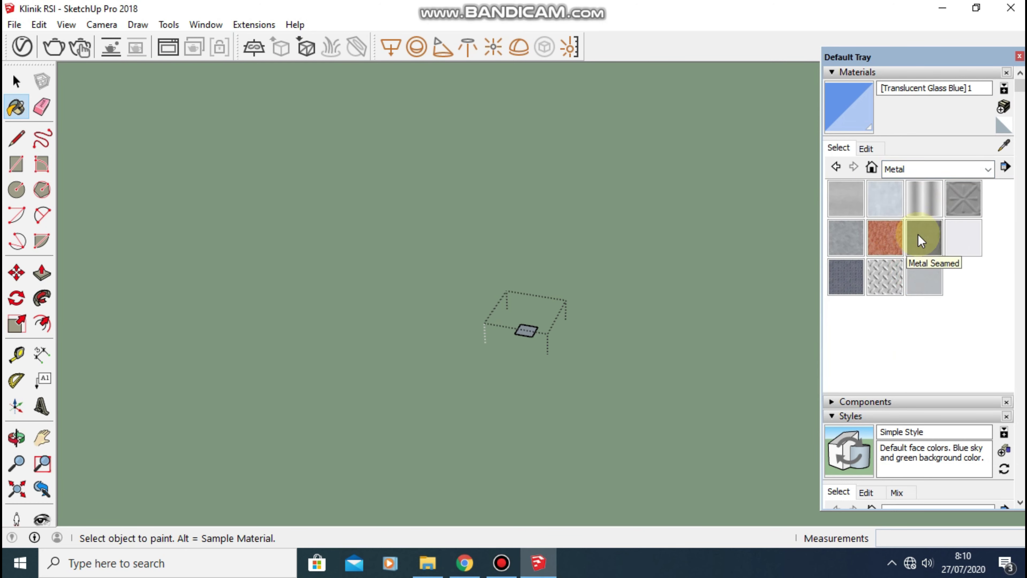
left_click(930, 200)
left_click(526, 328)
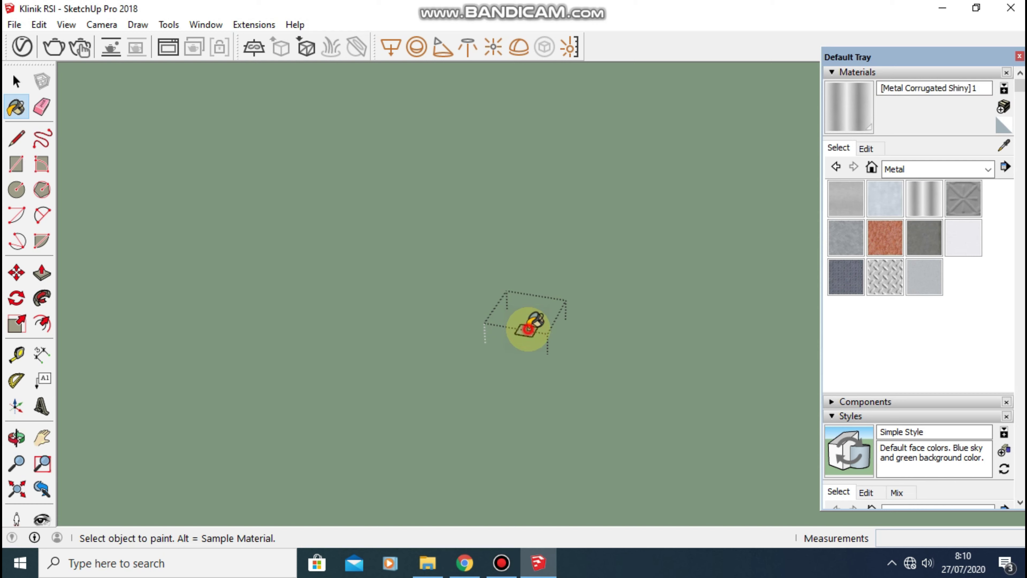
Adjust the corrugated metal material's brightness and close the materials tray.
left_click(16, 81)
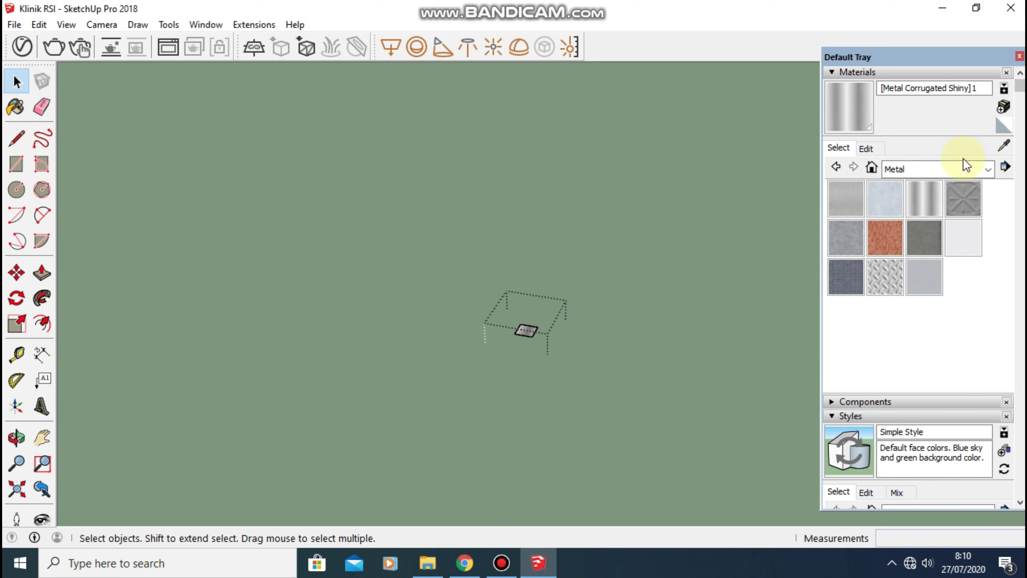
left_click(926, 191)
left_click(870, 148)
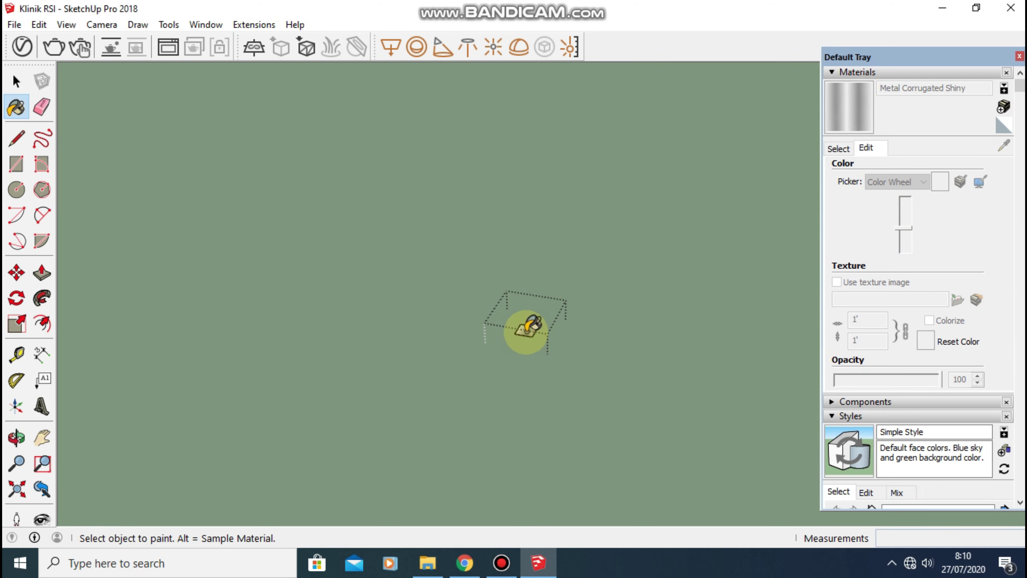
left_click(526, 330)
left_click_drag(912, 213, 916, 223)
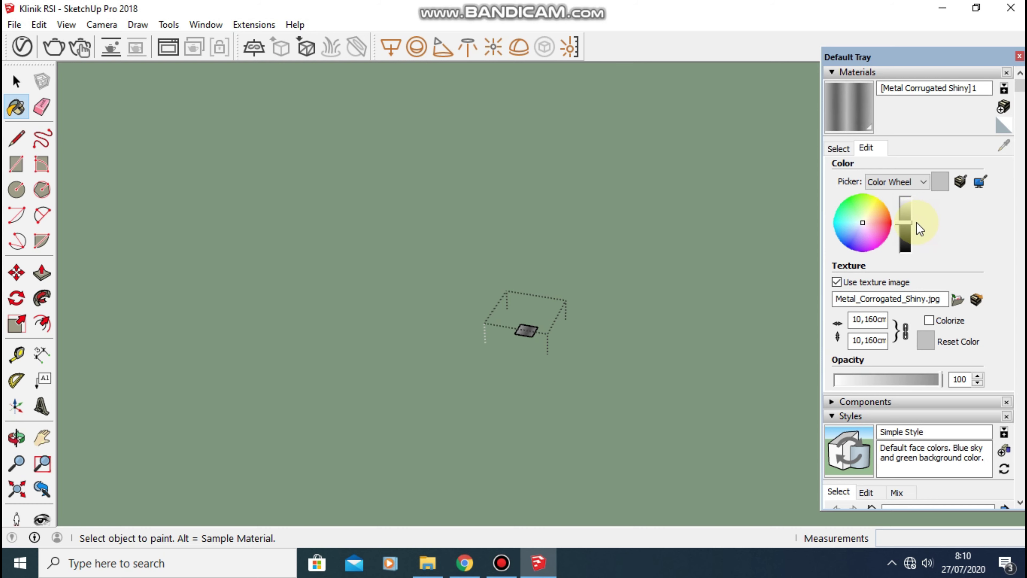
left_click(1019, 56)
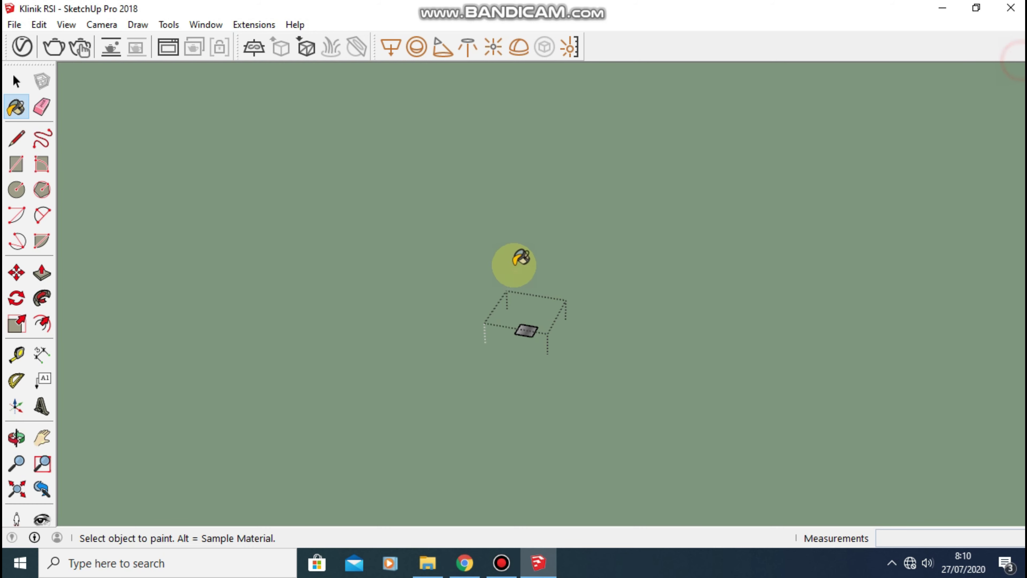
Extrude the metal square upward into a 40 cm tall column.
key("p")
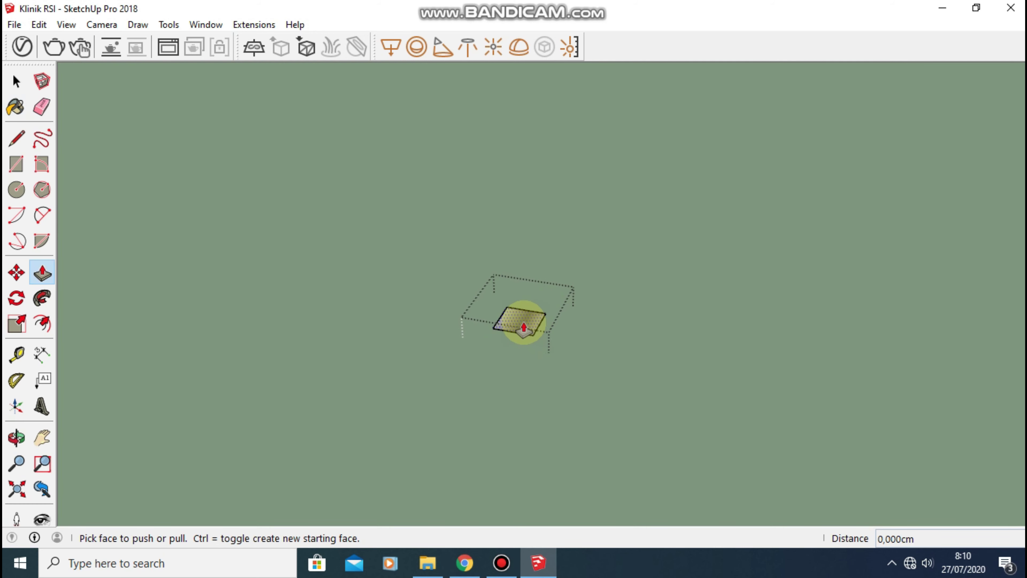
left_click_drag(528, 330, 520, 259)
type("0000")
key("Return")
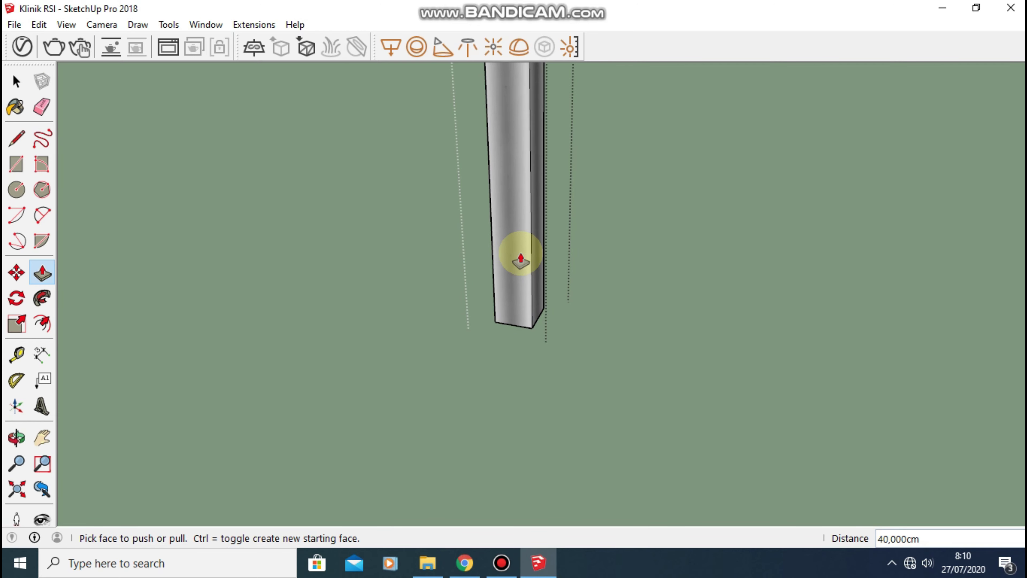
scroll(521, 259, "down", 3)
scroll(519, 247, "down", 2)
mouse_move(518, 241)
middle_mouse_down()
mouse_move(328, 244)
mouse_move(573, 179)
mouse_move(339, 200)
mouse_move(592, 179)
mouse_move(462, 151)
mouse_move(600, 183)
middle_mouse_up()
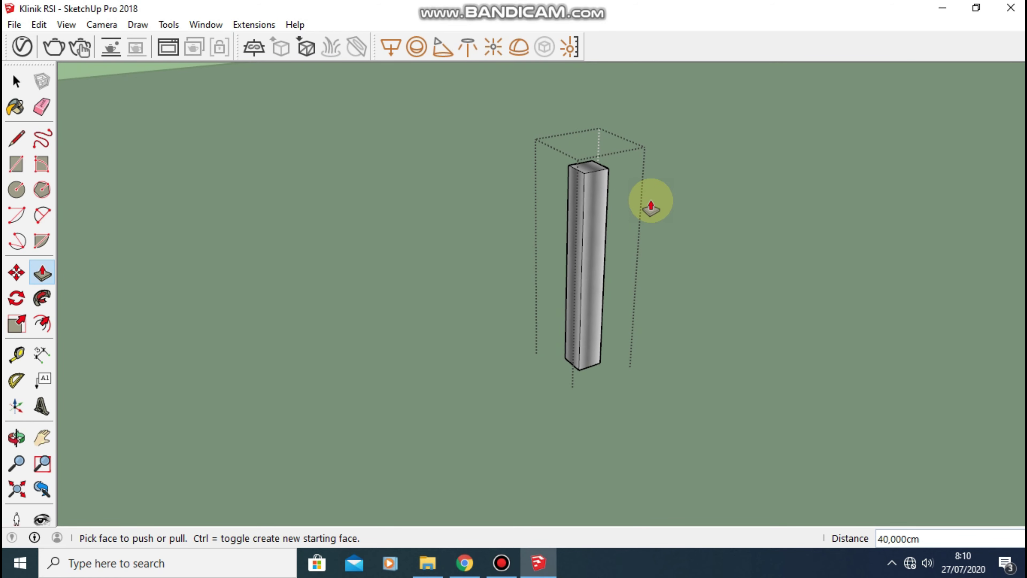
Draw rectangles near the column's top and base and pull each out 5 cm into arms.
key("r")
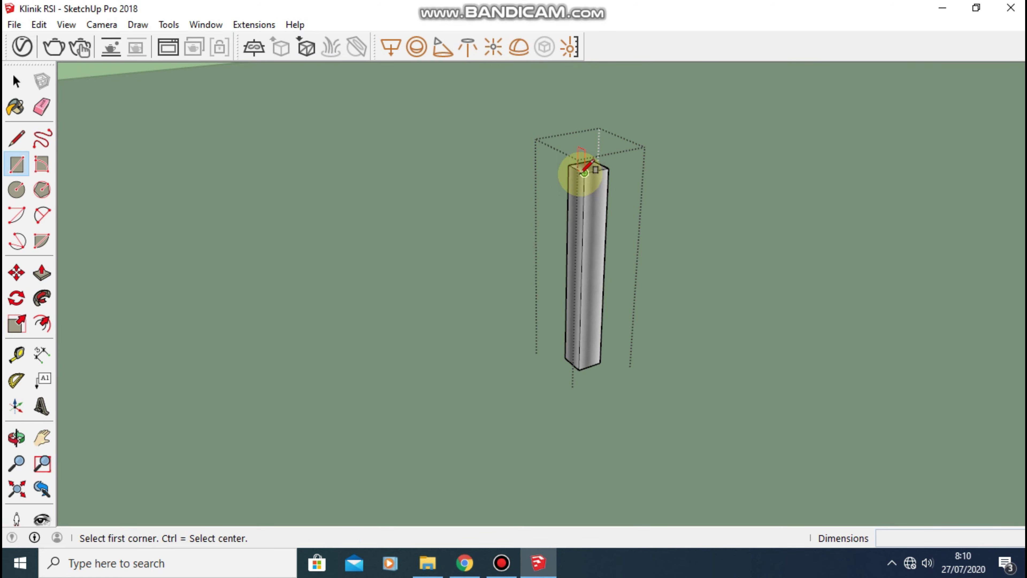
left_click(582, 175)
type("5;5")
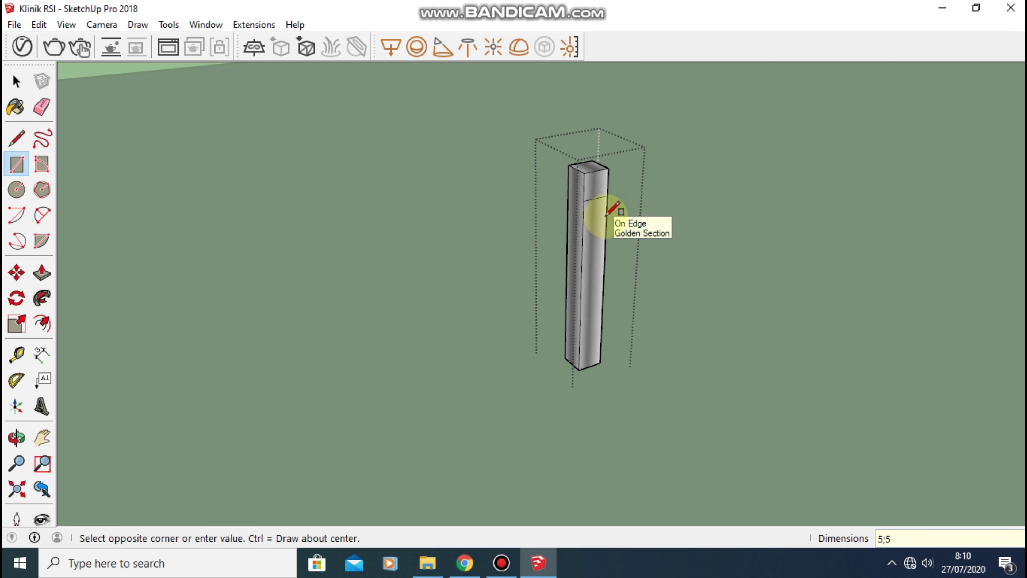
left_click(605, 215)
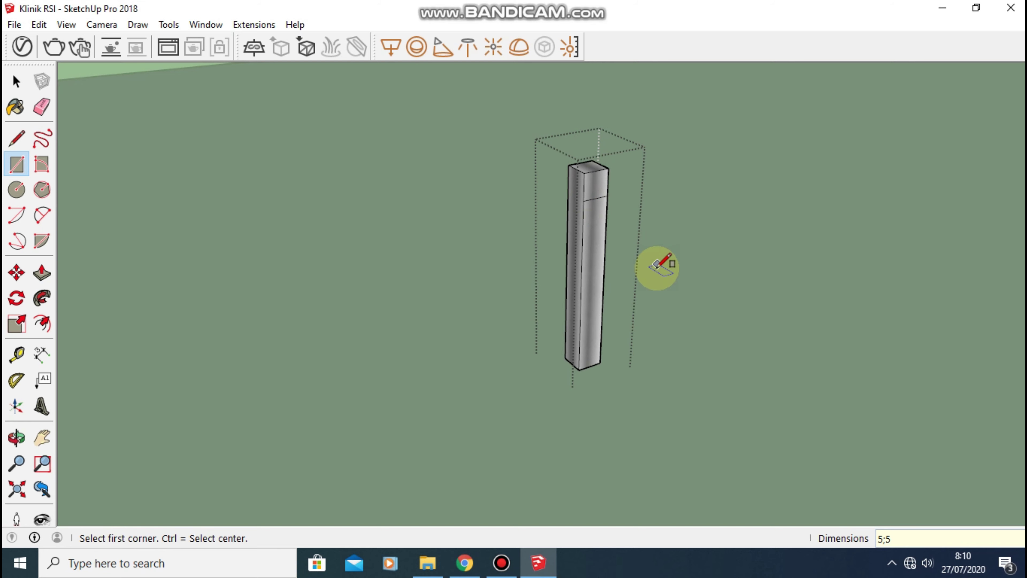
left_click(579, 370)
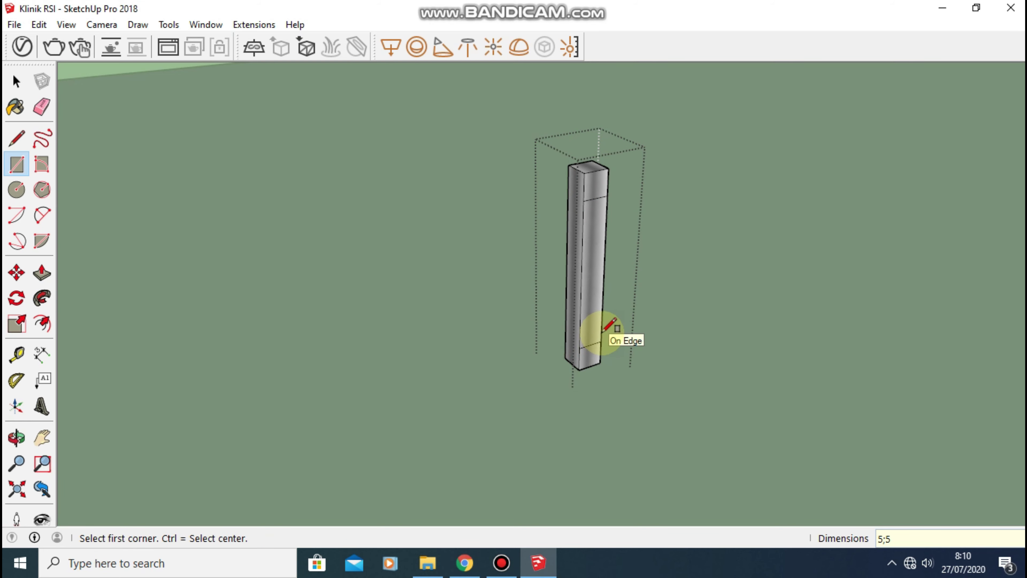
key("p")
left_click(598, 343)
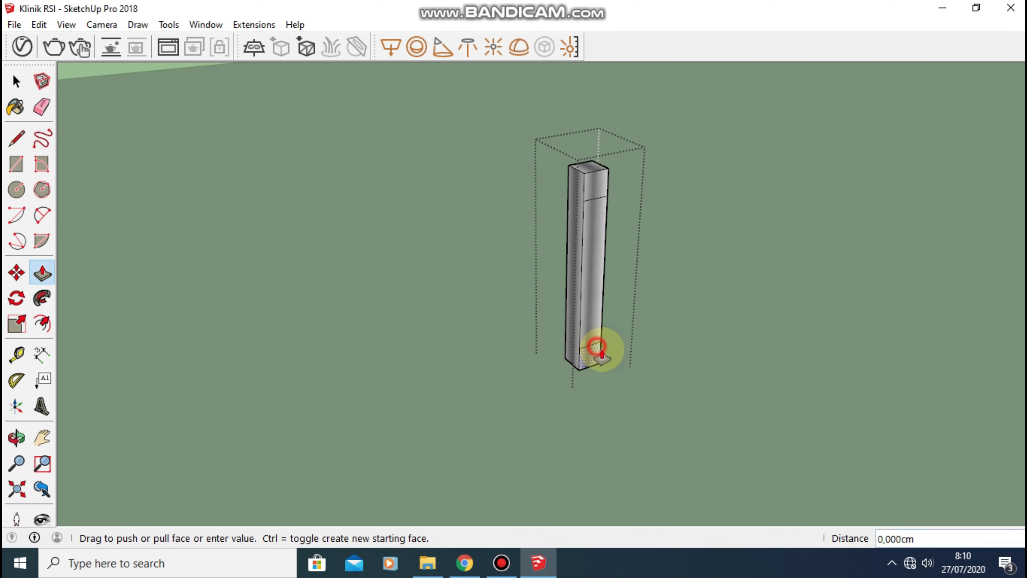
type("5")
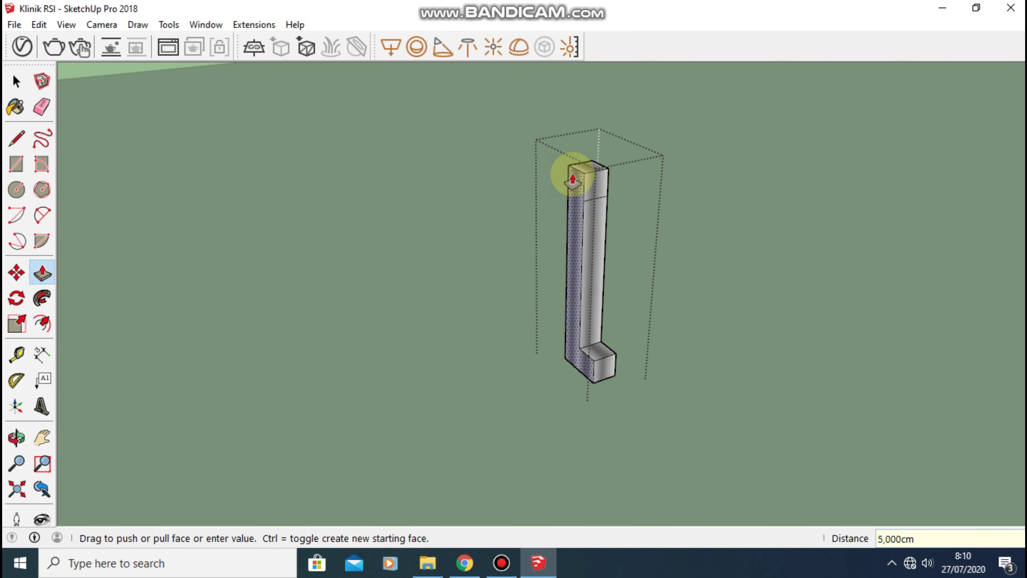
left_click(593, 185)
type("5")
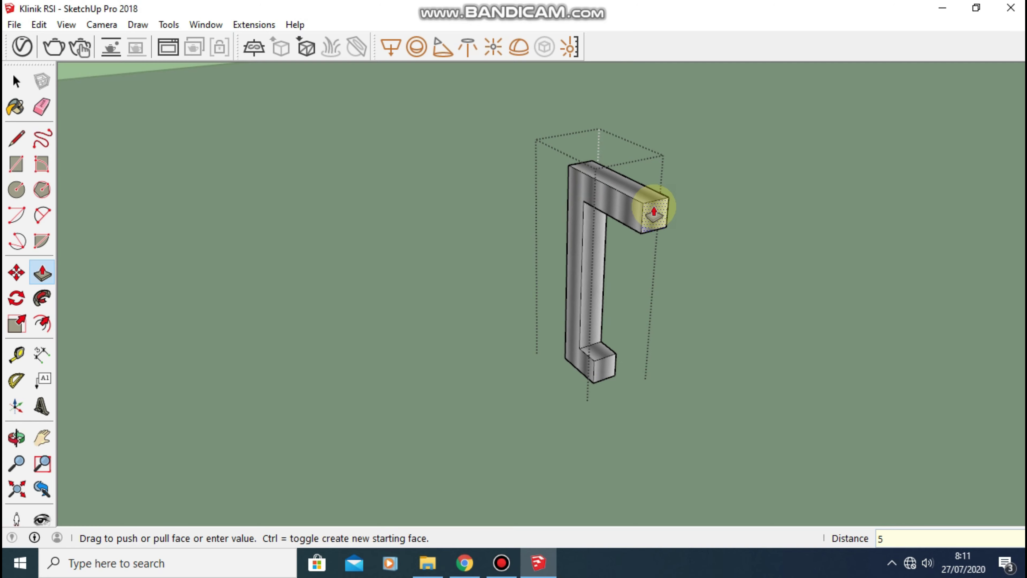
key("Return")
Select the metal handle bracket and move it from its corner toward the glass double door.
left_click(16, 81)
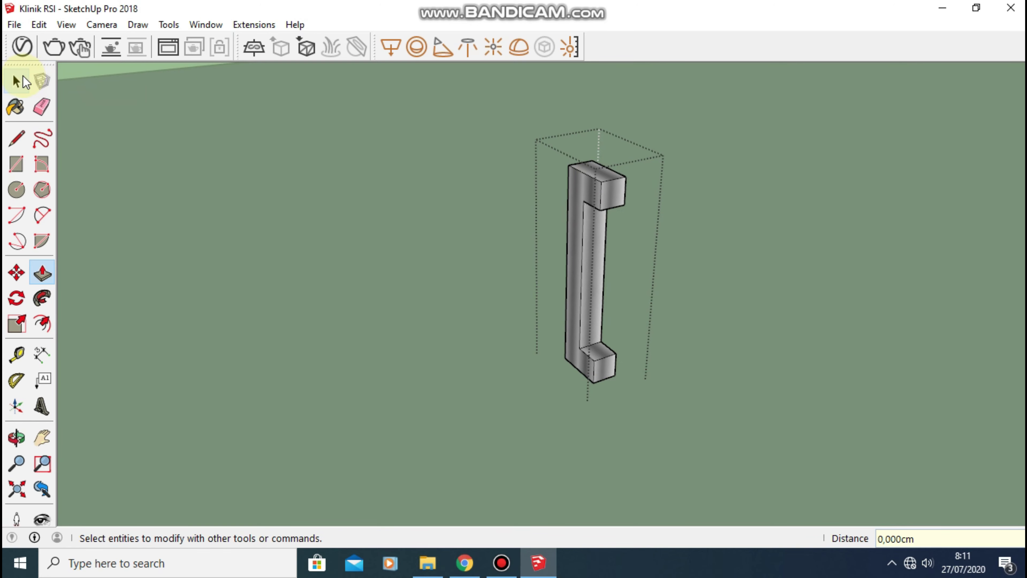
left_click(240, 151)
mouse_move(298, 174)
middle_mouse_down()
mouse_move(656, 241)
mouse_move(475, 272)
mouse_move(608, 209)
mouse_move(516, 232)
mouse_move(509, 276)
middle_mouse_up()
left_click(514, 242)
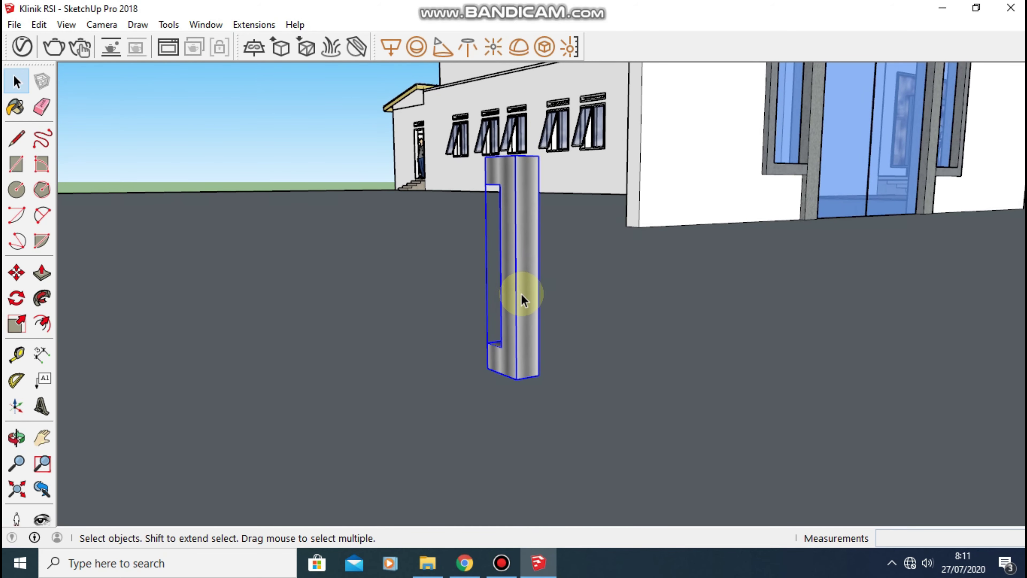
key("m")
left_click(489, 344)
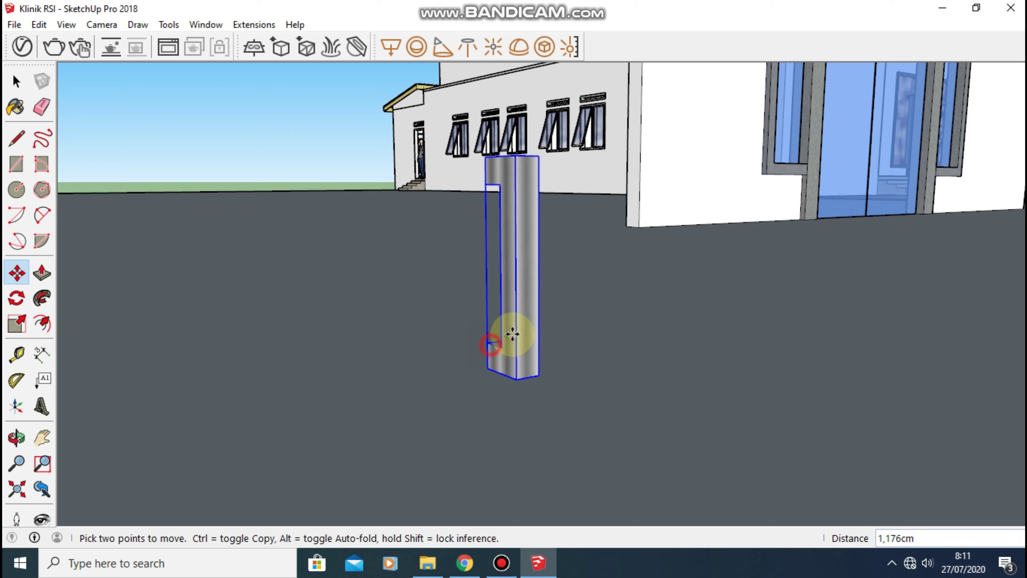
mouse_move(768, 298)
middle_mouse_down()
mouse_move(470, 374)
mouse_move(808, 153)
mouse_move(658, 264)
mouse_move(686, 203)
middle_mouse_up()
scroll(808, 153, "up", 3)
scroll(778, 163, "up", 3)
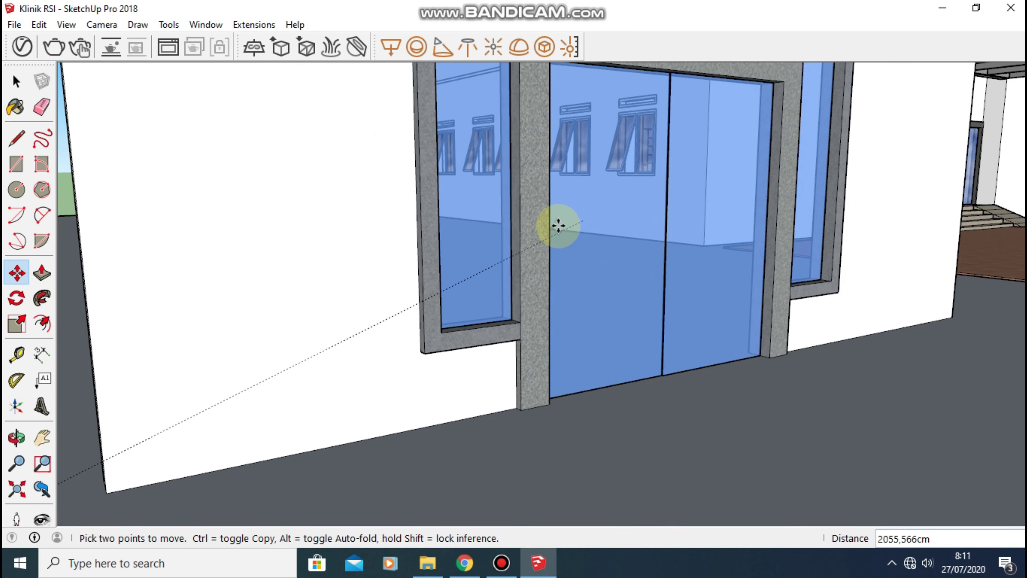
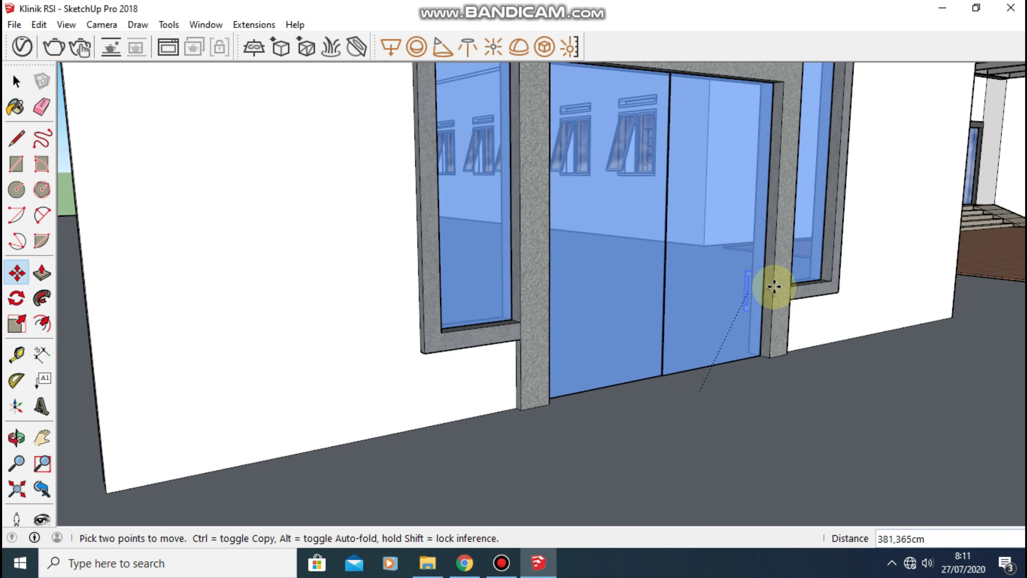
Draw a line leftward from the entrance wall's top corner.
scroll(831, 173, "down", 2)
scroll(868, 332, "down", 2)
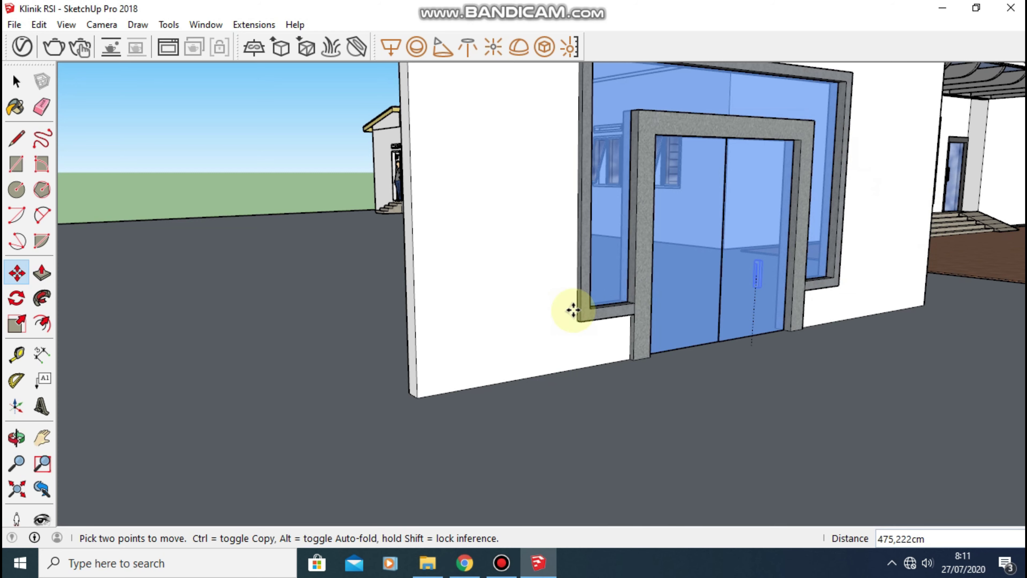
scroll(423, 285, "down", 2)
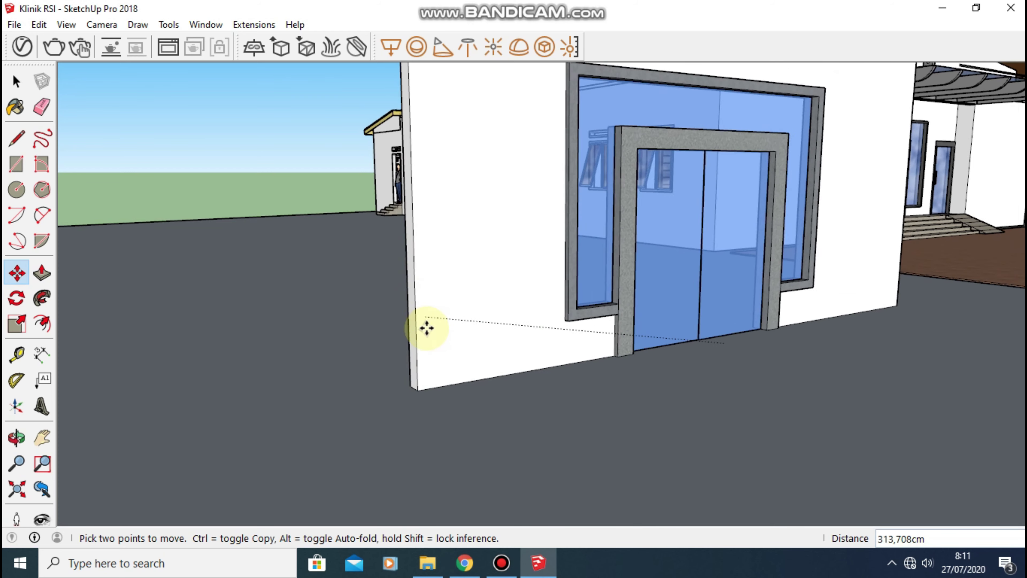
key("Escape")
mouse_move(397, 423)
middle_mouse_down()
mouse_move(321, 362)
mouse_move(612, 404)
mouse_move(502, 399)
mouse_move(404, 346)
mouse_move(481, 347)
middle_mouse_up()
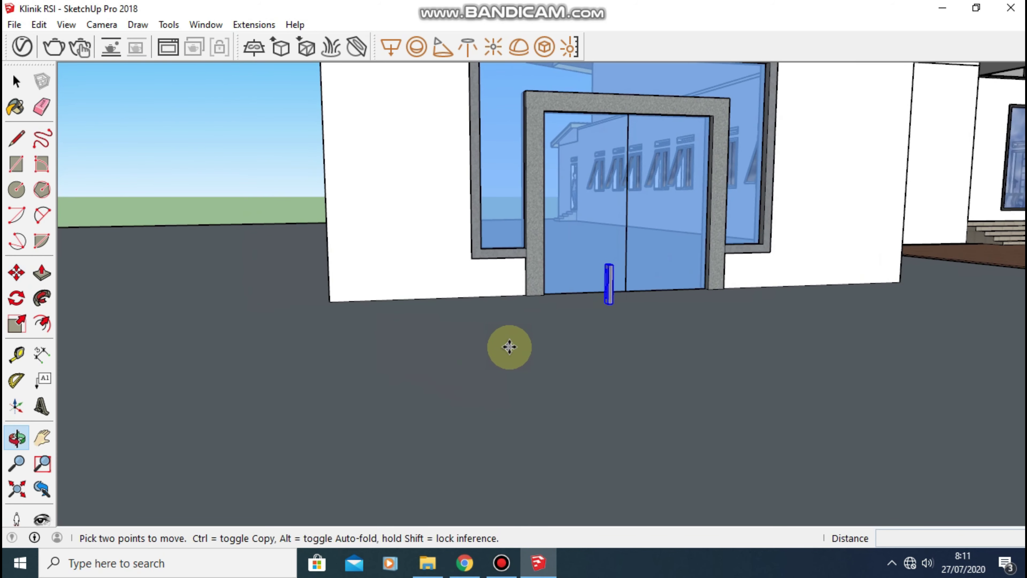
key("r")
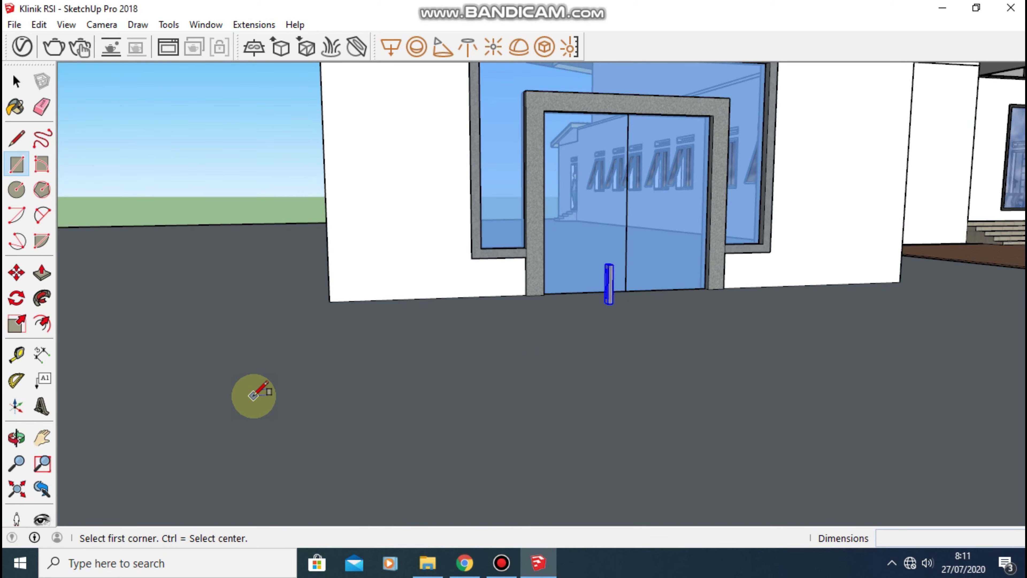
key("l")
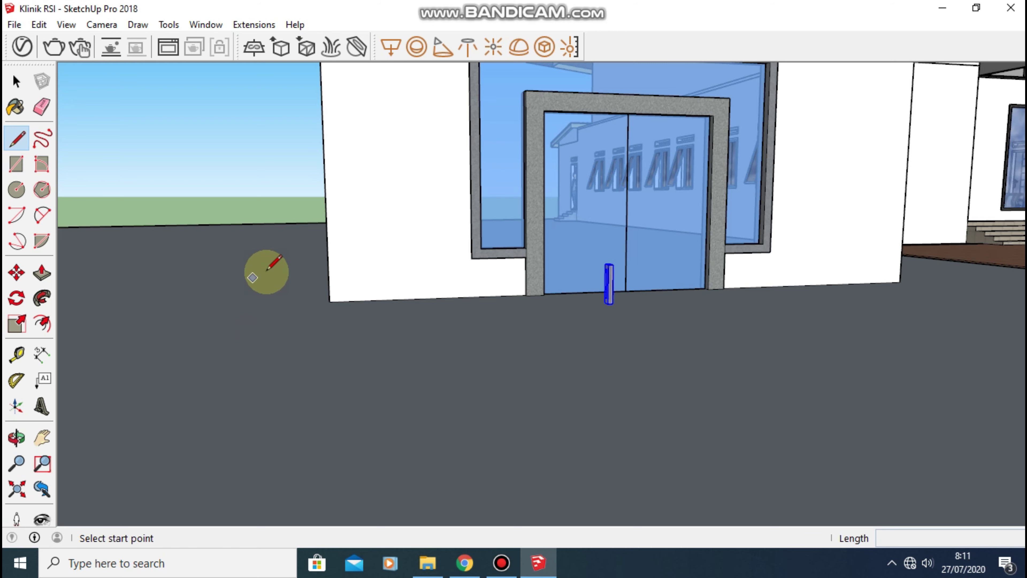
middle_click_drag(282, 262, 424, 394, "shift")
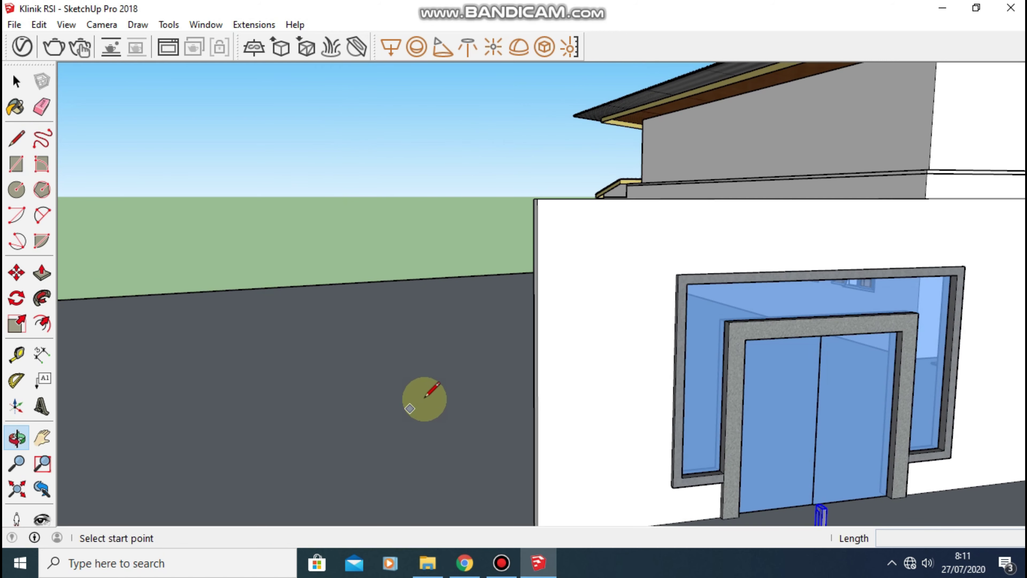
left_click(536, 198)
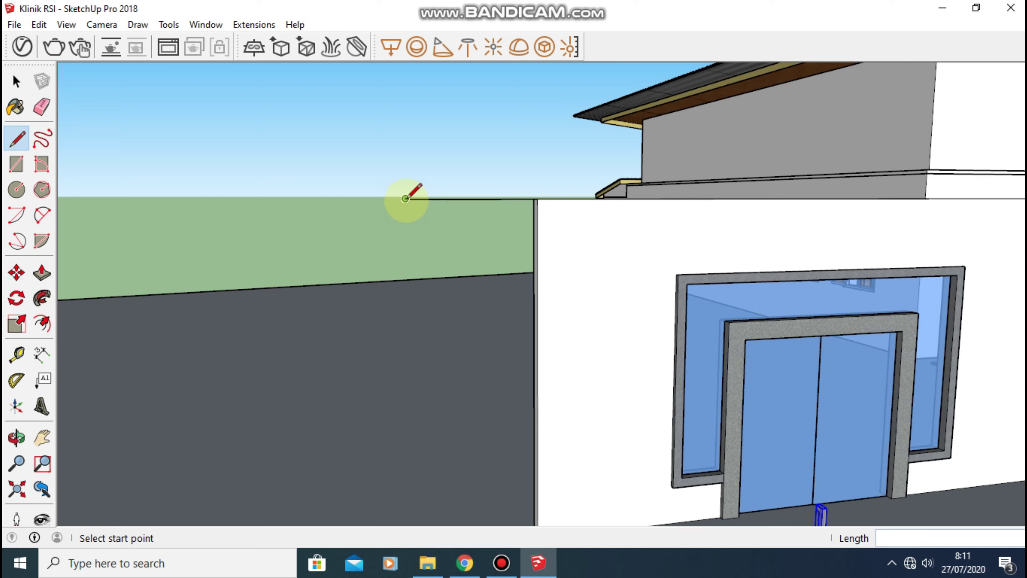
left_click(405, 198)
Draw a tall thin rectangular post starting at the line's left end.
key("r")
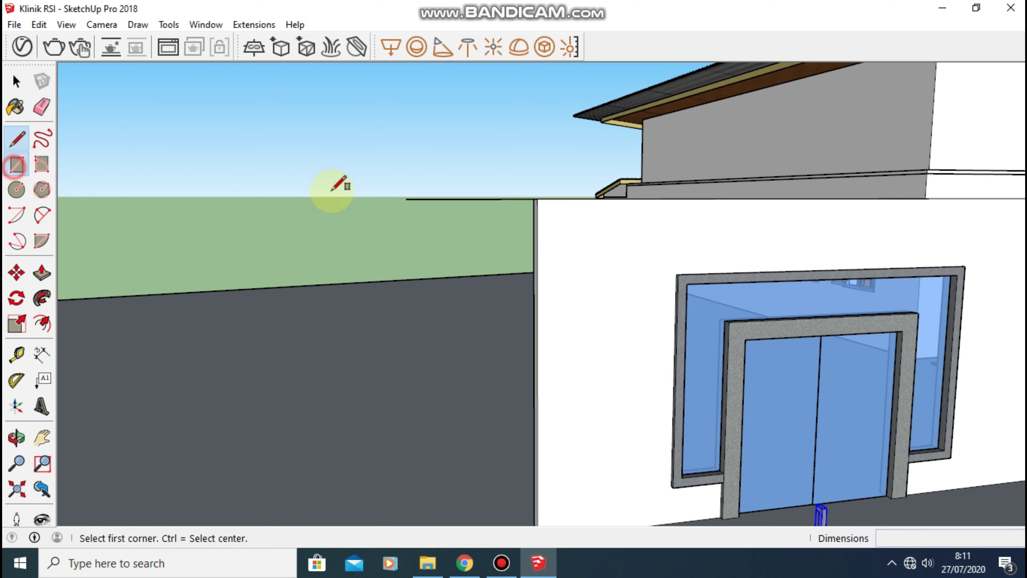
left_click(407, 198)
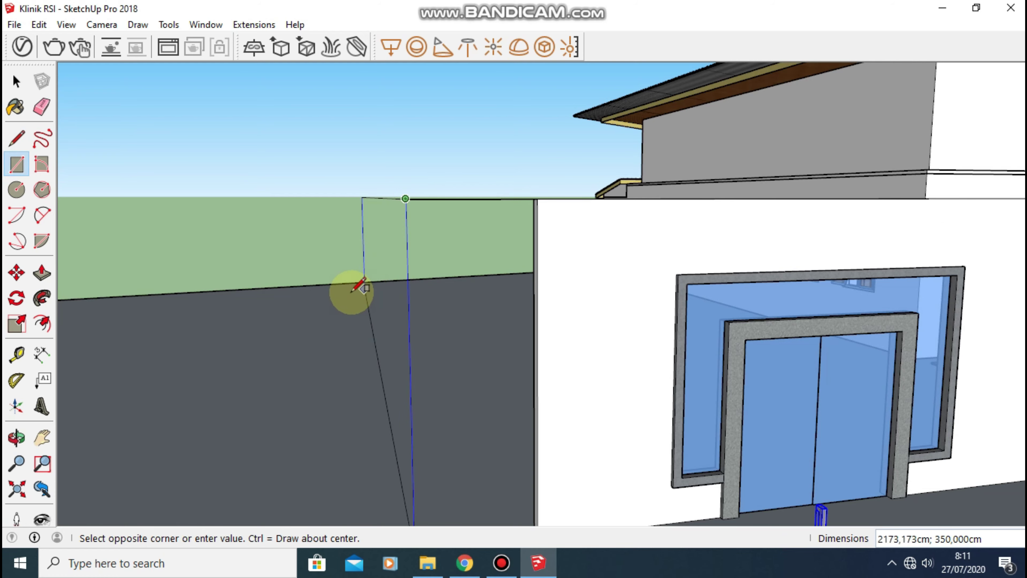
scroll(481, 408, "down", 3)
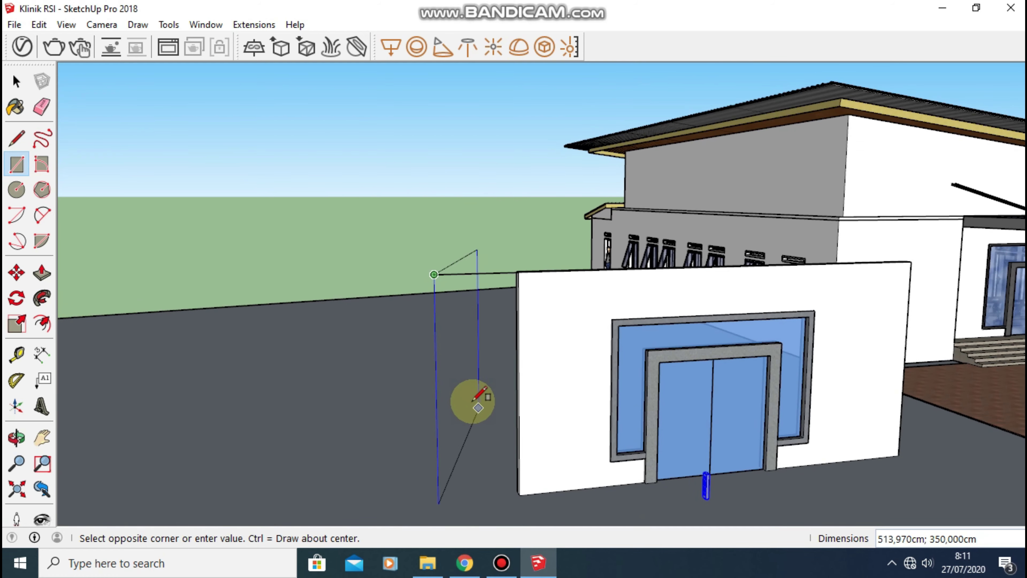
scroll(472, 404, "up", 1)
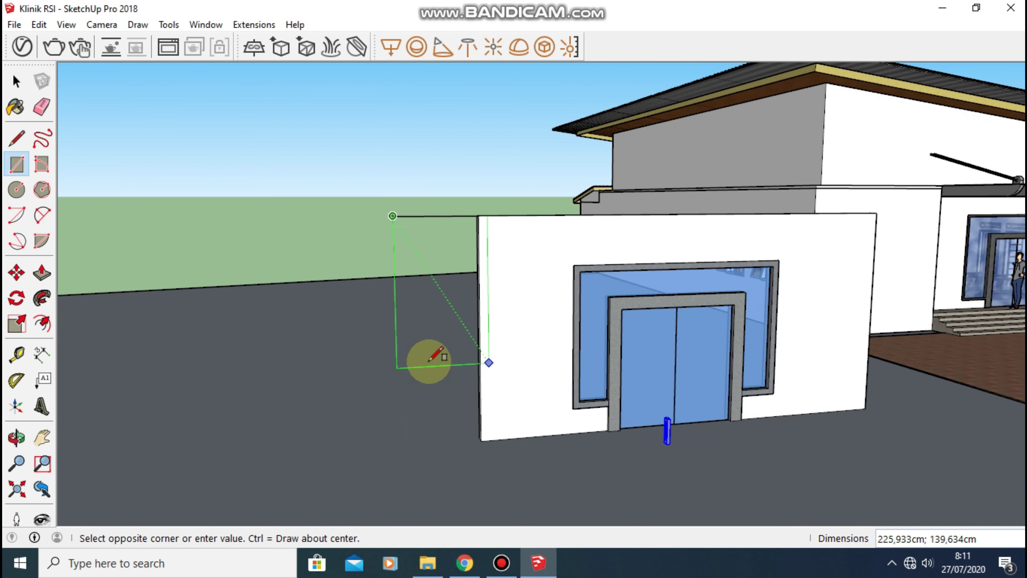
middle_click_drag(429, 360, 390, 356)
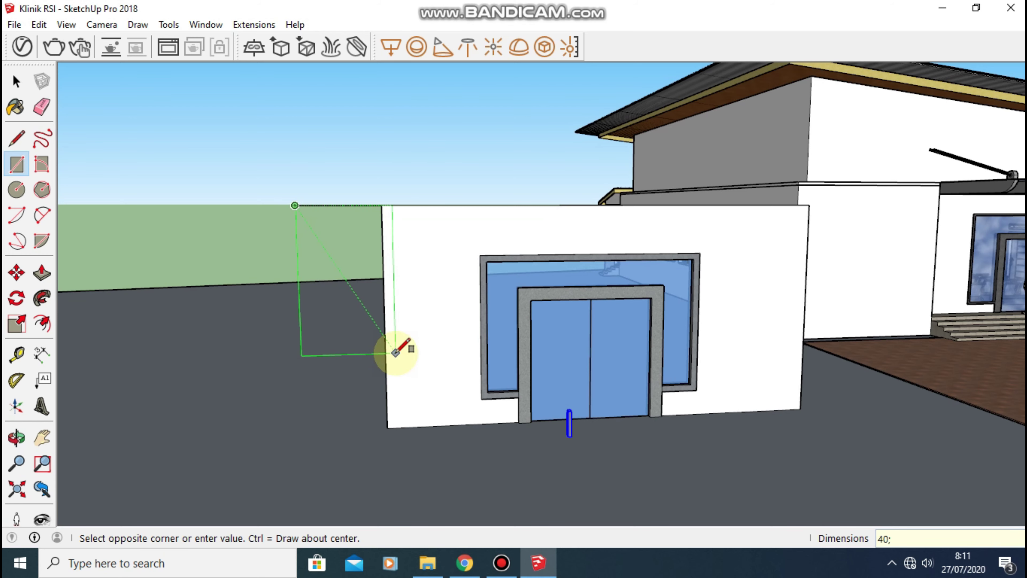
scroll(298, 224, "up", 1)
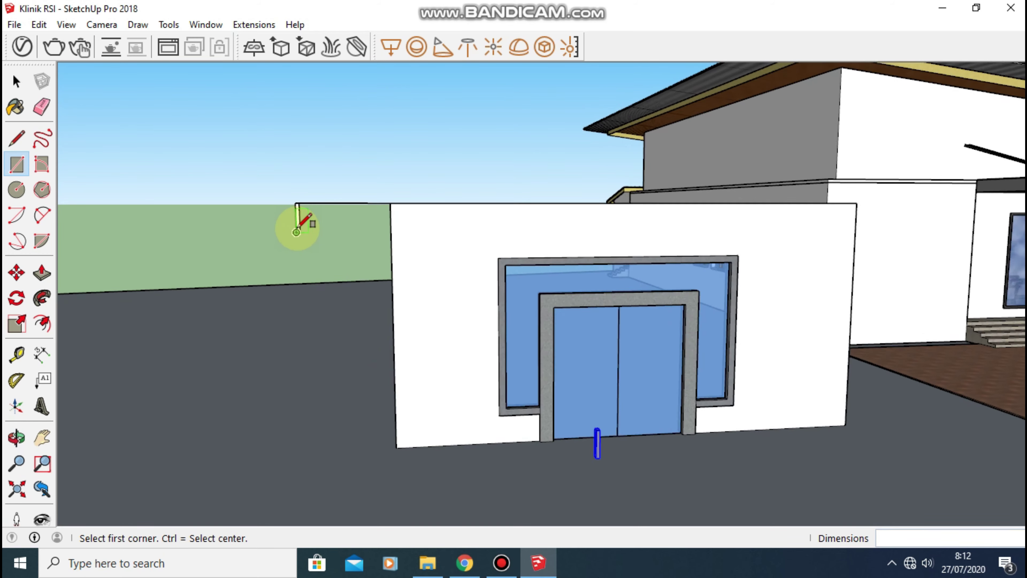
scroll(299, 225, "up", 2)
scroll(297, 232, "up", 1)
scroll(296, 239, "up", 1)
key("b")
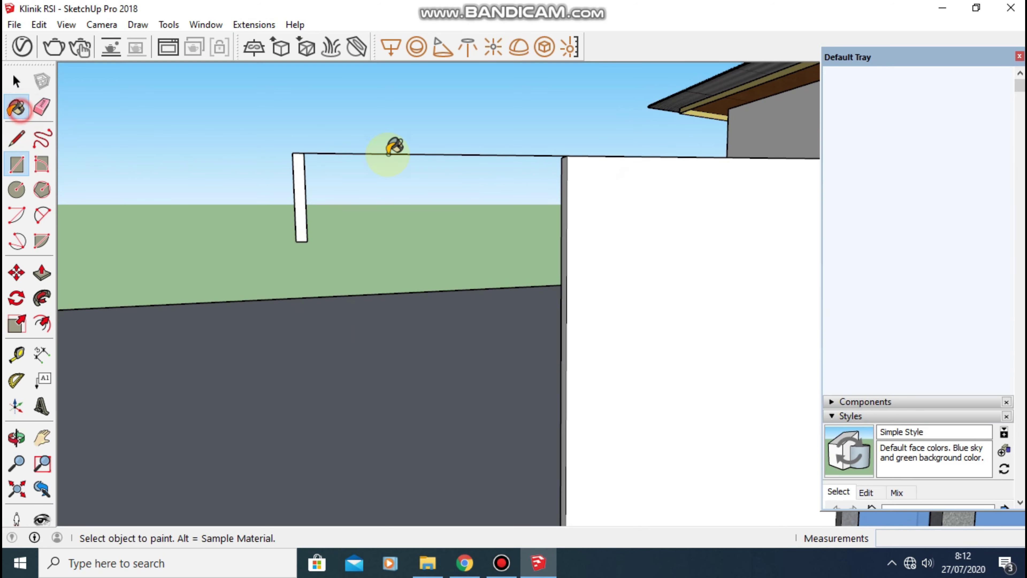
Paint the upright post with the Metal Corrugated Shiny material.
left_click(299, 172)
scroll(300, 171, "up", 1)
scroll(301, 170, "up", 1)
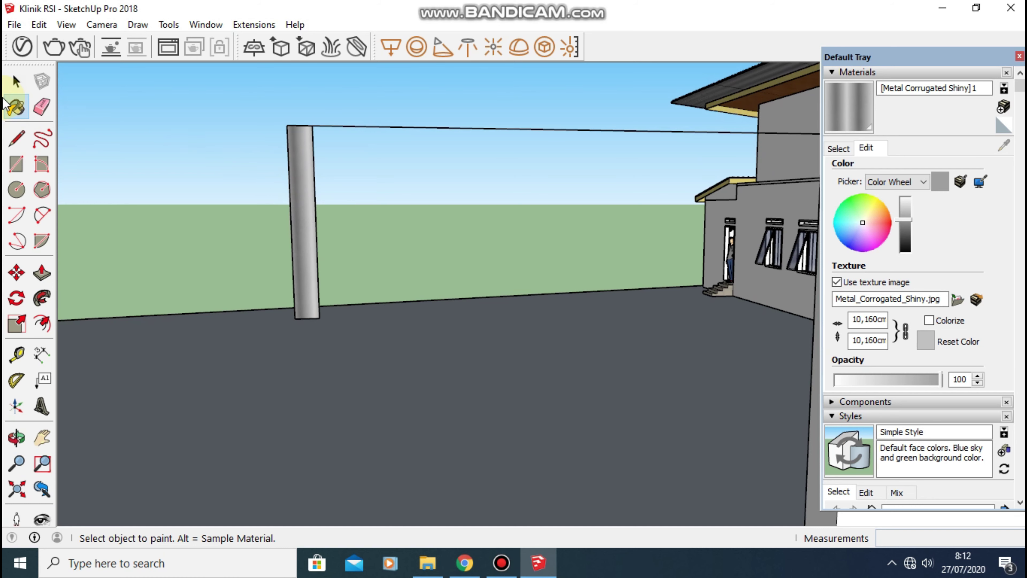
Begin a new rectangle at the post's top corner.
left_click(16, 81)
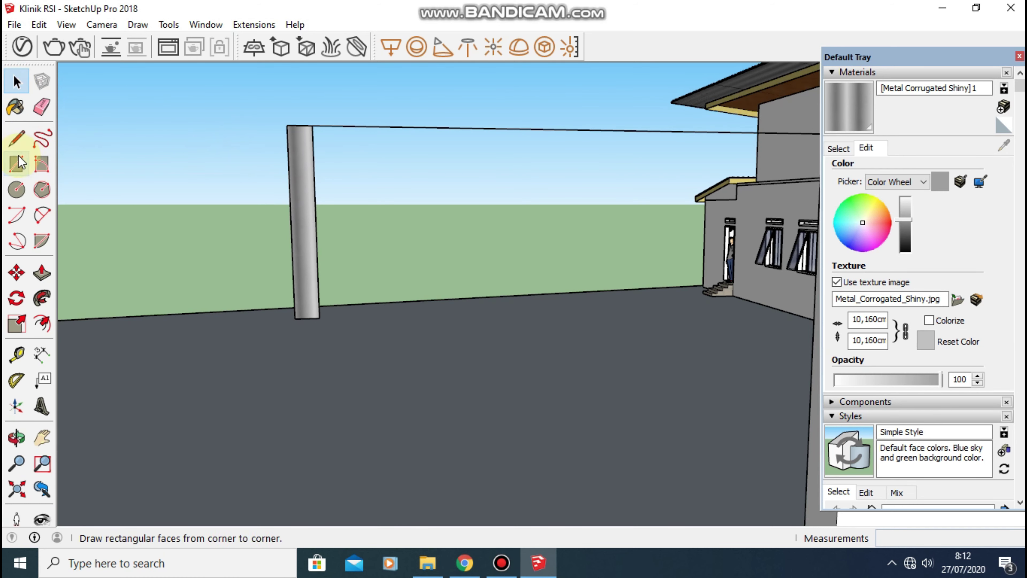
left_click(18, 163)
left_click(286, 125)
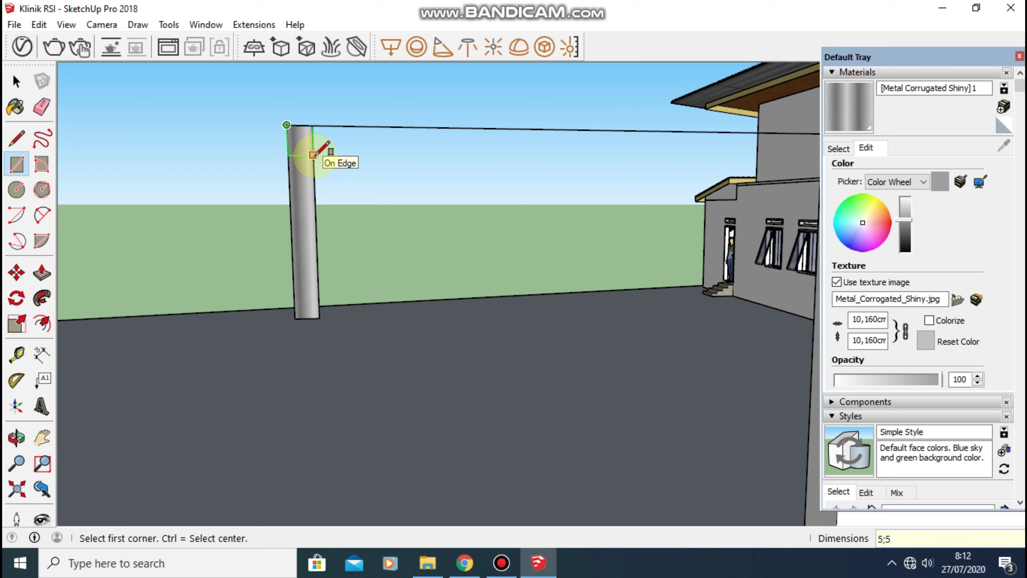
Square off the bar's top end and push/pull it out 5 units.
left_click(295, 318)
key("p")
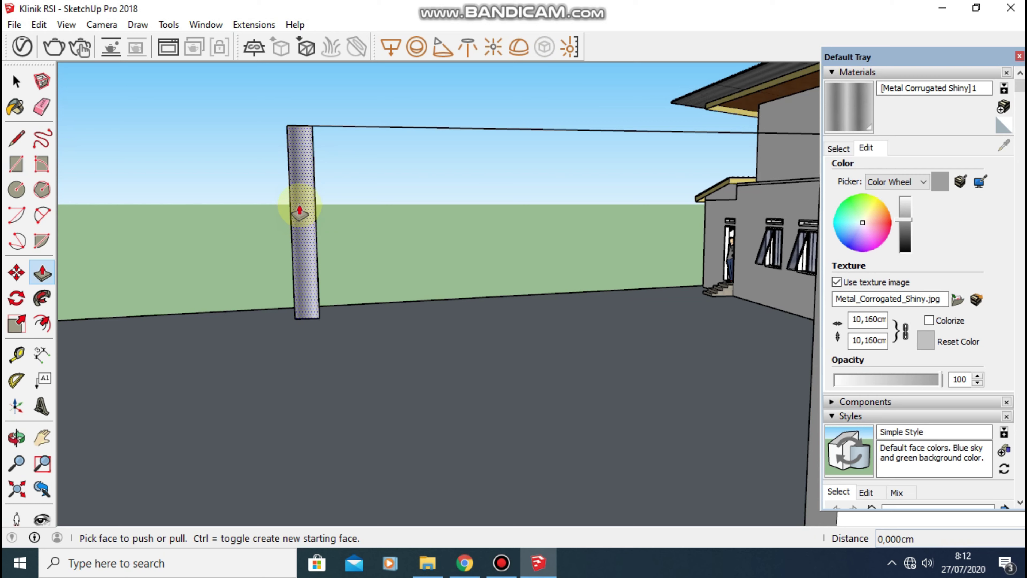
left_click(298, 206)
type("5,000")
key("Return")
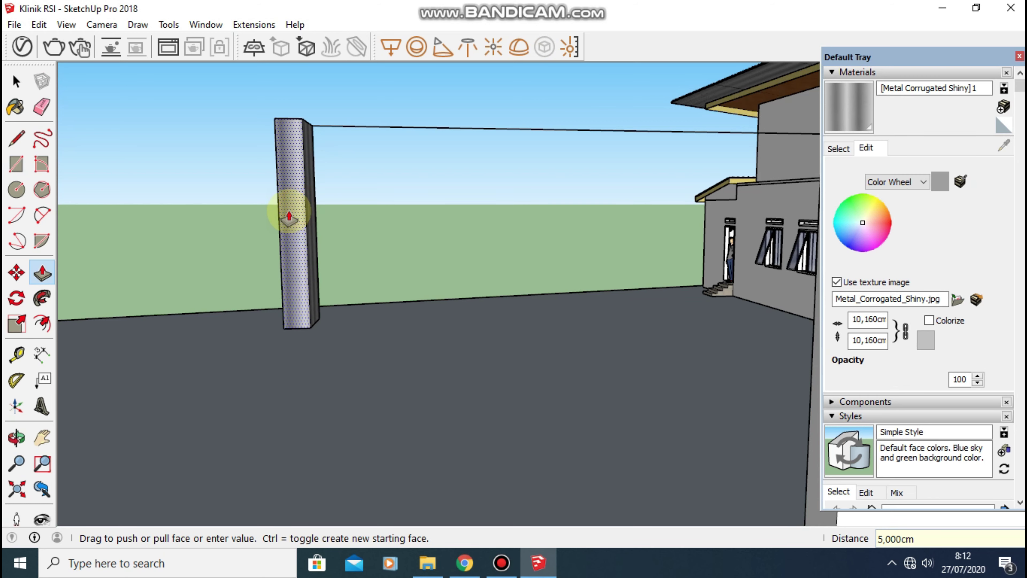
key("r")
left_click(282, 124)
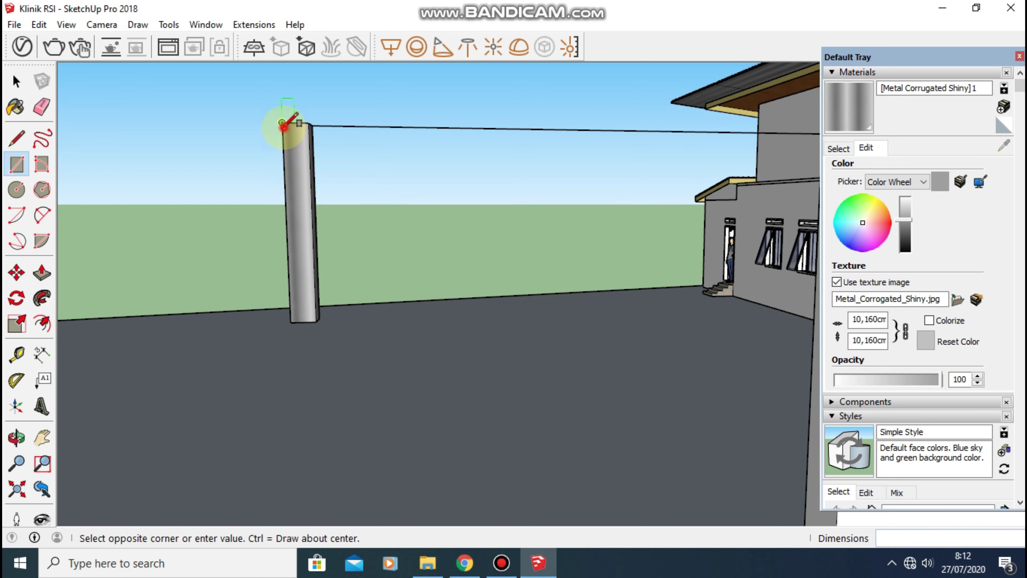
type("5;5")
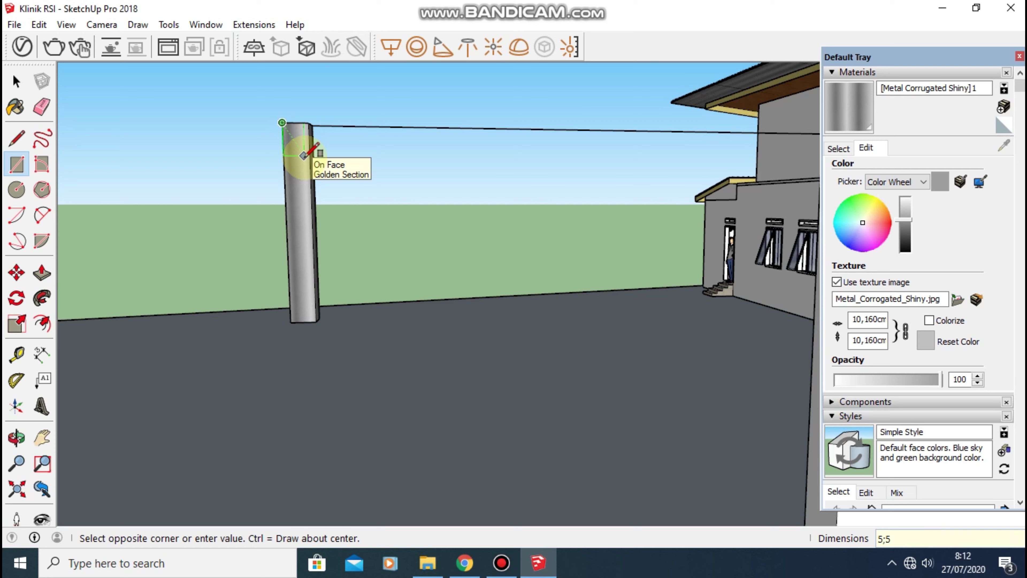
Draw a square on the bar's bottom end and push/pull it out 5 units.
left_click(290, 323)
left_click(306, 300)
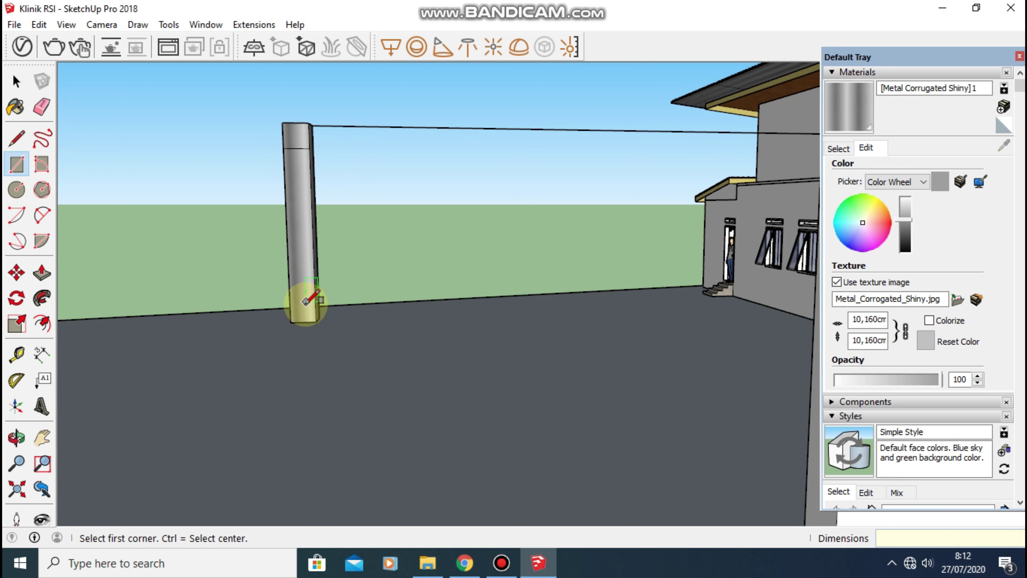
left_click(290, 323)
type("5;5")
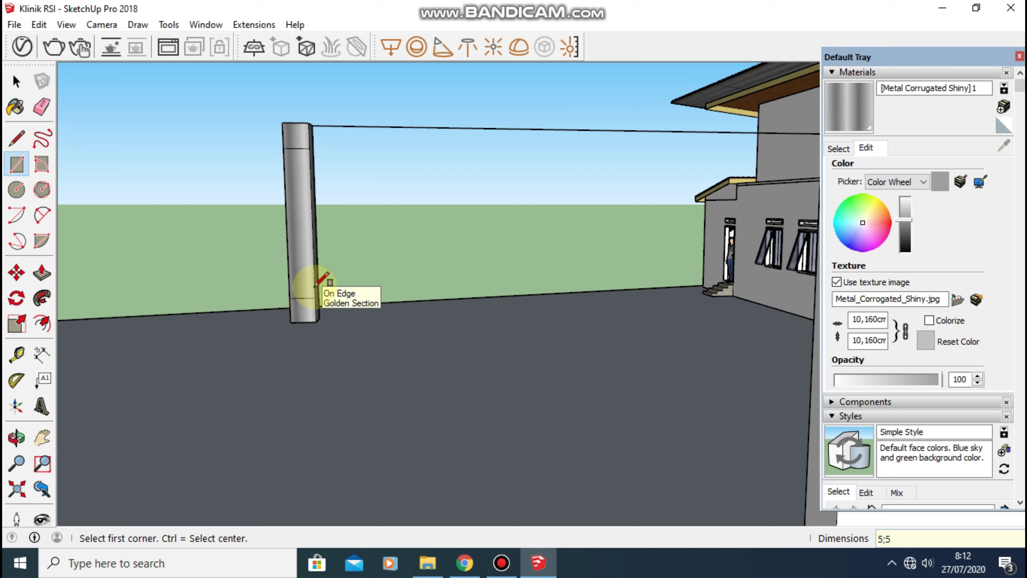
key("p")
left_click(309, 310)
type("5")
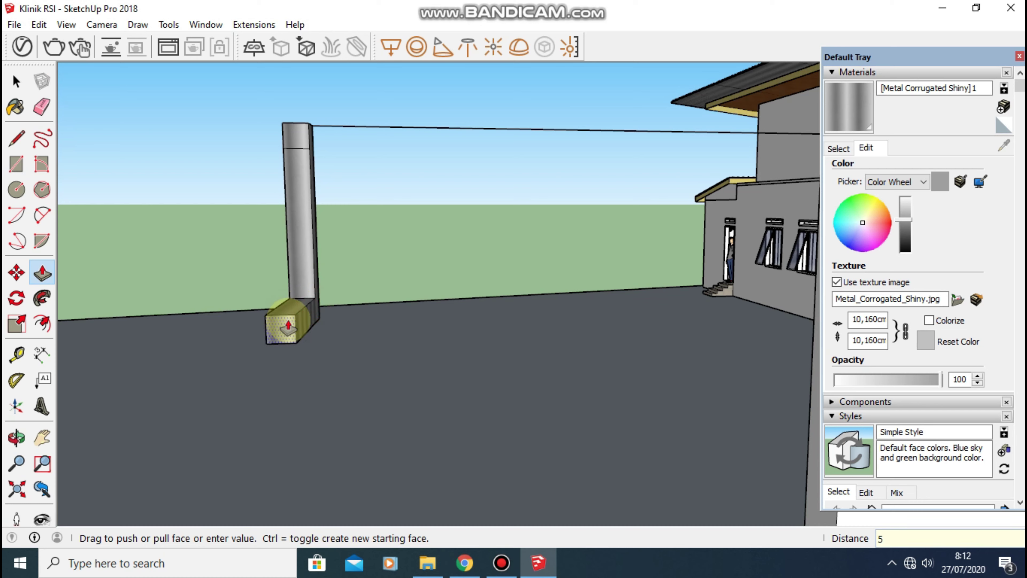
key("Return")
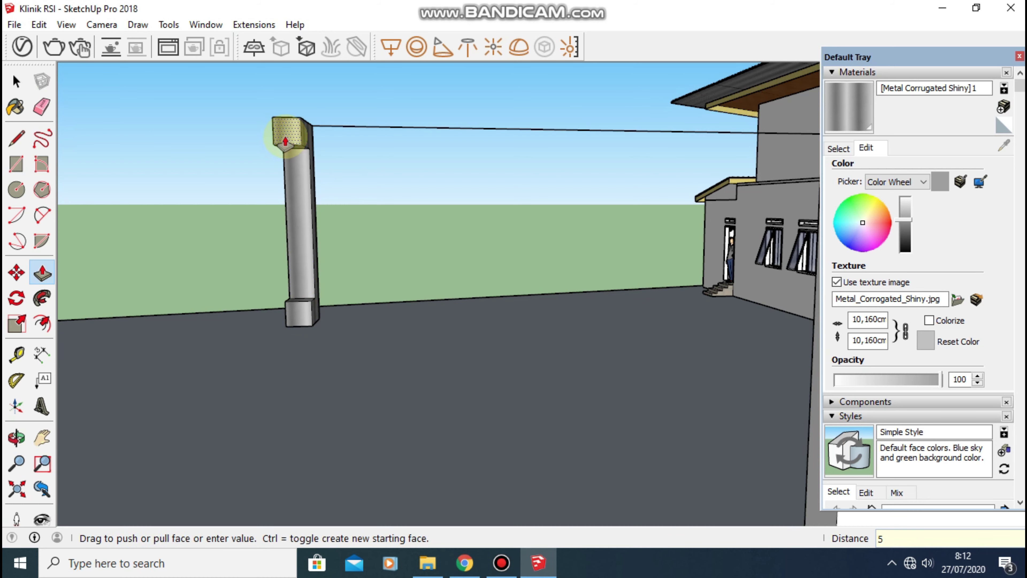
left_click(16, 81)
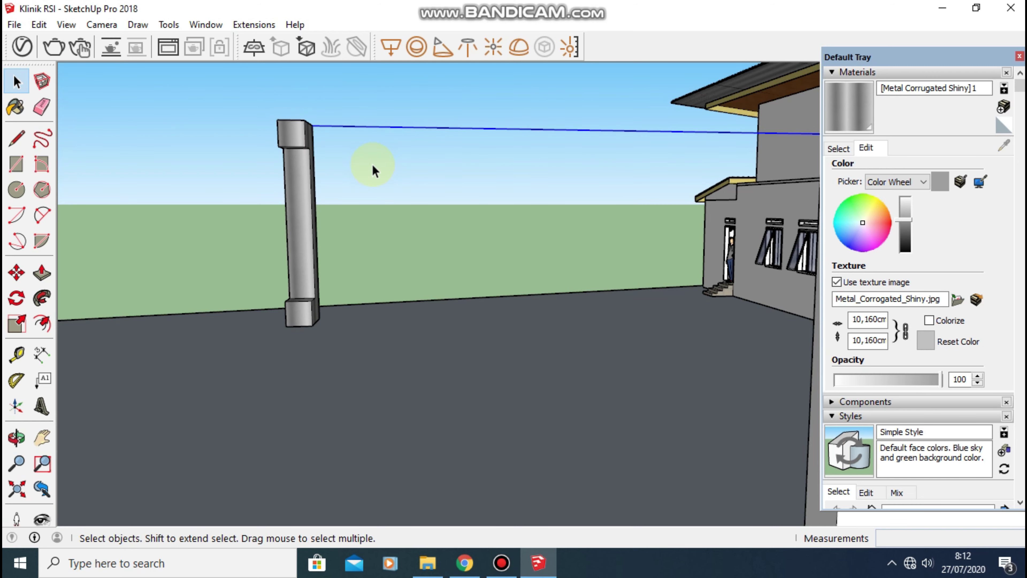
Window-select all the handle geometry and make it a group.
left_click_drag(344, 98, 237, 332)
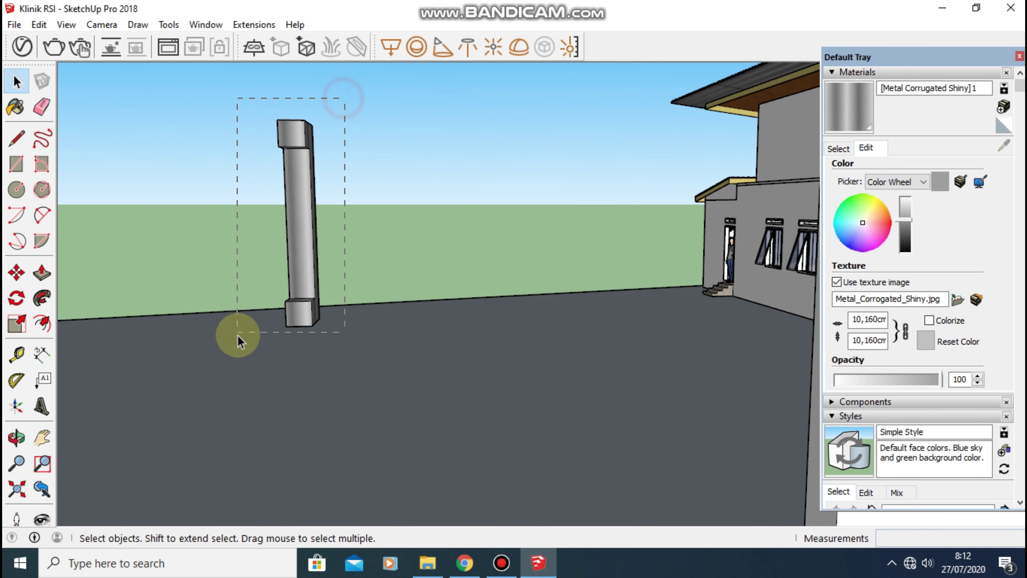
left_click_drag(378, 105, 247, 355)
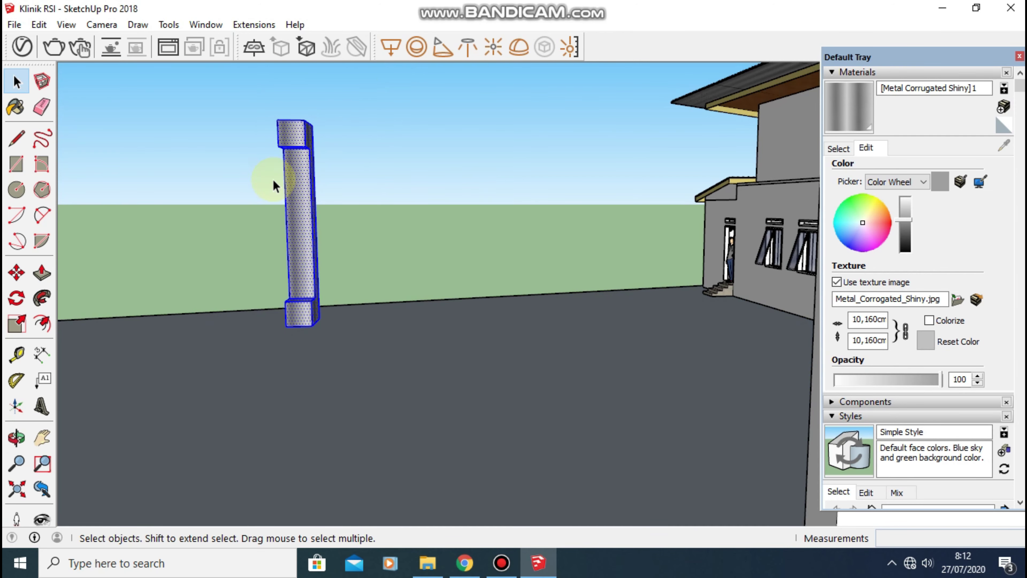
right_click(301, 197)
left_click(351, 326)
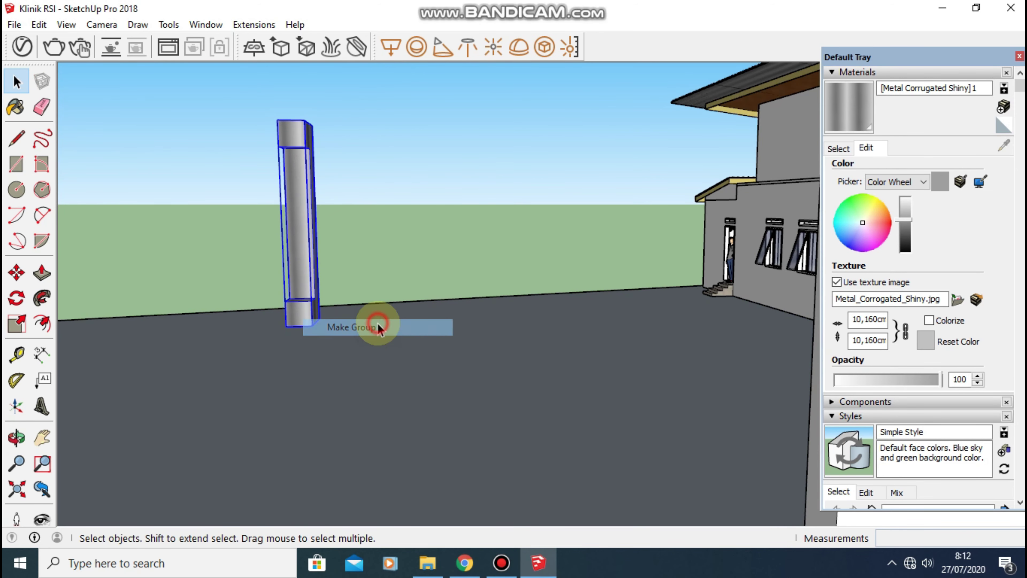
Flip the handle group along its blue and then green axes.
mouse_move(297, 208)
middle_mouse_down()
mouse_move(304, 185)
mouse_move(332, 188)
middle_mouse_up()
right_click(302, 187)
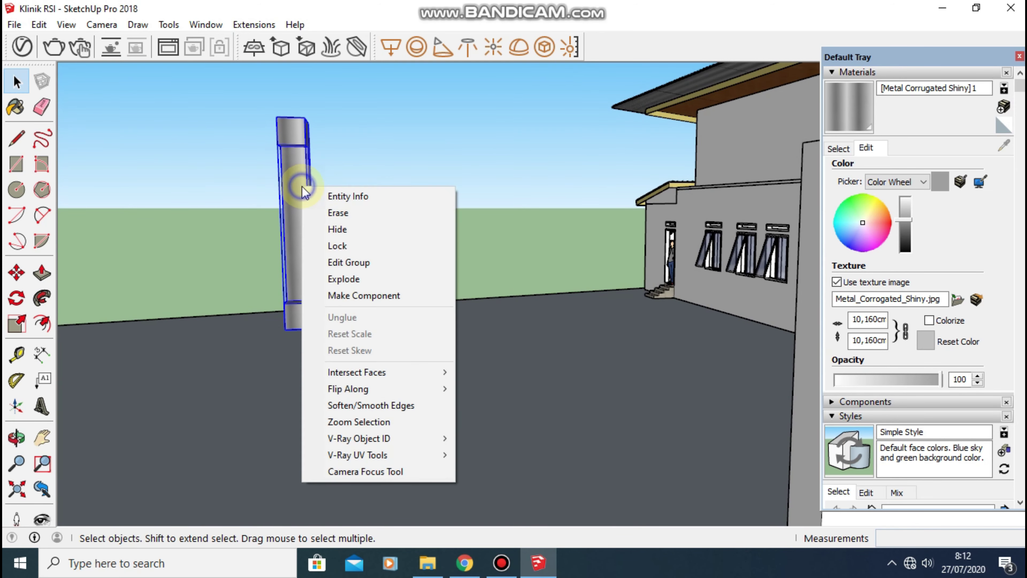
mouse_move(349, 388)
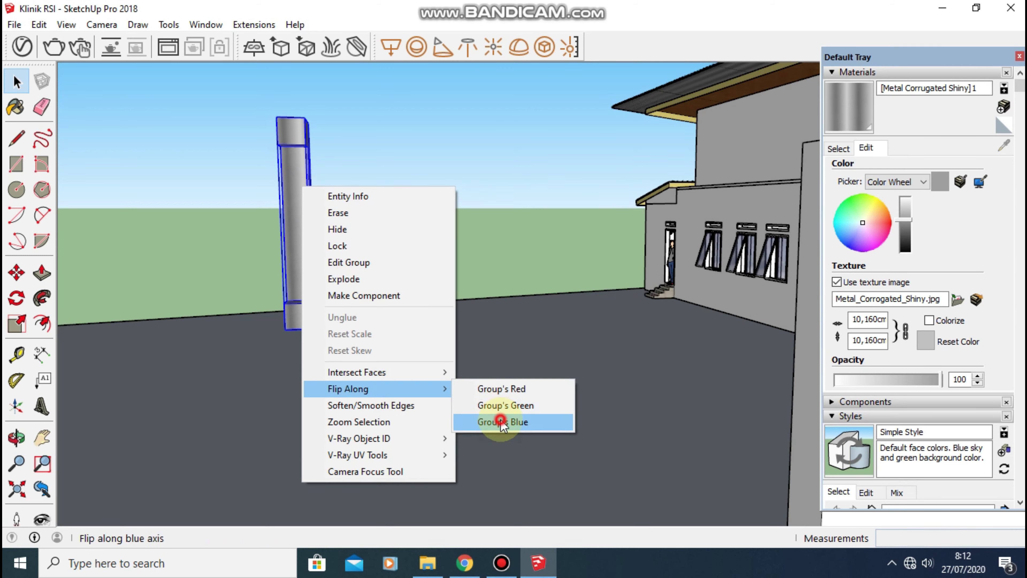
left_click(500, 421)
right_click(300, 244)
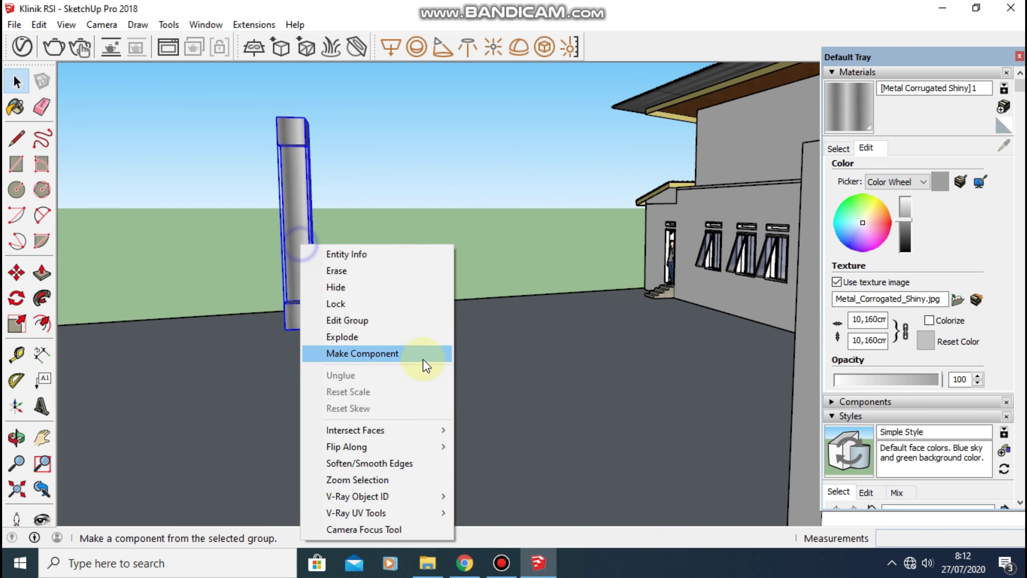
mouse_move(347, 446)
left_click(500, 464)
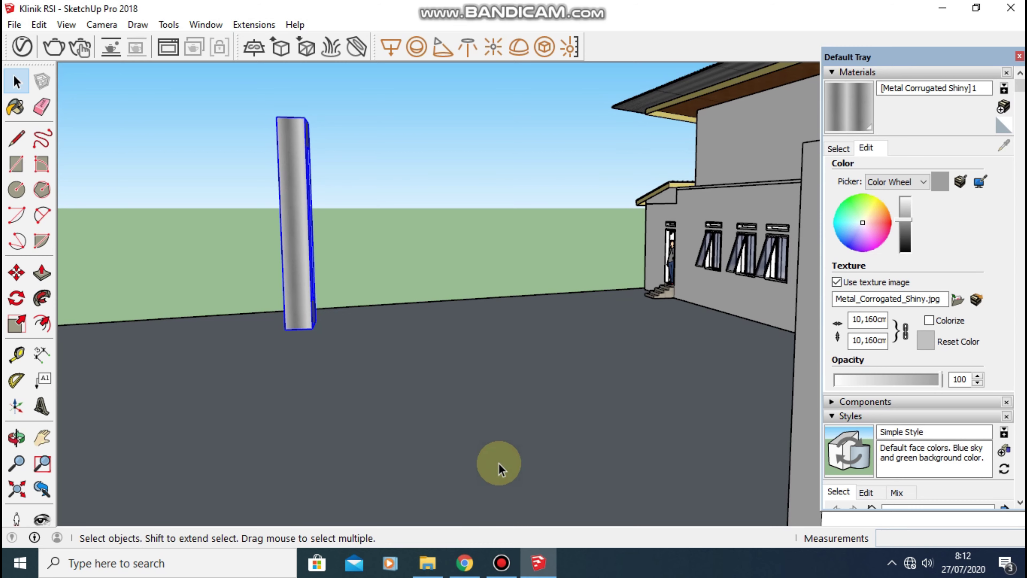
Move the handle group over to the glass entrance doors.
key("m")
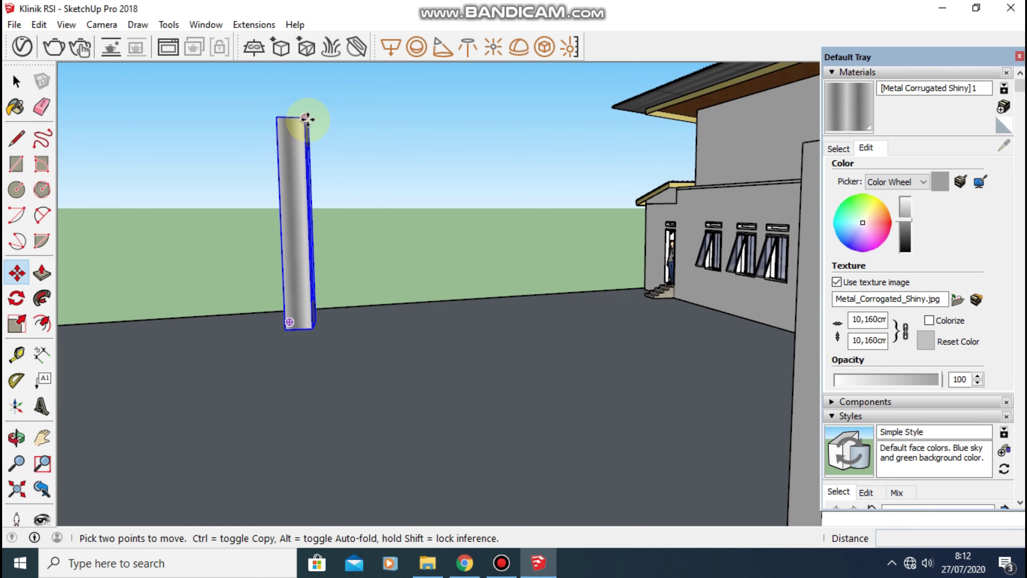
left_click(306, 118)
mouse_move(635, 314)
middle_mouse_down("shift")
mouse_move(275, 206)
mouse_move(558, 257)
mouse_move(332, 230)
middle_mouse_up("shift")
scroll(294, 232, "up", 3)
scroll(309, 252, "up", 2)
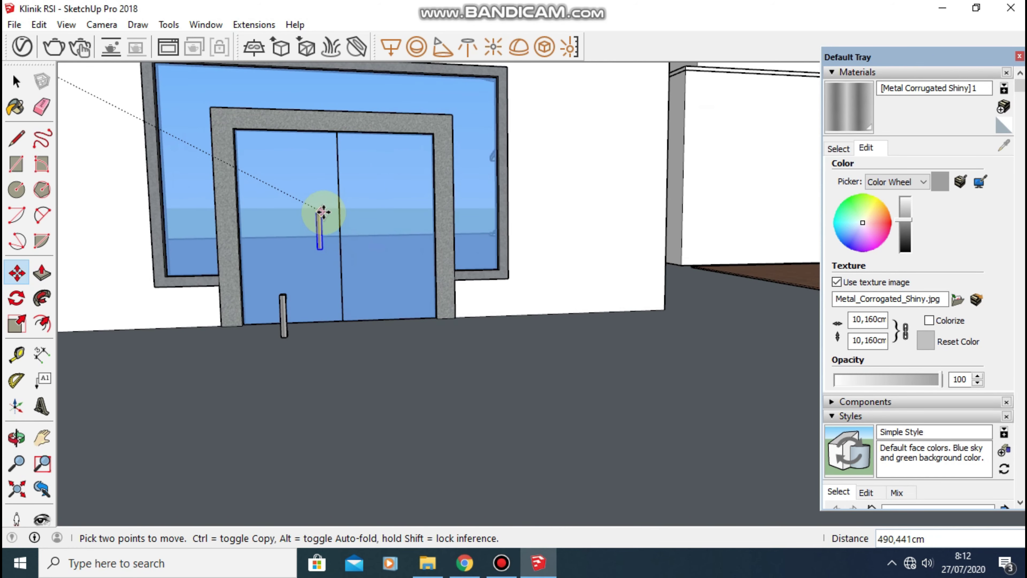
scroll(330, 217, "up", 2)
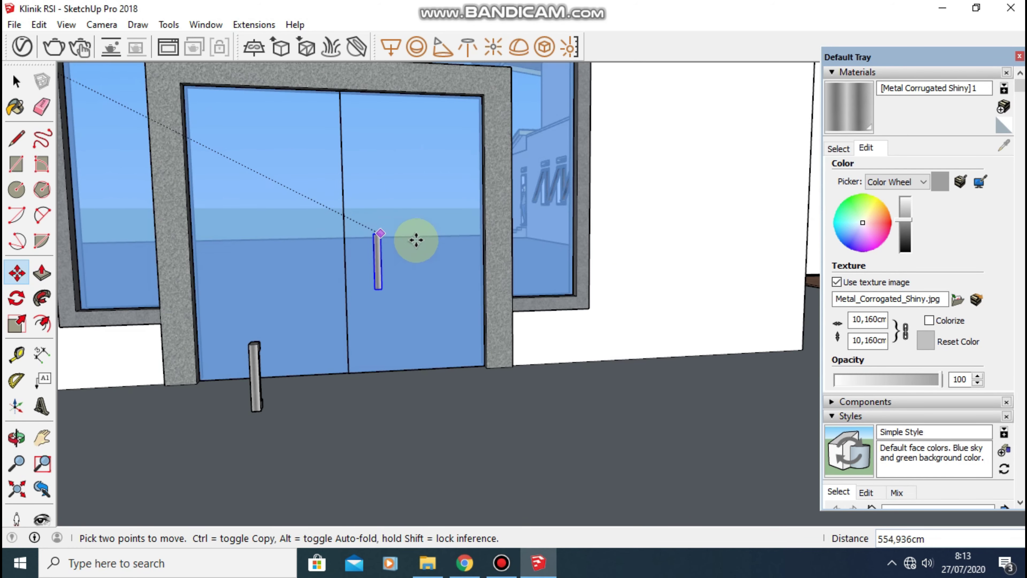
left_click(500, 280)
mouse_move(500, 293)
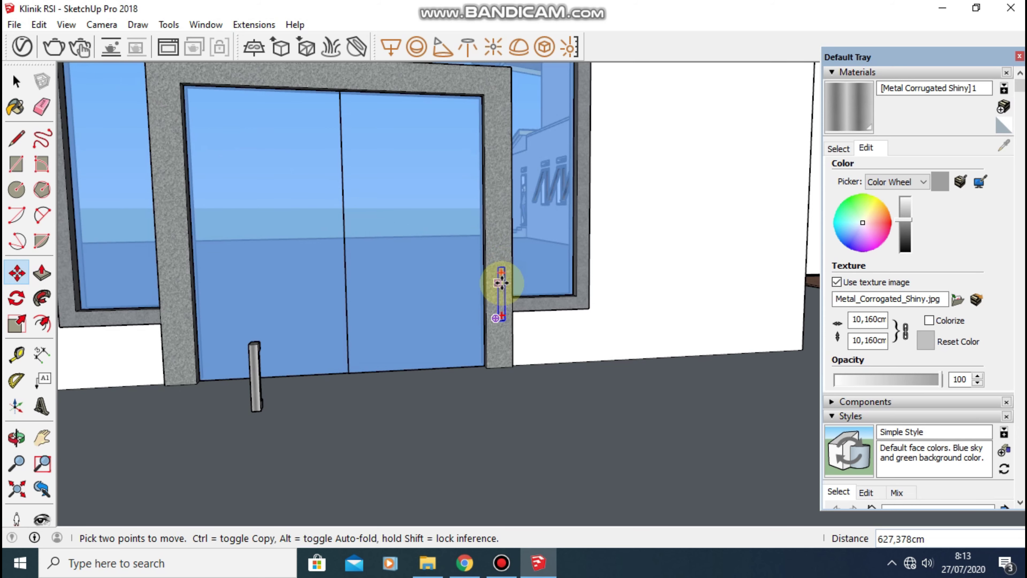
Reposition the handle so it sits against the door glass.
left_click(501, 282)
left_click(410, 275)
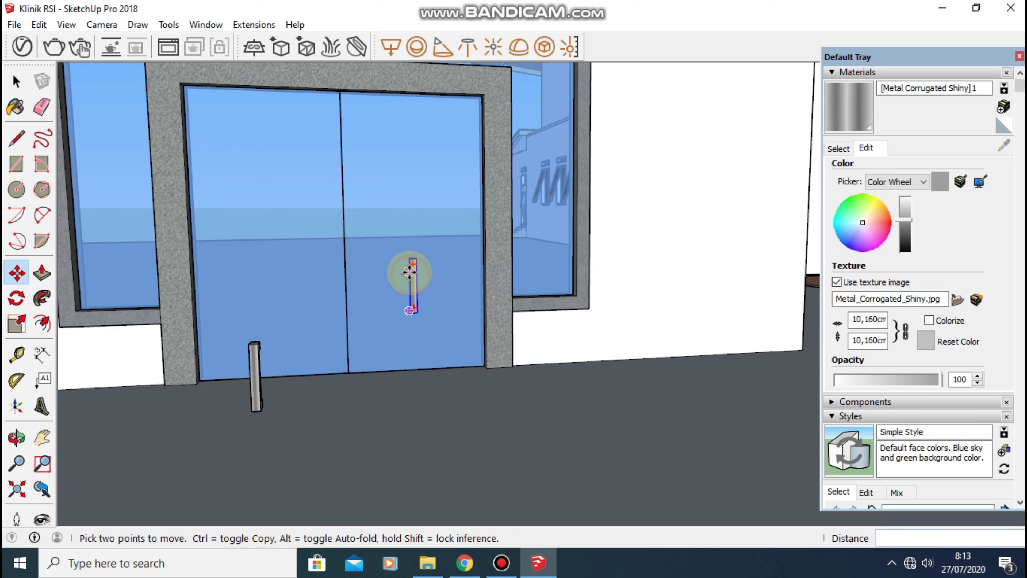
scroll(408, 269, "up", 2)
mouse_move(408, 268)
middle_mouse_down()
mouse_move(550, 267)
mouse_move(445, 256)
middle_mouse_up()
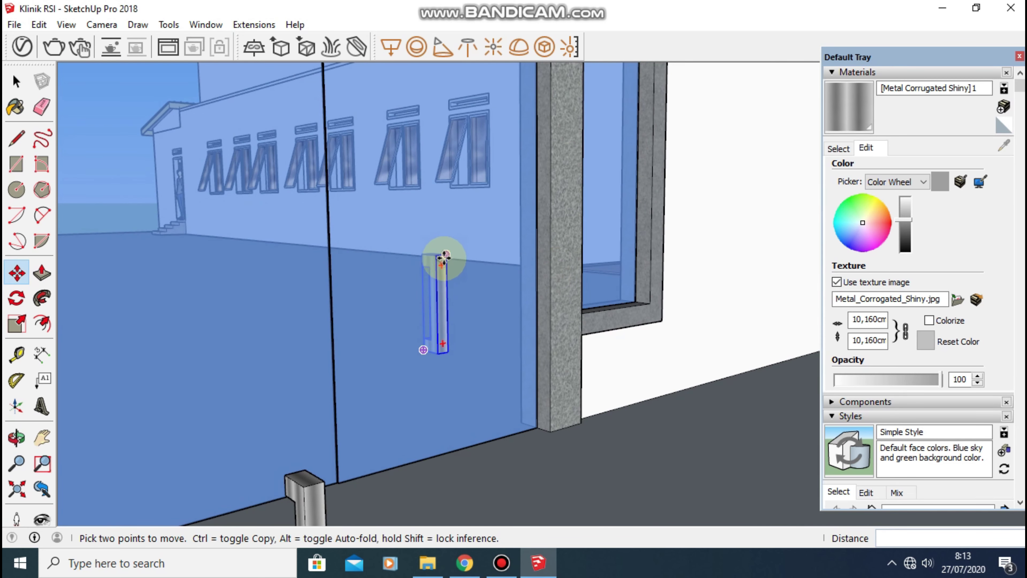
left_click(437, 256)
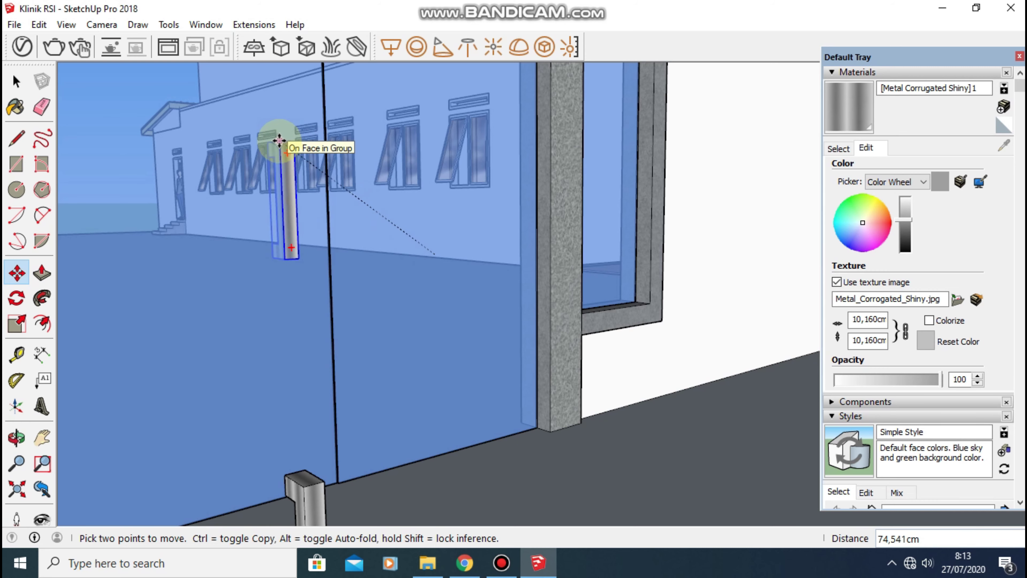
left_click(294, 137)
Nudge the handle 7 along the red axis and 5 along green.
mouse_move(328, 154)
middle_mouse_down()
mouse_move(270, 165)
mouse_move(242, 201)
mouse_move(275, 161)
middle_mouse_up()
left_click(282, 156)
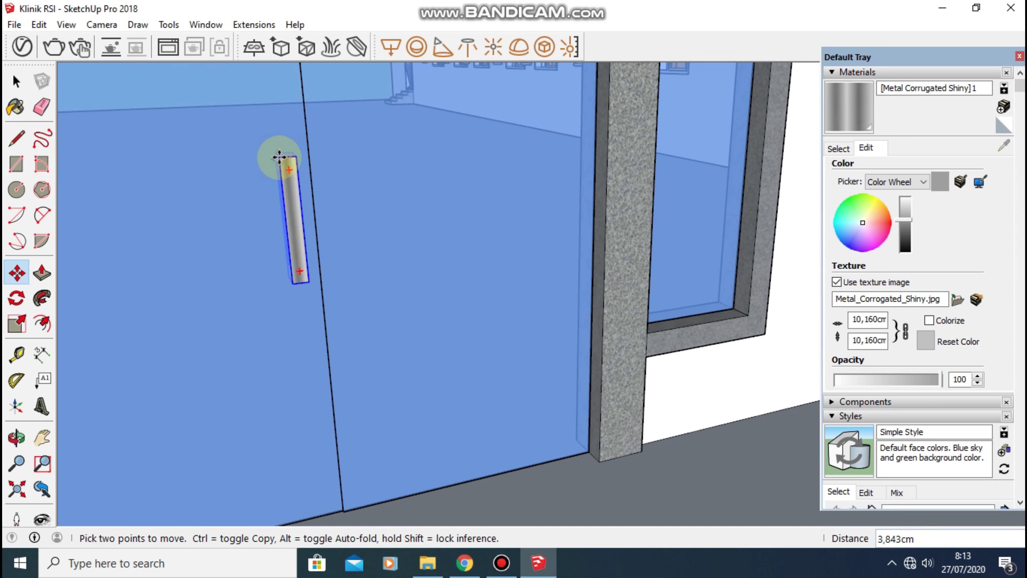
type("7")
key("Return")
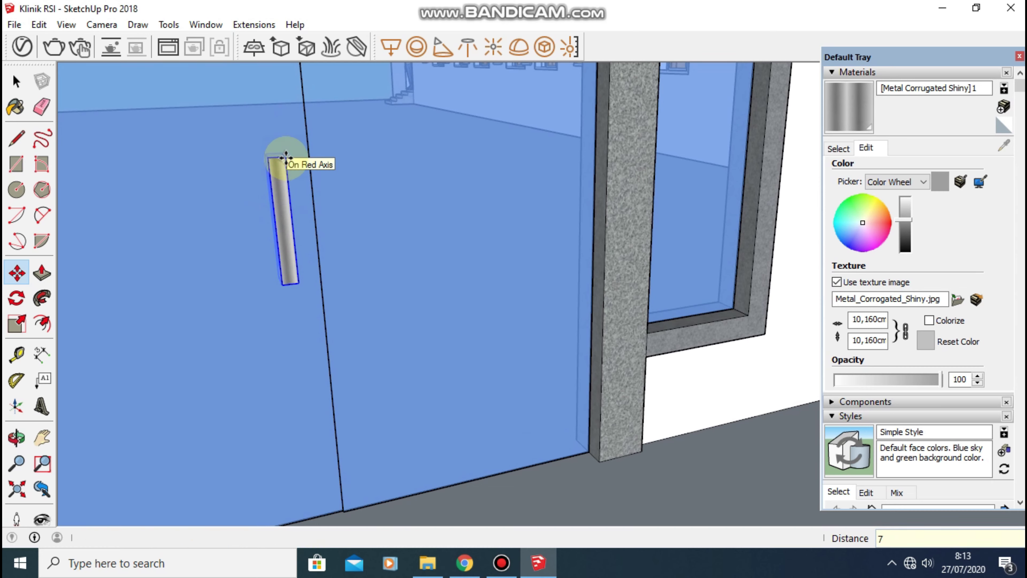
left_click(279, 195)
type("5")
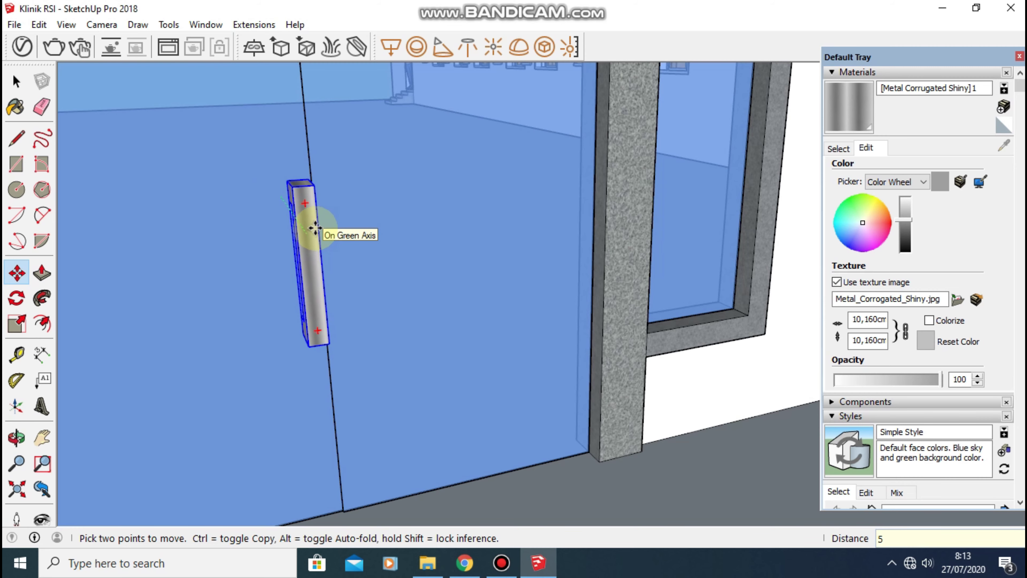
key("Return")
mouse_move(287, 211)
middle_mouse_down()
mouse_move(452, 218)
mouse_move(442, 219)
middle_mouse_up()
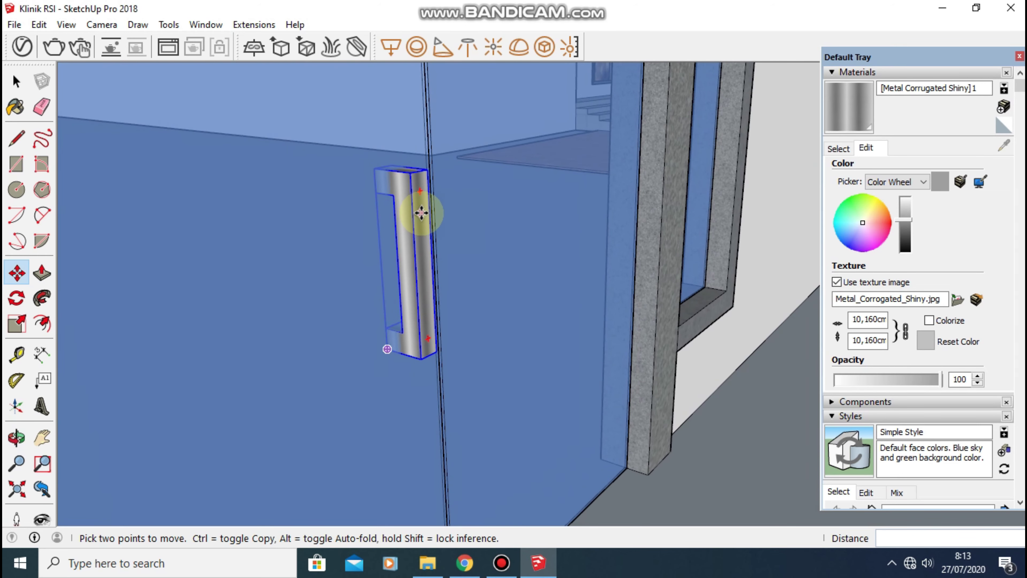
left_click_drag(421, 212, 435, 223)
mouse_move(434, 223)
middle_mouse_down()
mouse_move(286, 229)
mouse_move(227, 208)
middle_mouse_up()
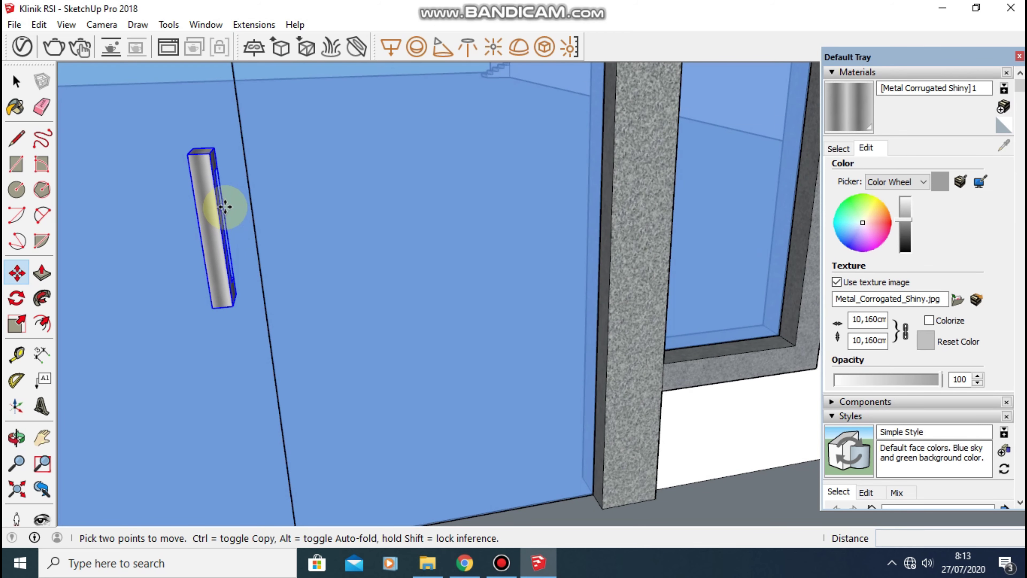
Copy the handle to the other door, offset 7 along the red axis.
left_click(206, 156, "ctrl")
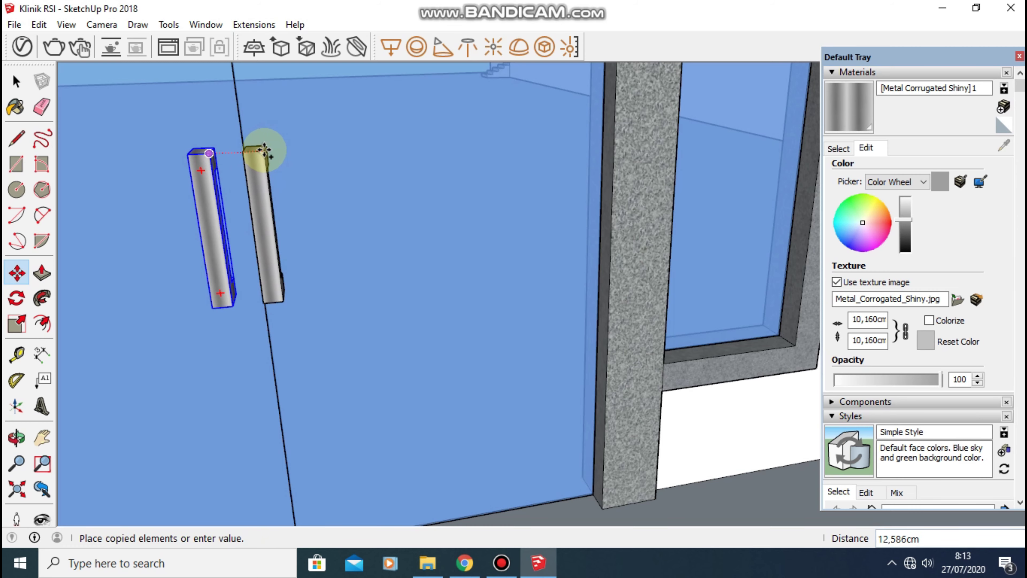
left_click(265, 150)
mouse_move(265, 151)
middle_mouse_down()
mouse_move(274, 167)
mouse_move(263, 176)
middle_mouse_up()
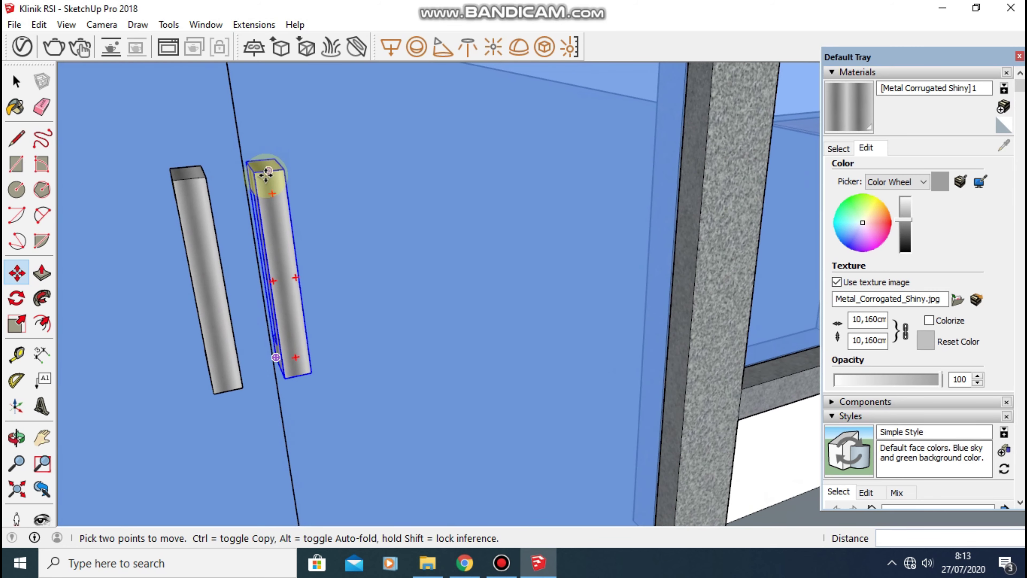
left_click_drag(263, 175, 290, 177)
type("7")
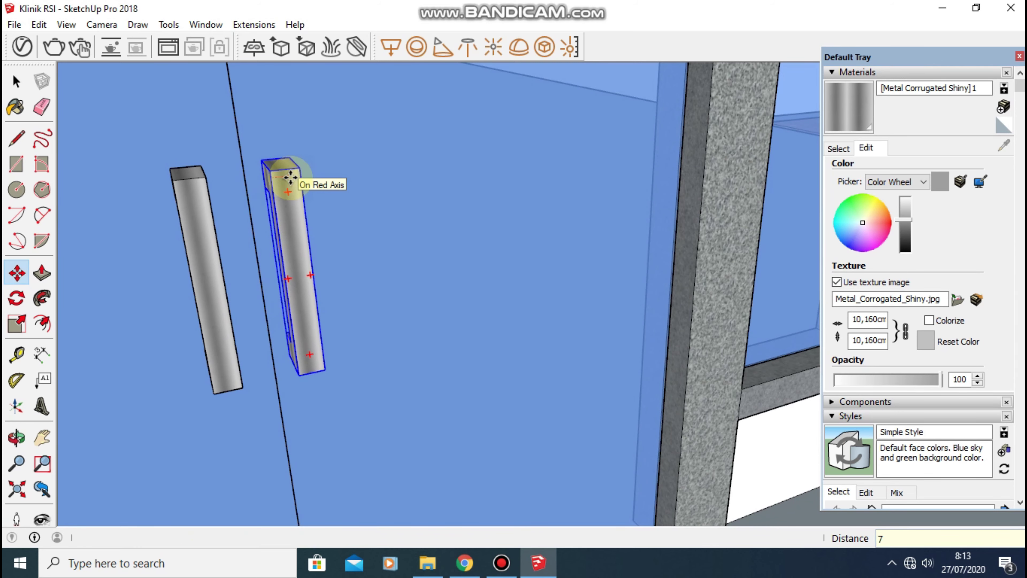
key("Return")
scroll(283, 182, "down", 2)
scroll(283, 183, "down", 3)
scroll(371, 183, "down", 3)
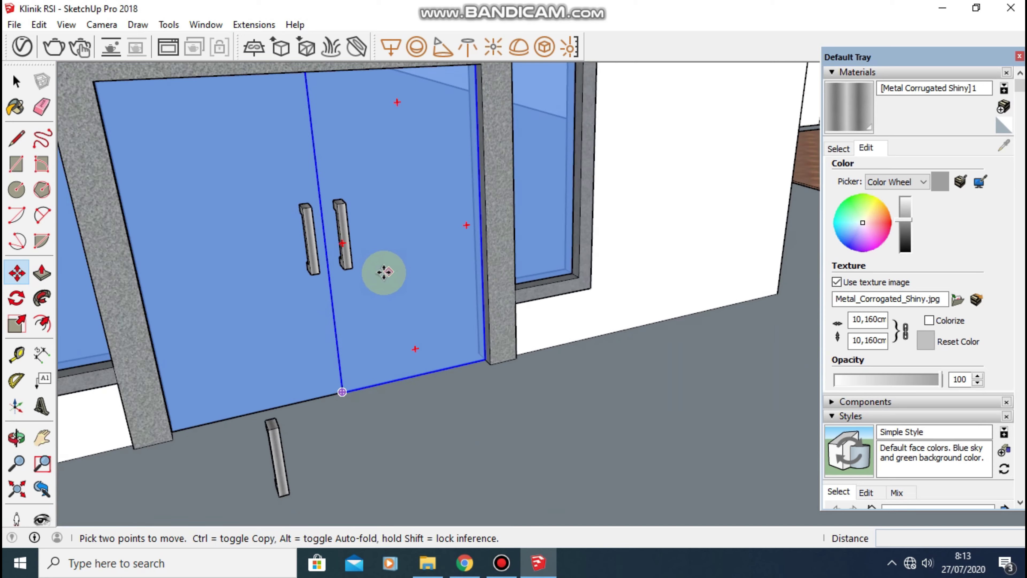
scroll(384, 272, "down", 3)
scroll(368, 309, "down", 3)
scroll(379, 300, "down", 2)
left_click(16, 81)
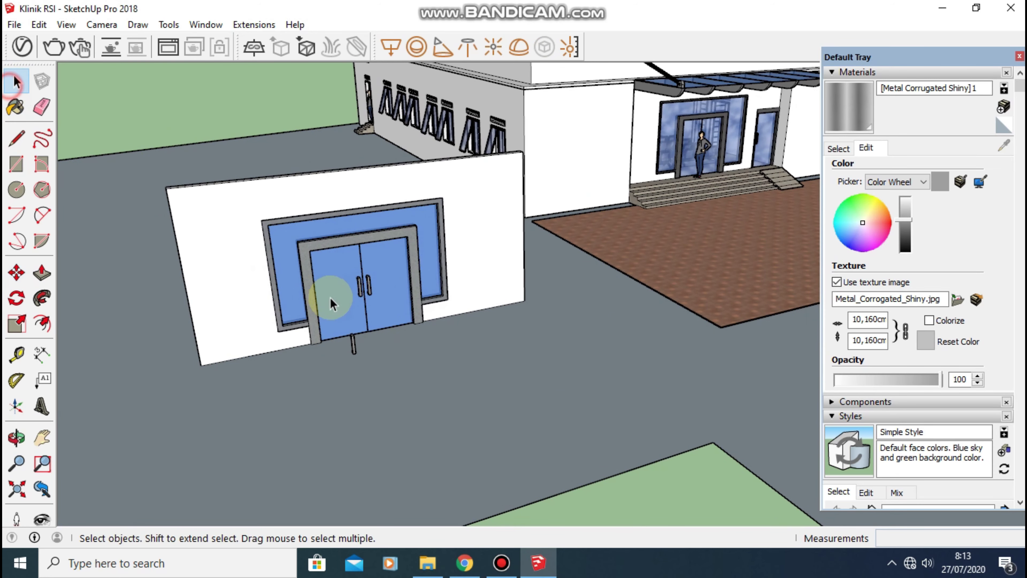
left_click(354, 346)
scroll(354, 346, "up", 2)
scroll(355, 348, "up", 3)
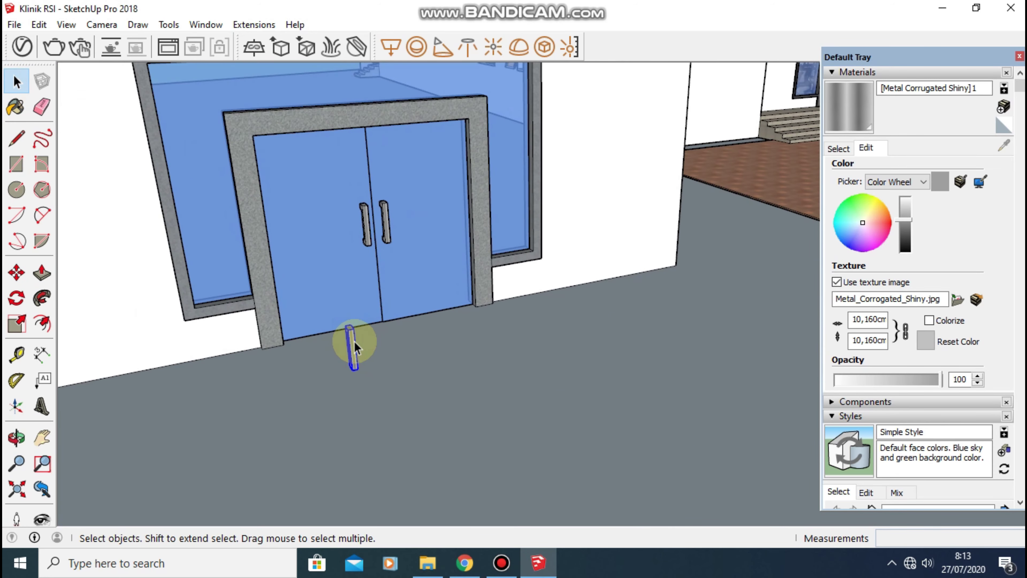
scroll(354, 346, "down", 3)
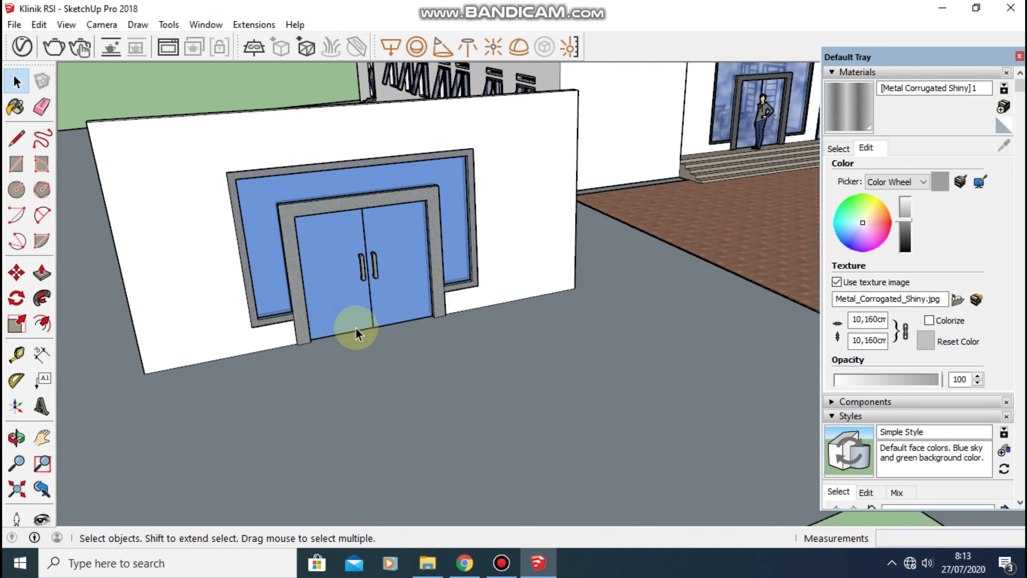
mouse_move(355, 333)
middle_mouse_down()
mouse_move(259, 275)
mouse_move(255, 145)
mouse_move(394, 165)
mouse_move(776, 179)
middle_mouse_up()
scroll(255, 146, "up", 2)
scroll(745, 183, "down", 3)
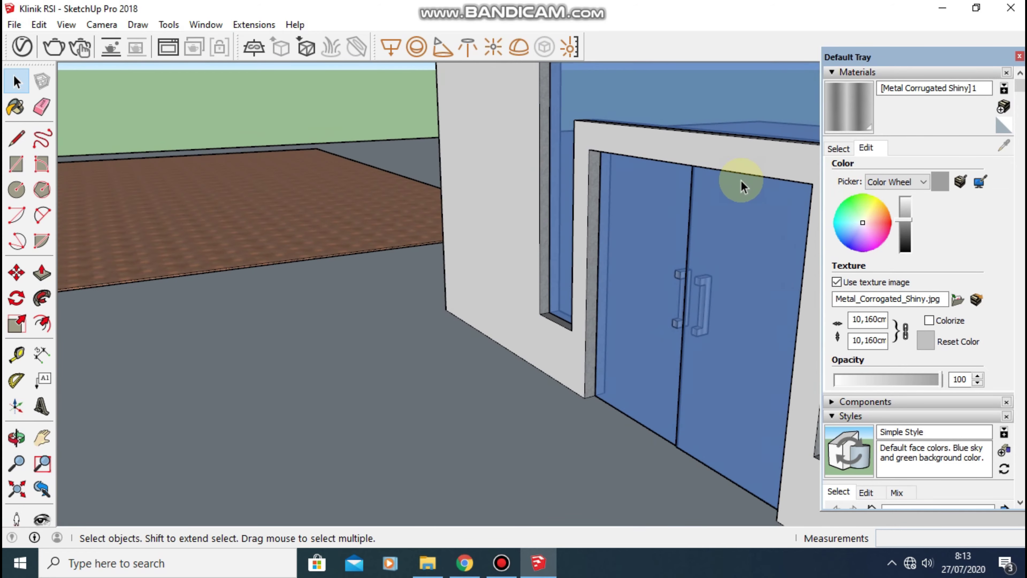
scroll(610, 188, "down", 2)
mouse_move(612, 190)
middle_mouse_down()
mouse_move(733, 180)
mouse_move(805, 129)
mouse_move(466, 220)
mouse_move(256, 190)
mouse_move(219, 159)
mouse_move(314, 103)
mouse_move(259, 130)
mouse_move(339, 142)
mouse_move(261, 194)
middle_mouse_up()
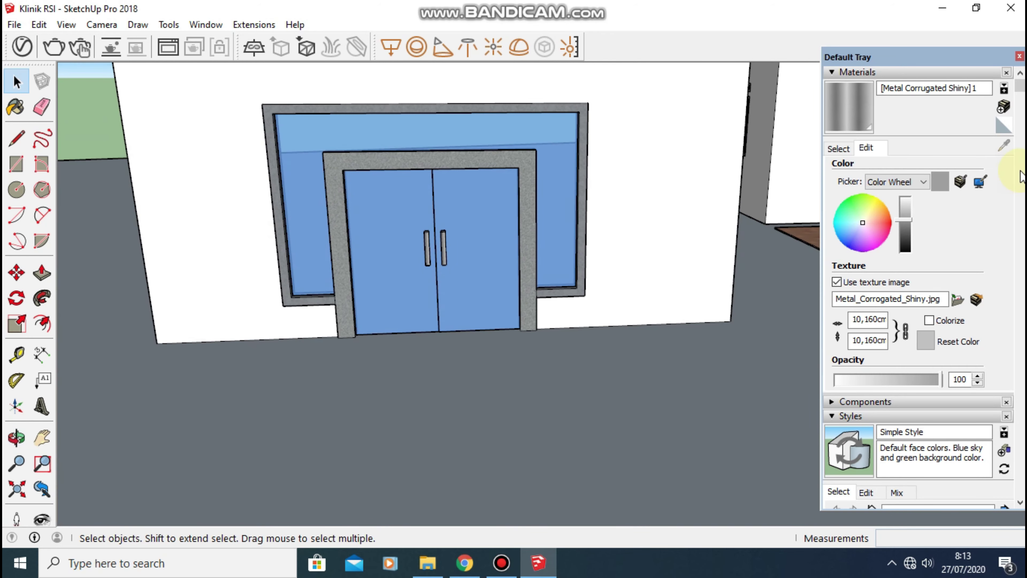
Select Translucent Glass Sky Reflection from the Glass and Mirrors materials.
left_click(839, 148)
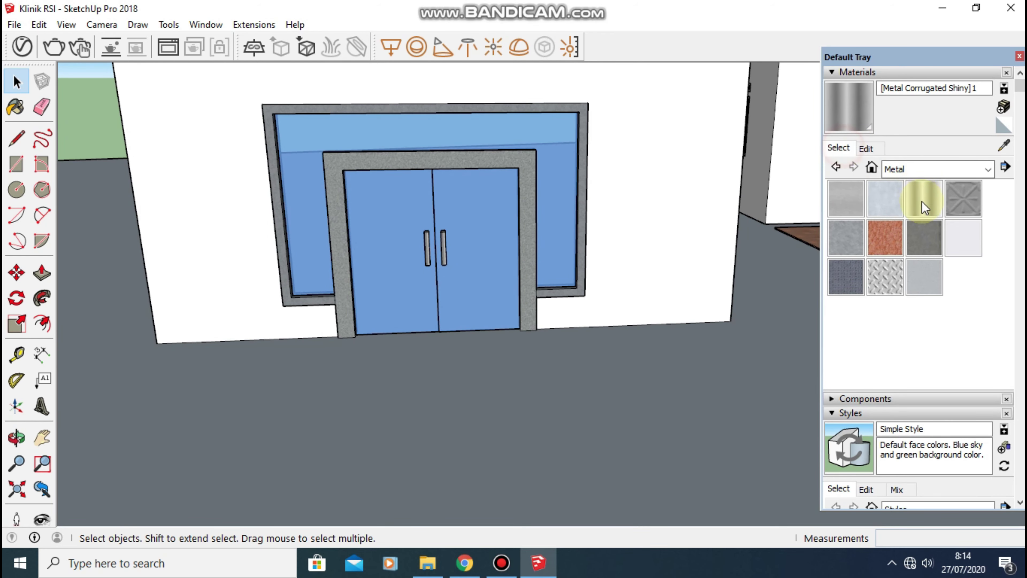
left_click(921, 169)
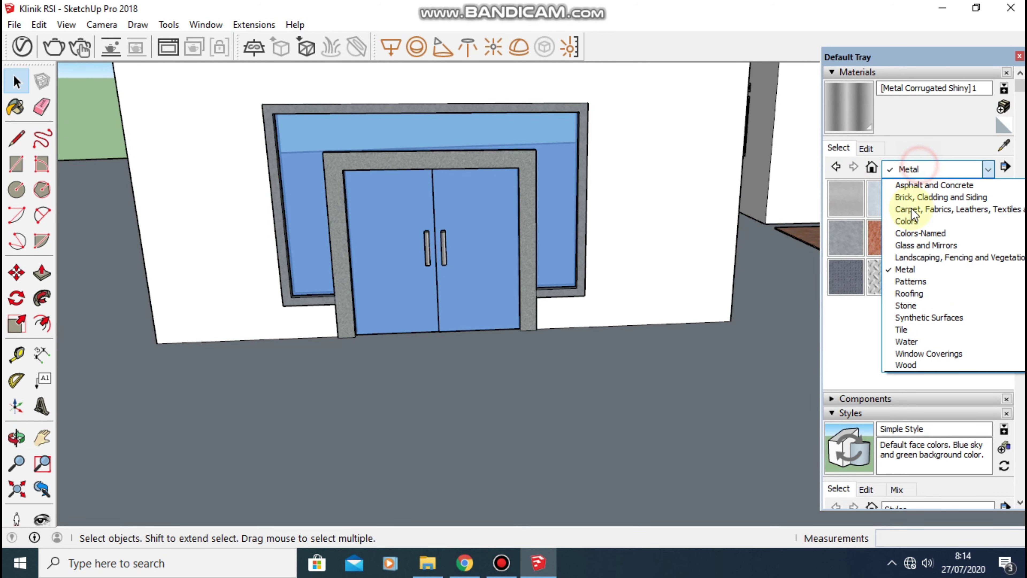
left_click(922, 319)
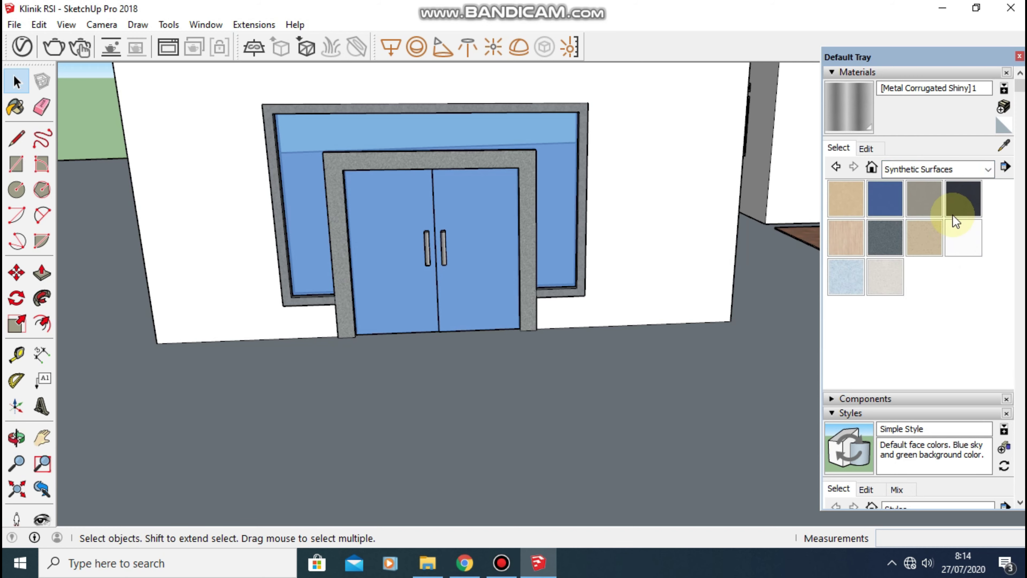
left_click(928, 171)
left_click(939, 244)
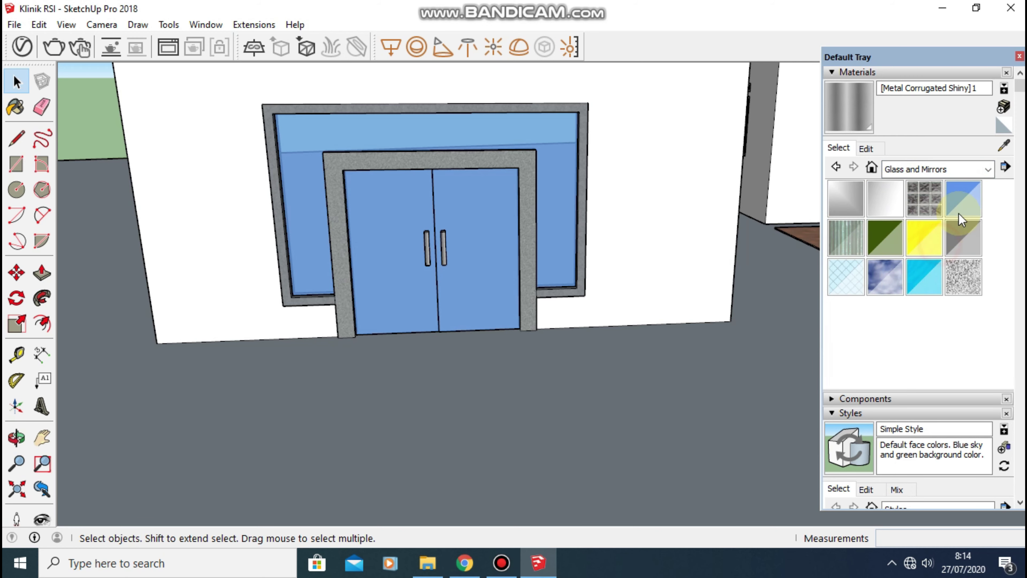
left_click(887, 269)
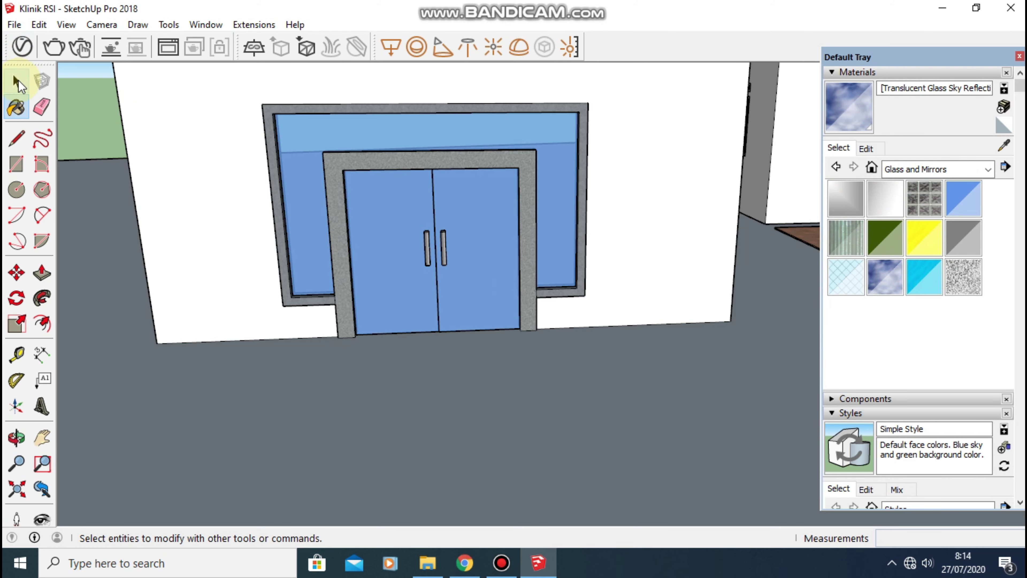
Paint the left and right door panels with sky-reflection glass.
double_click(401, 204)
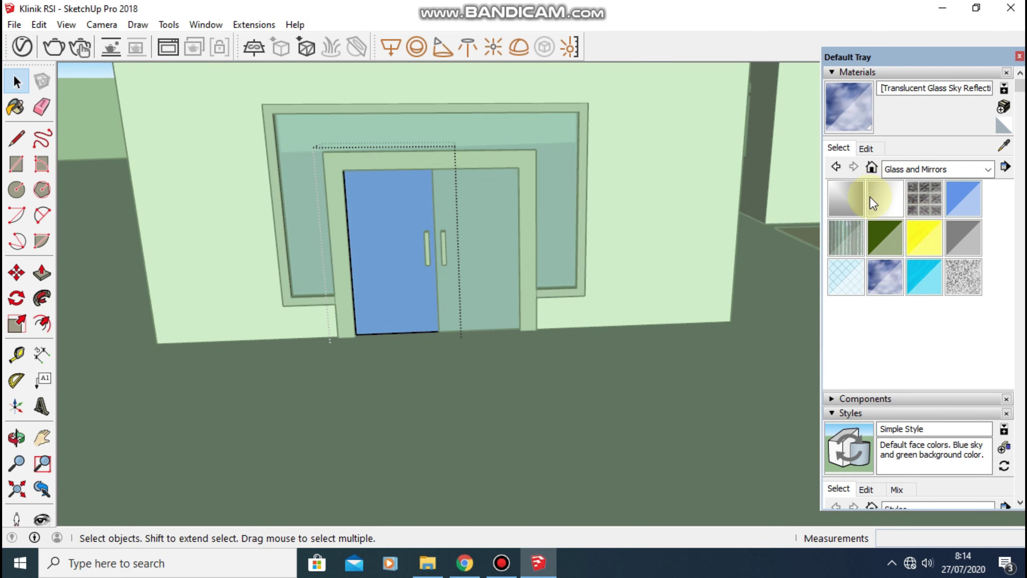
left_click(885, 277)
left_click(379, 198)
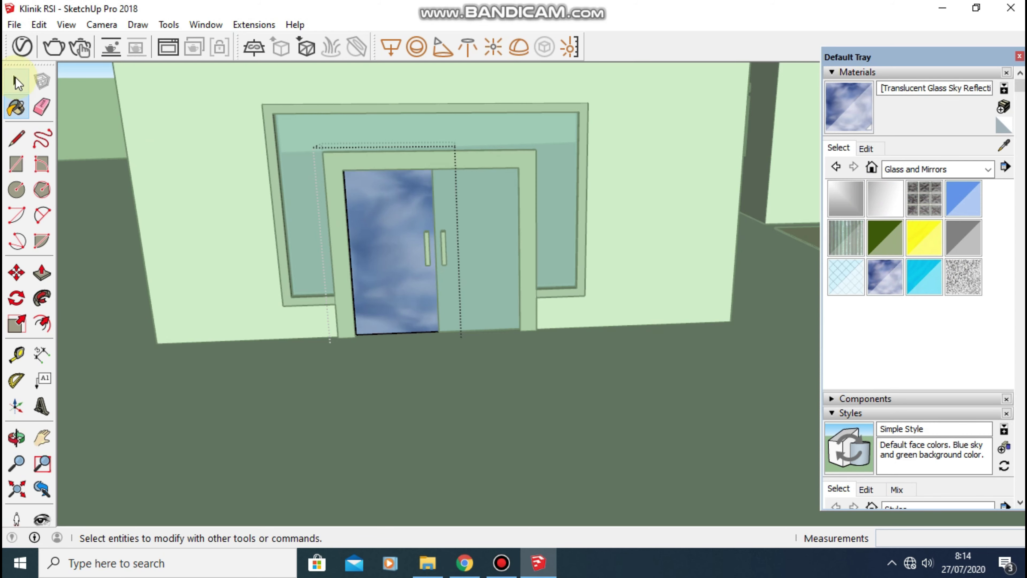
double_click(488, 202)
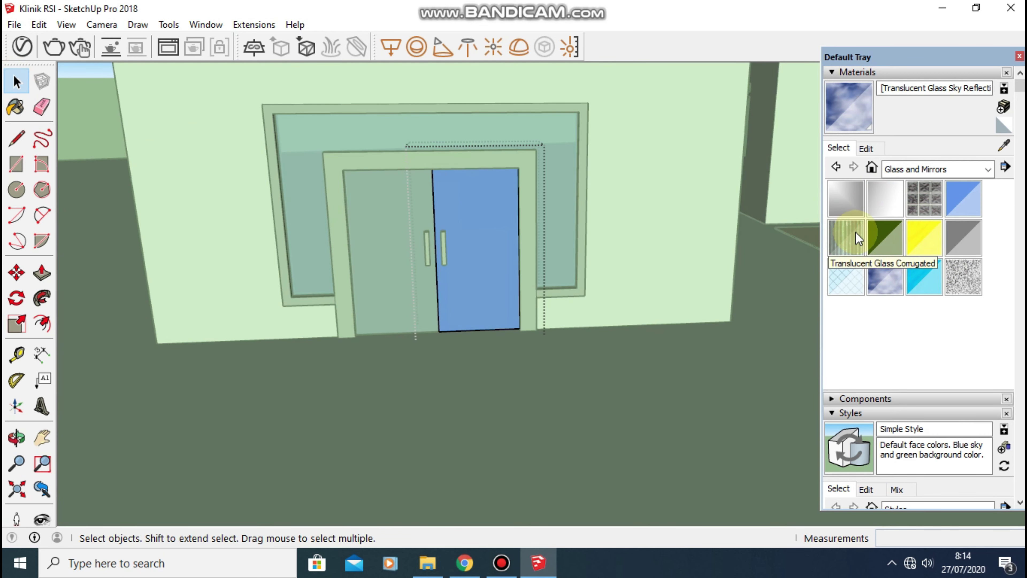
left_click(895, 282)
left_click(890, 280)
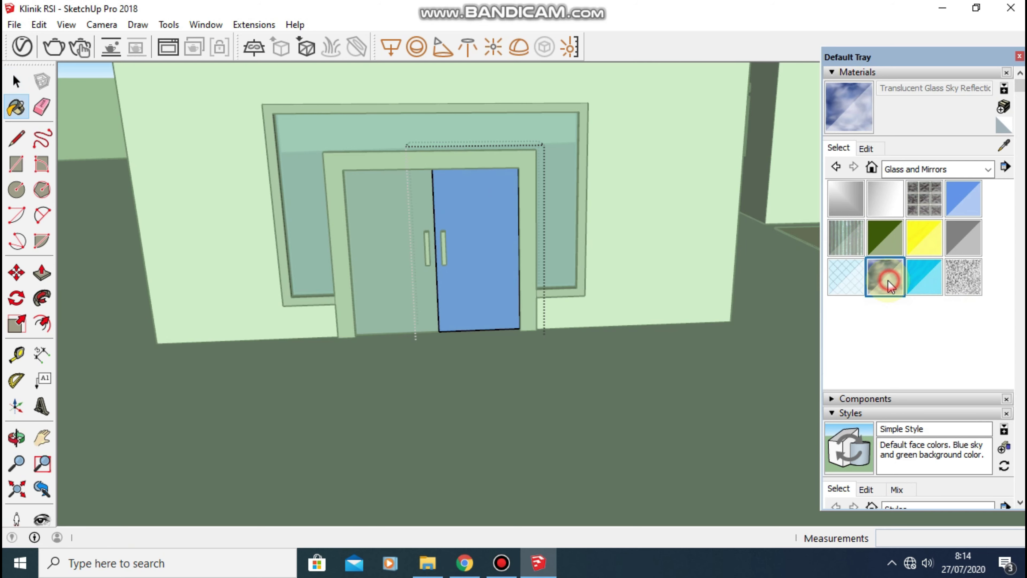
left_click(486, 216)
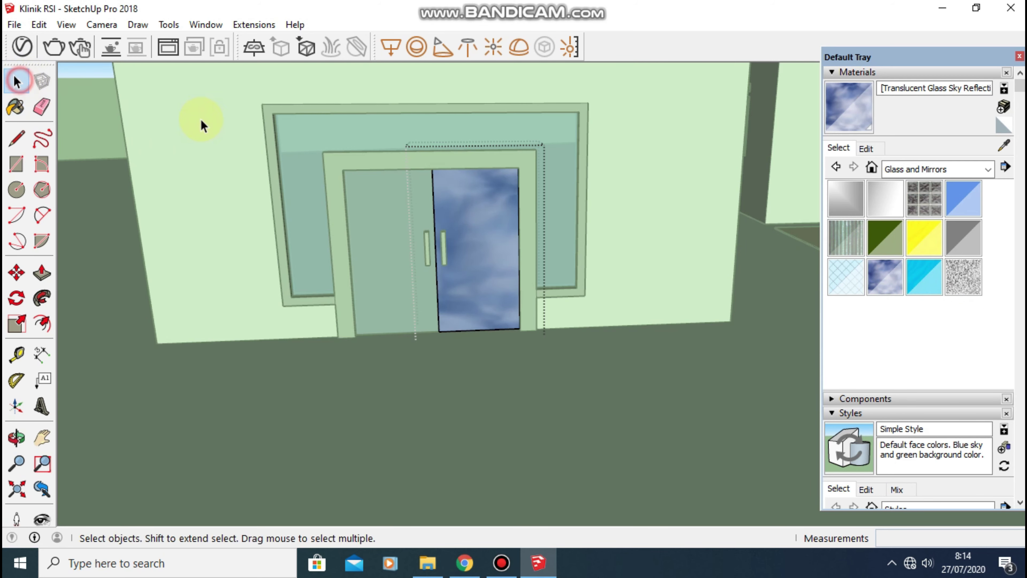
Paint the surrounding window glass with sky-reflection glass and exit the group.
left_click(323, 131)
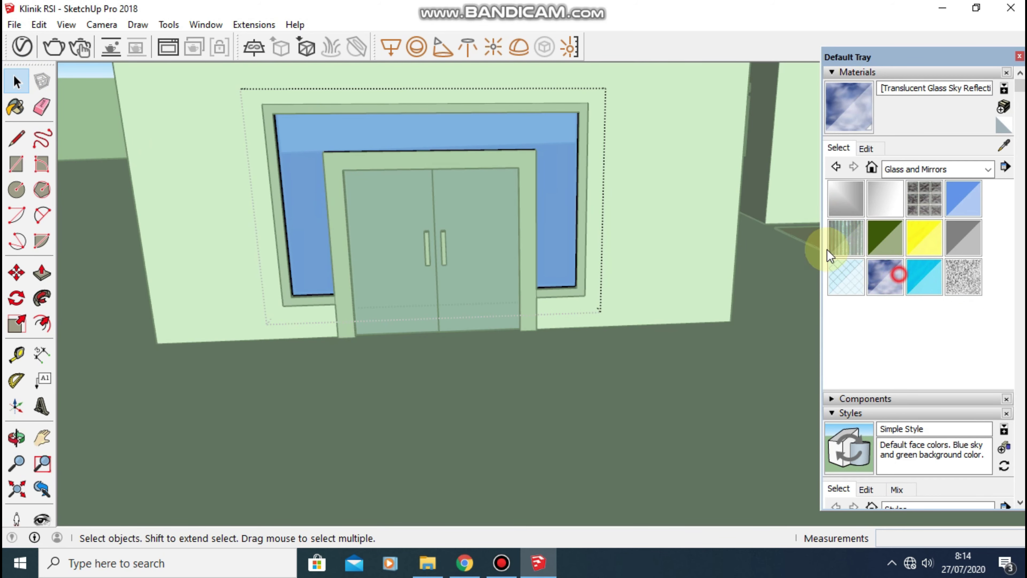
left_click(891, 273)
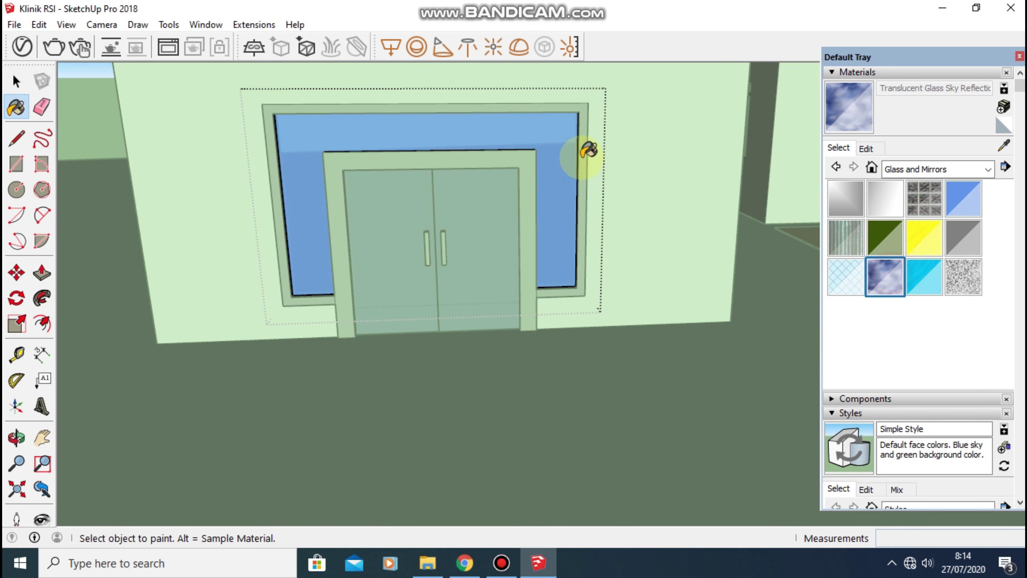
left_click(537, 137)
left_click(19, 82)
left_click(66, 107)
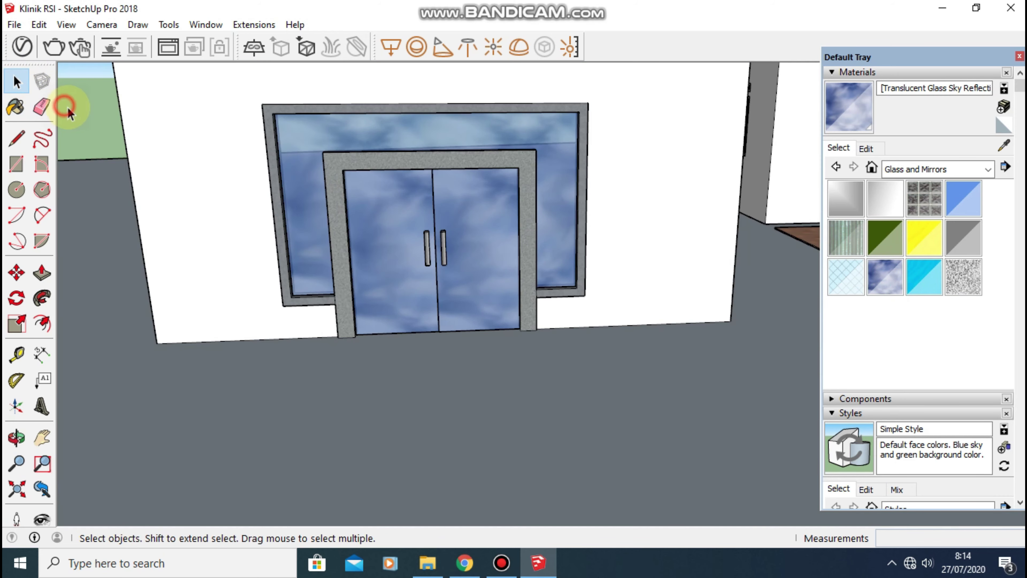
mouse_move(294, 172)
middle_mouse_down()
mouse_move(390, 151)
mouse_move(408, 124)
mouse_move(374, 160)
mouse_move(383, 167)
middle_mouse_up()
scroll(383, 167, "down", 5)
scroll(424, 165, "down", 2)
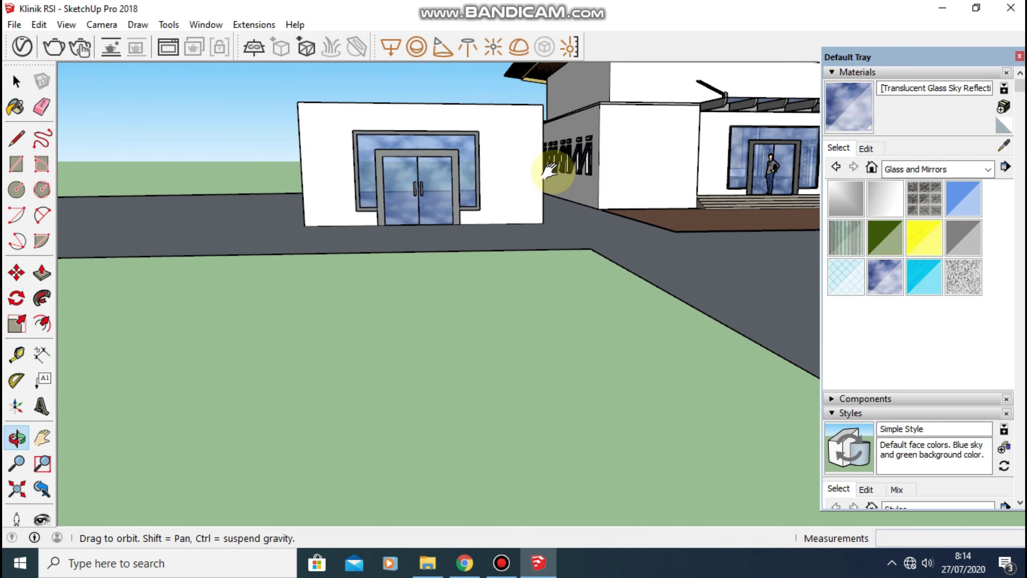
middle_click_drag(551, 165, 503, 204)
scroll(502, 204, "up", 3)
scroll(619, 185, "up", 2)
mouse_move(619, 185)
middle_mouse_down()
mouse_move(298, 202)
mouse_move(568, 202)
mouse_move(431, 211)
mouse_move(416, 222)
mouse_move(413, 211)
mouse_move(564, 206)
mouse_move(591, 166)
mouse_move(367, 206)
mouse_move(346, 225)
mouse_move(681, 213)
mouse_move(460, 236)
mouse_move(325, 203)
mouse_move(447, 195)
mouse_move(482, 218)
mouse_move(592, 213)
mouse_move(624, 187)
middle_mouse_up()
scroll(458, 241, "up", 2)
scroll(474, 231, "up", 1)
mouse_move(625, 187)
left_mouse_down()
mouse_move(658, 222)
mouse_move(383, 211)
mouse_move(585, 202)
mouse_move(592, 211)
left_mouse_up()
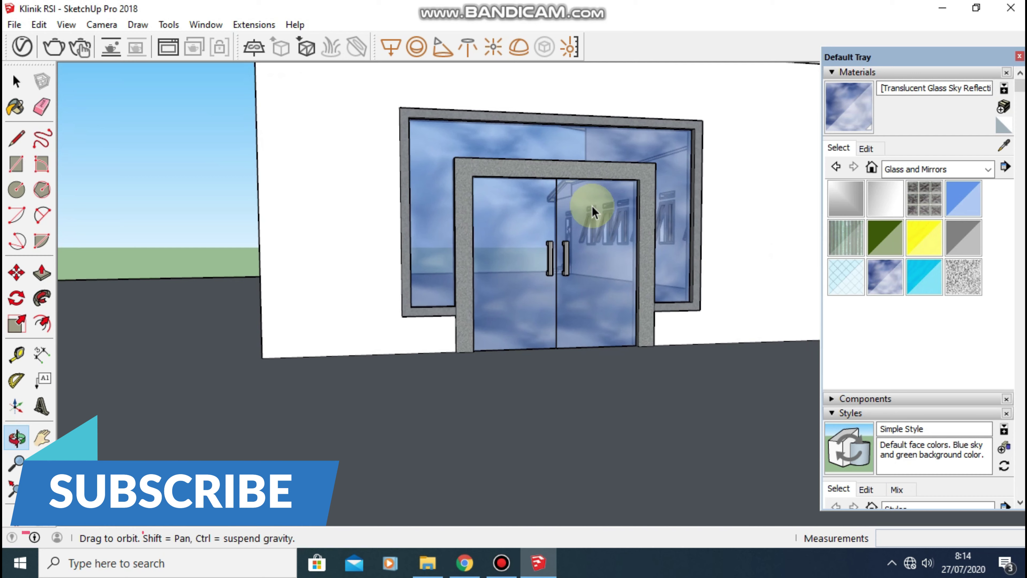